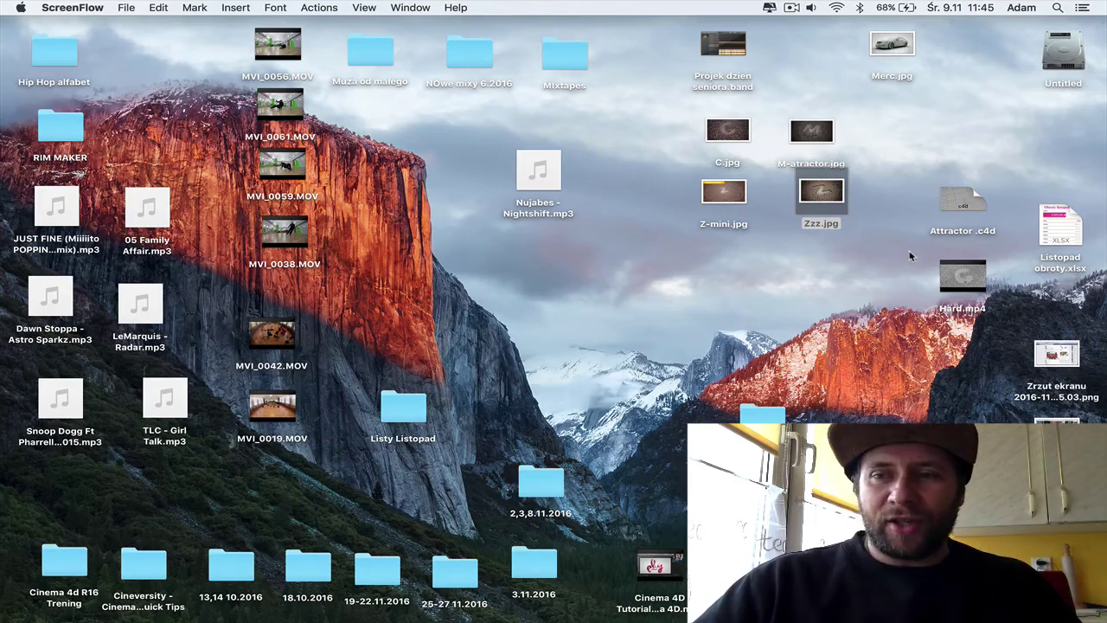
Preview the Hard.mp4 clip in Quick Look, then close the preview.
left_click(952, 274)
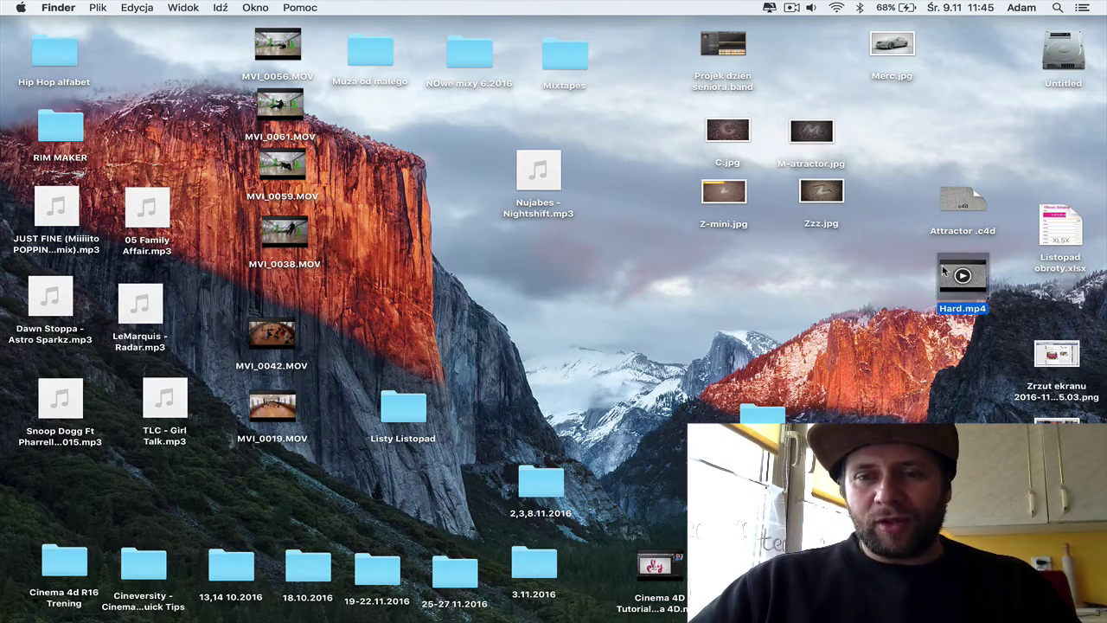
key("space")
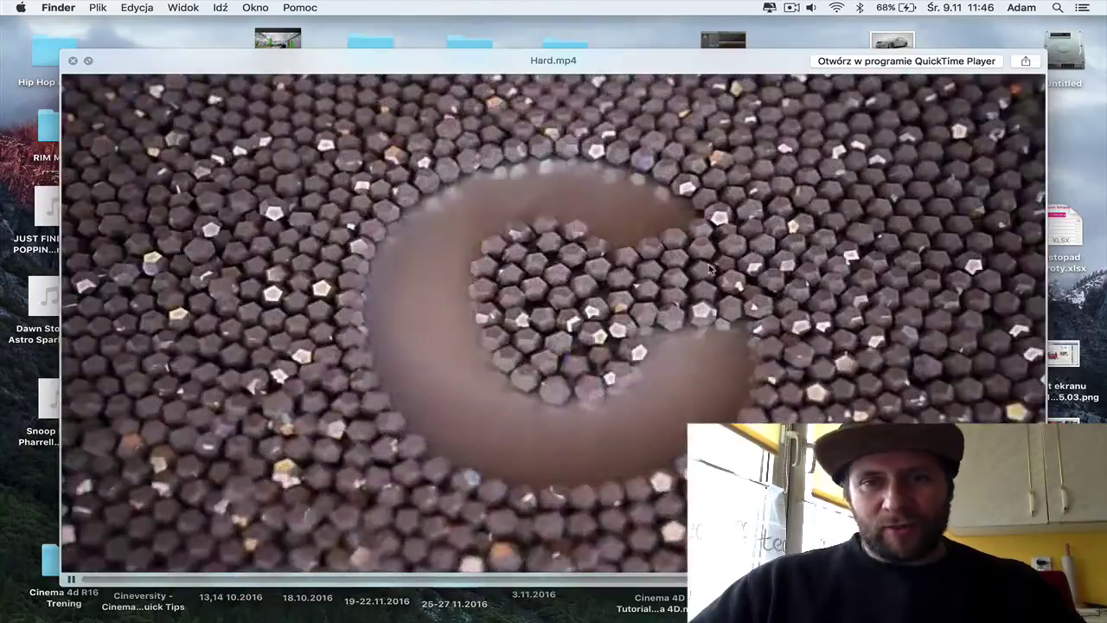
key("space")
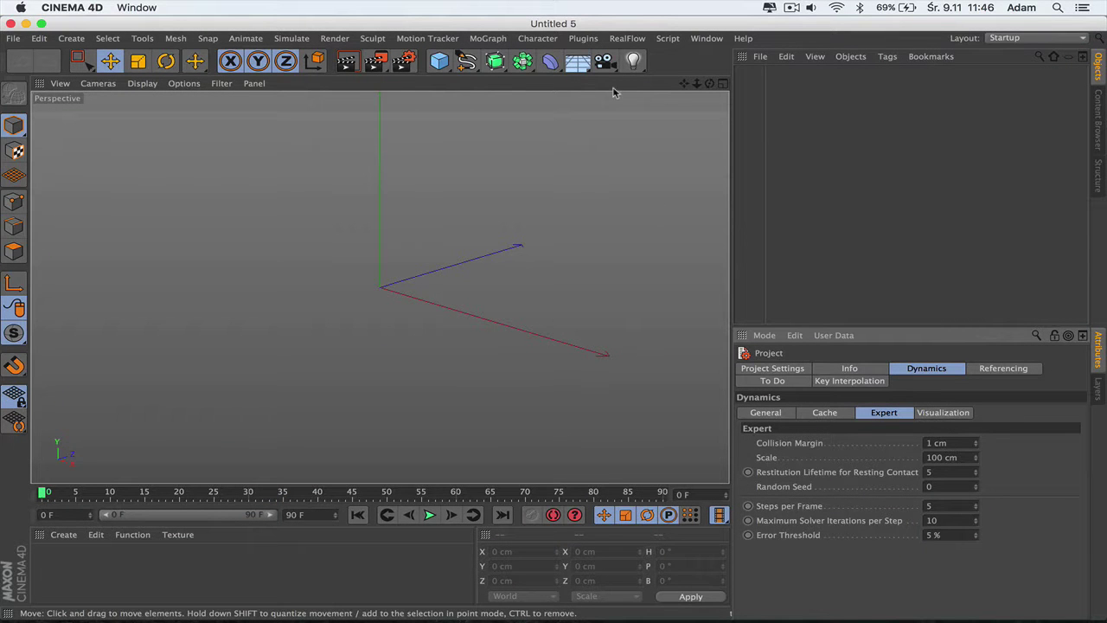
Add a Floor to the scene and frame it in the view.
left_click(578, 62)
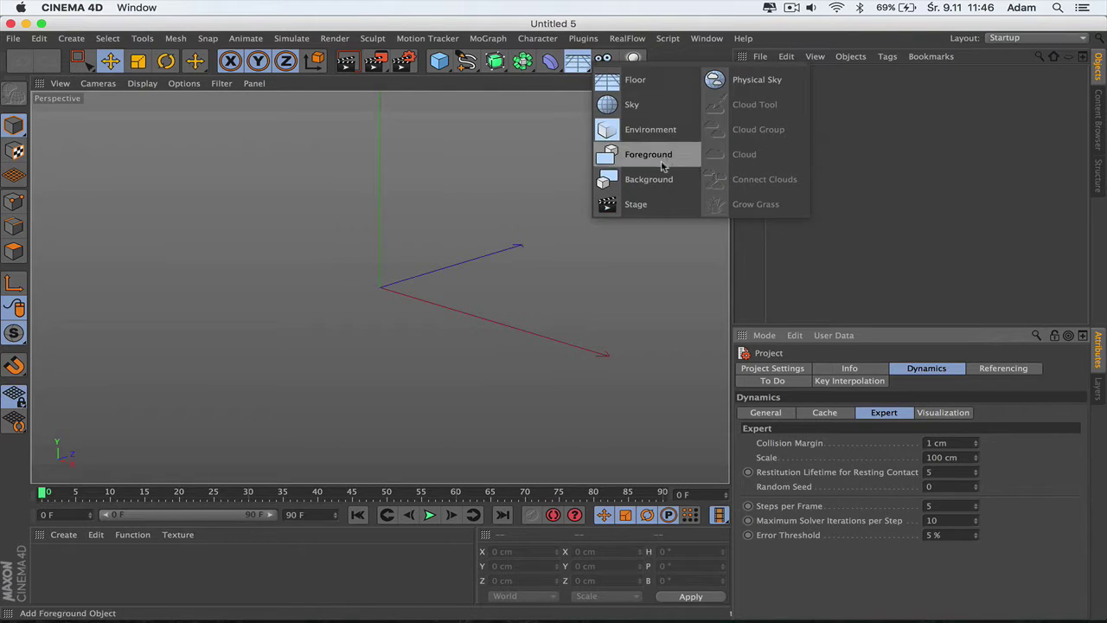
left_click(636, 80)
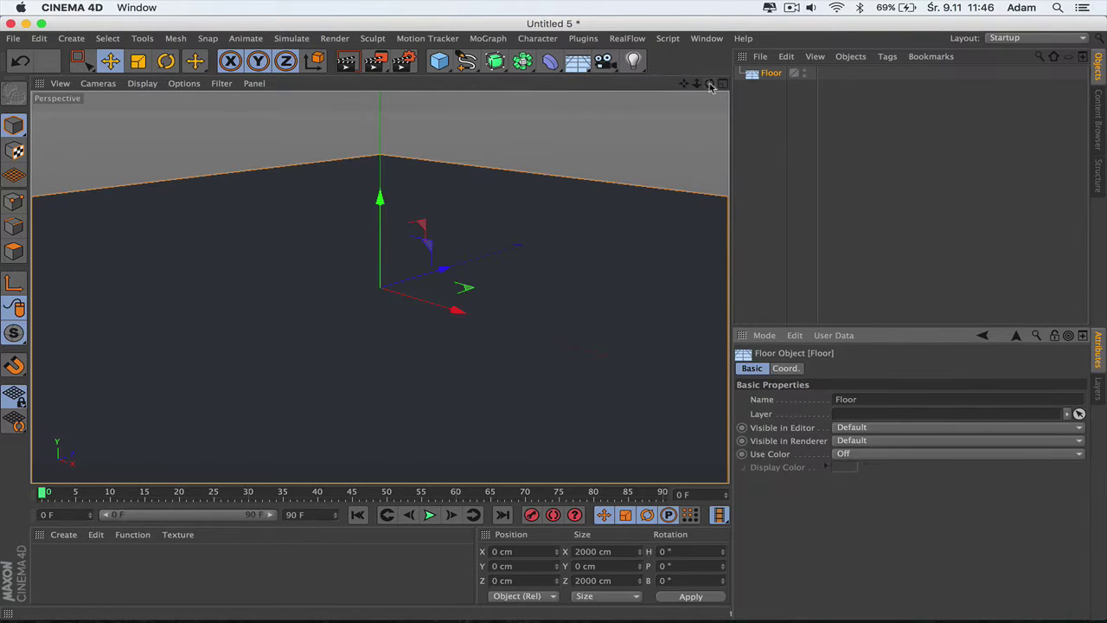
left_click_drag(711, 86, 712, 86)
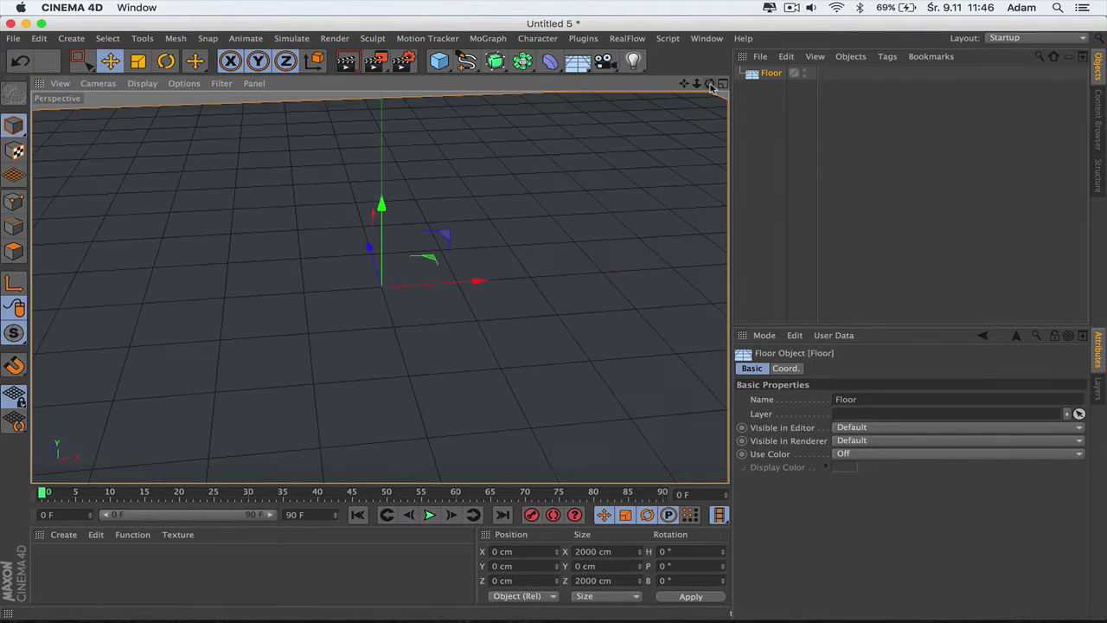
left_click(143, 84)
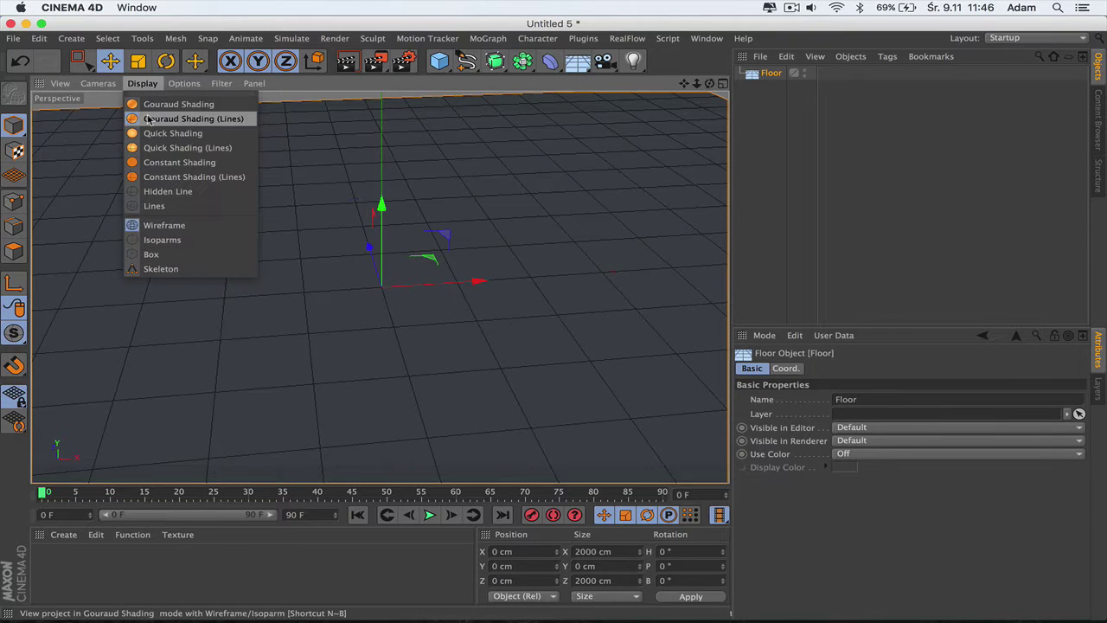
left_click(593, 144)
left_click_drag(709, 83, 710, 83)
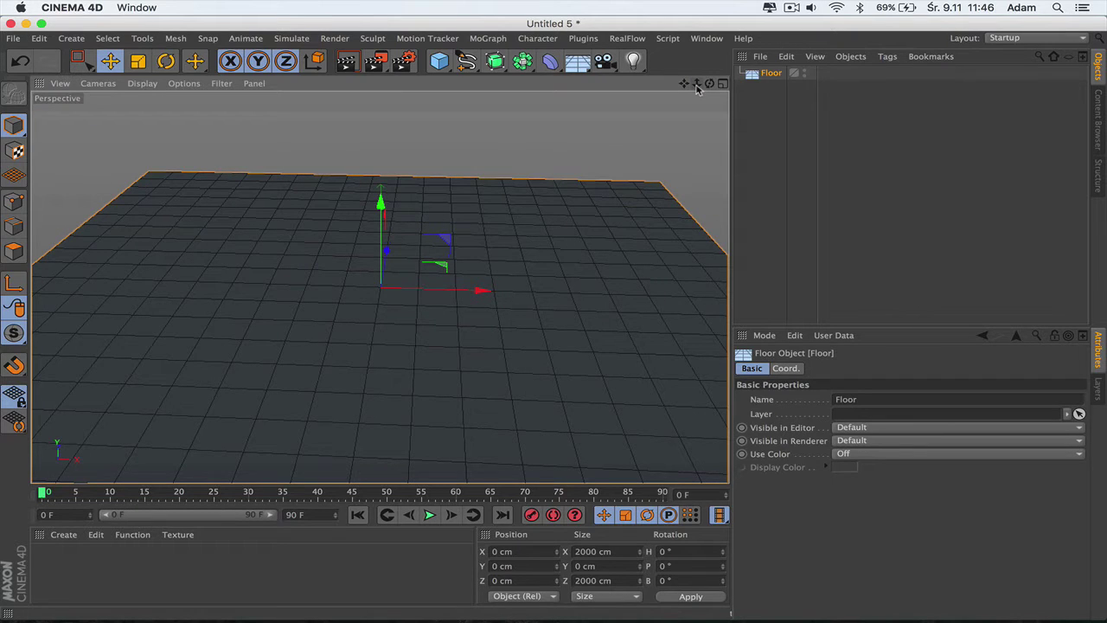
Add an Icosa Platonic solid with 10 cm radius, then a Torus.
left_click(440, 60)
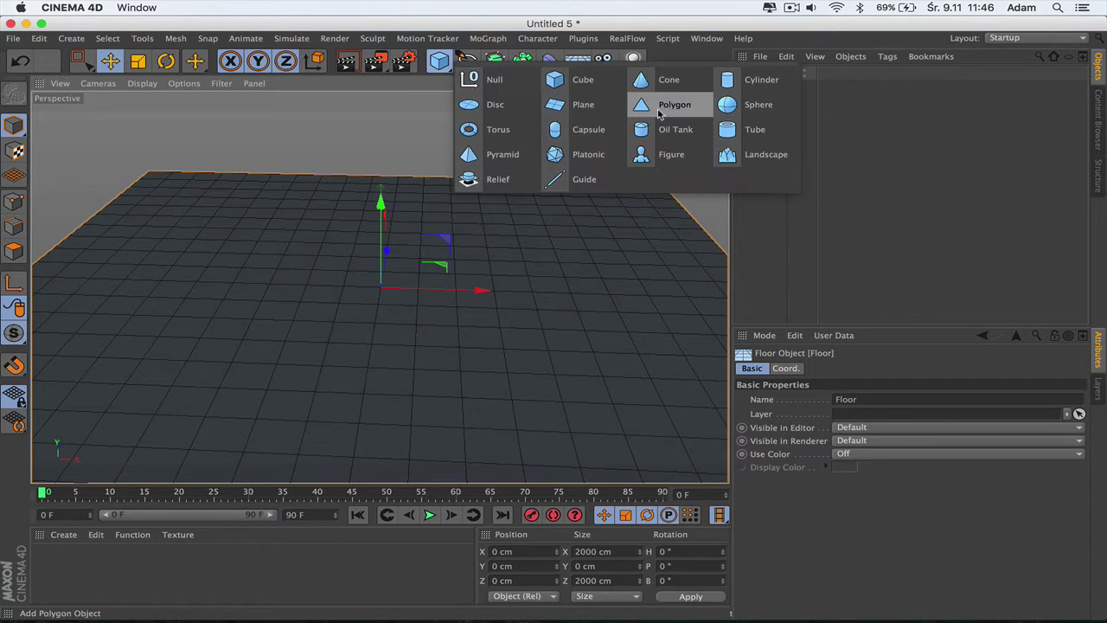
left_click(594, 154)
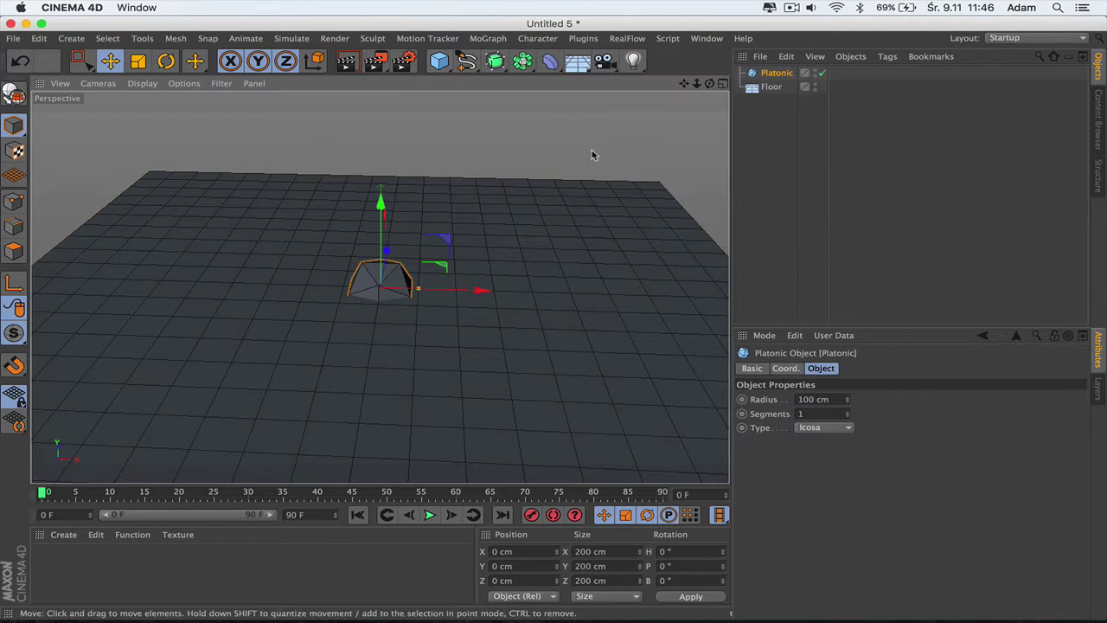
left_click(812, 430)
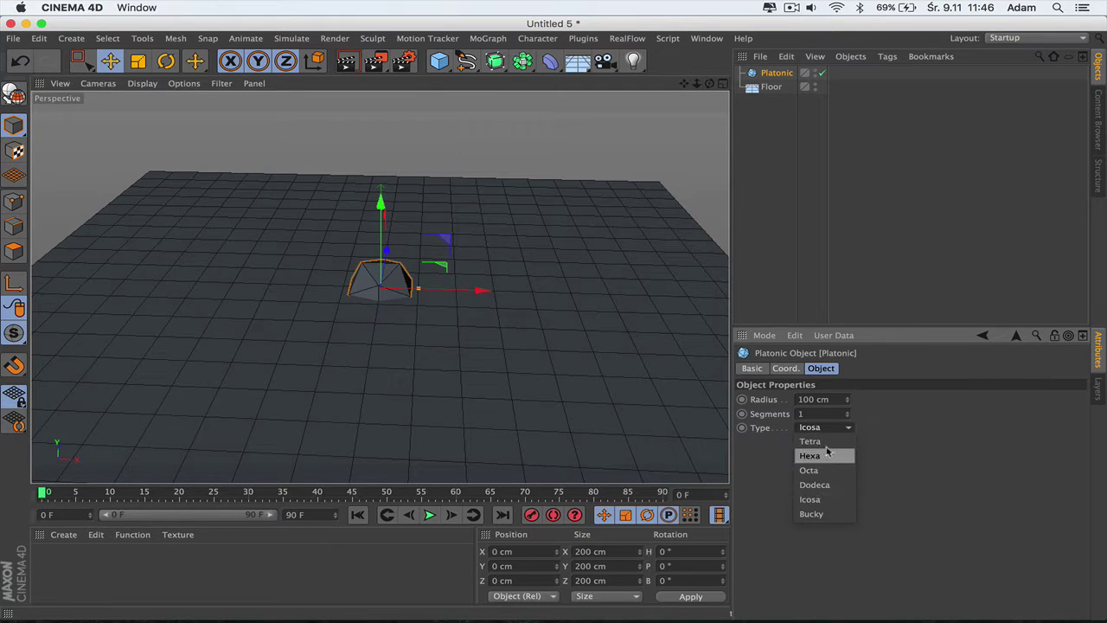
left_click(838, 411)
type("10")
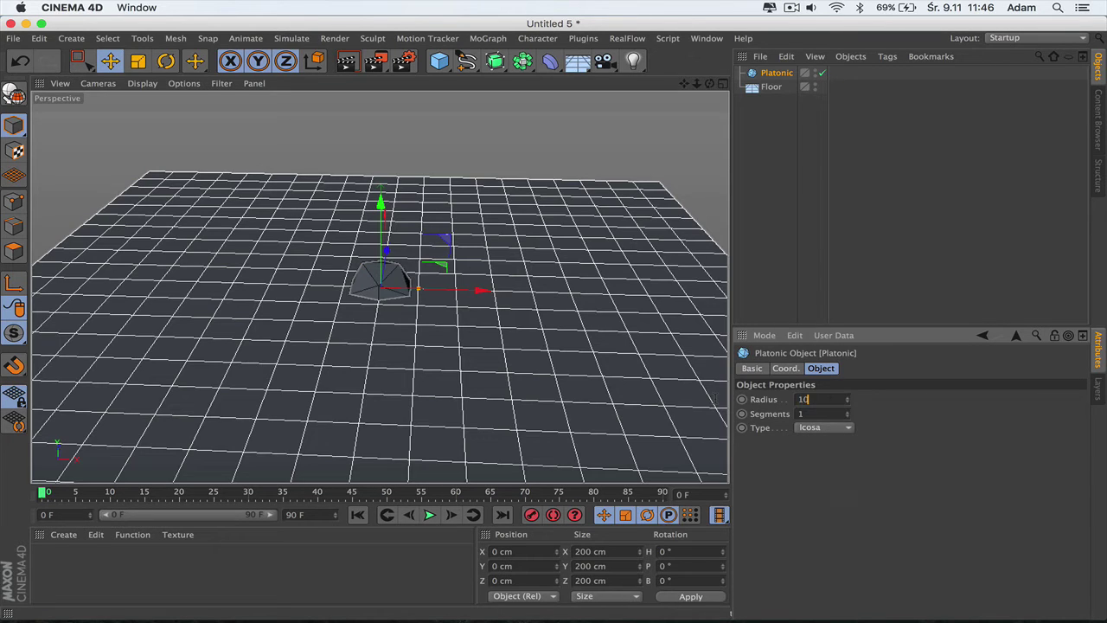
key("Return")
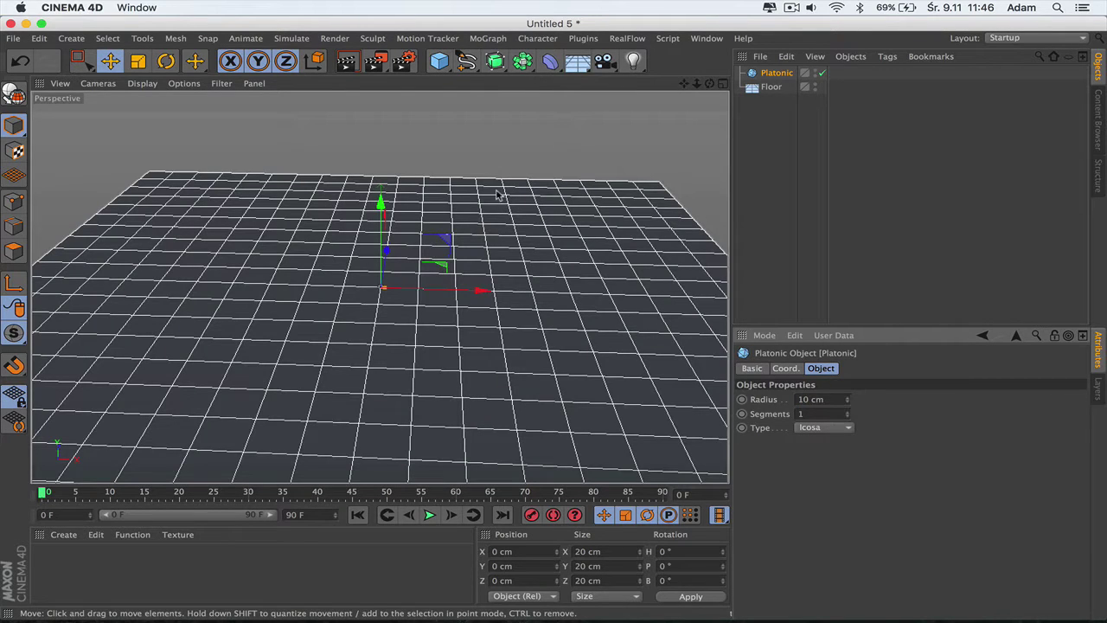
left_click_drag(439, 60, 492, 128)
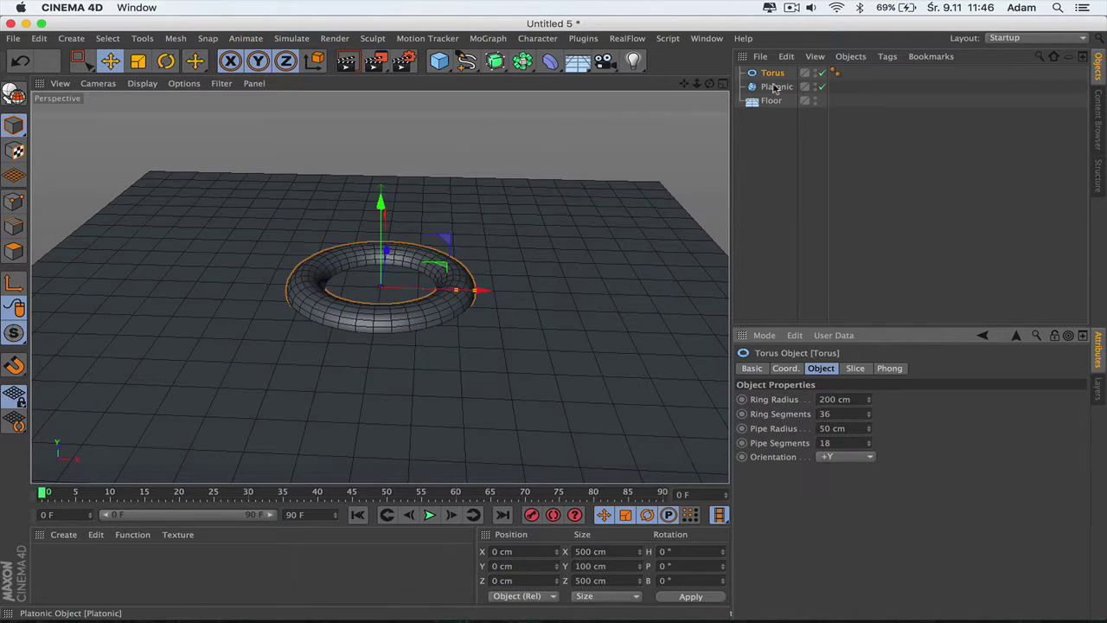
Clone the Platonic with a Cloner in Object mode using the Torus as object.
left_click_drag(494, 60, 508, 149)
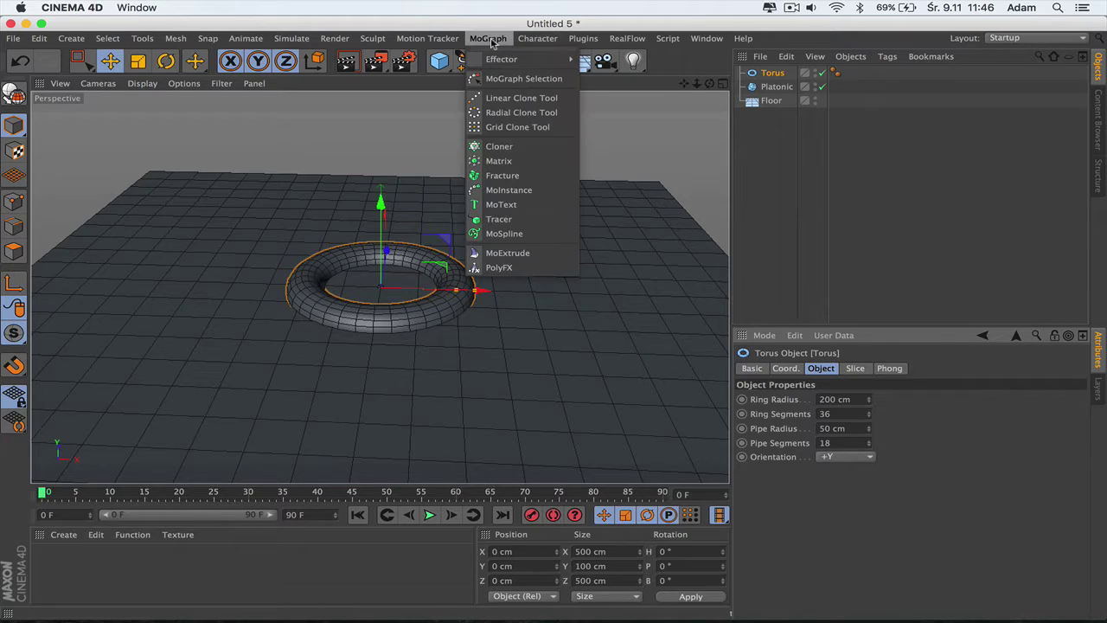
left_click(773, 101)
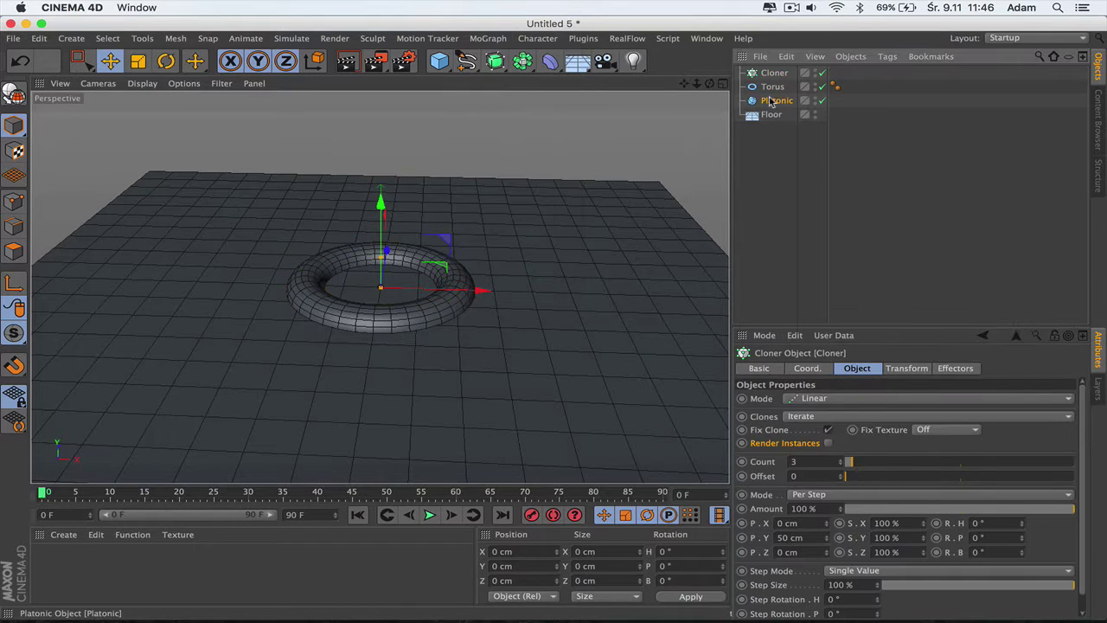
left_click_drag(782, 76, 775, 75)
left_click(774, 73)
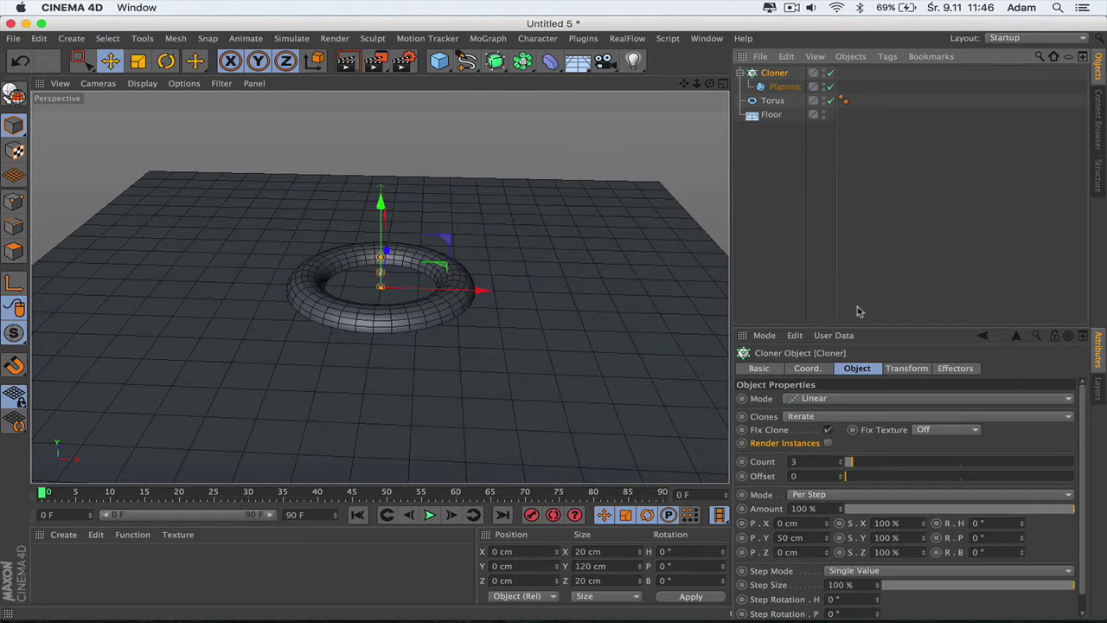
left_click(809, 399)
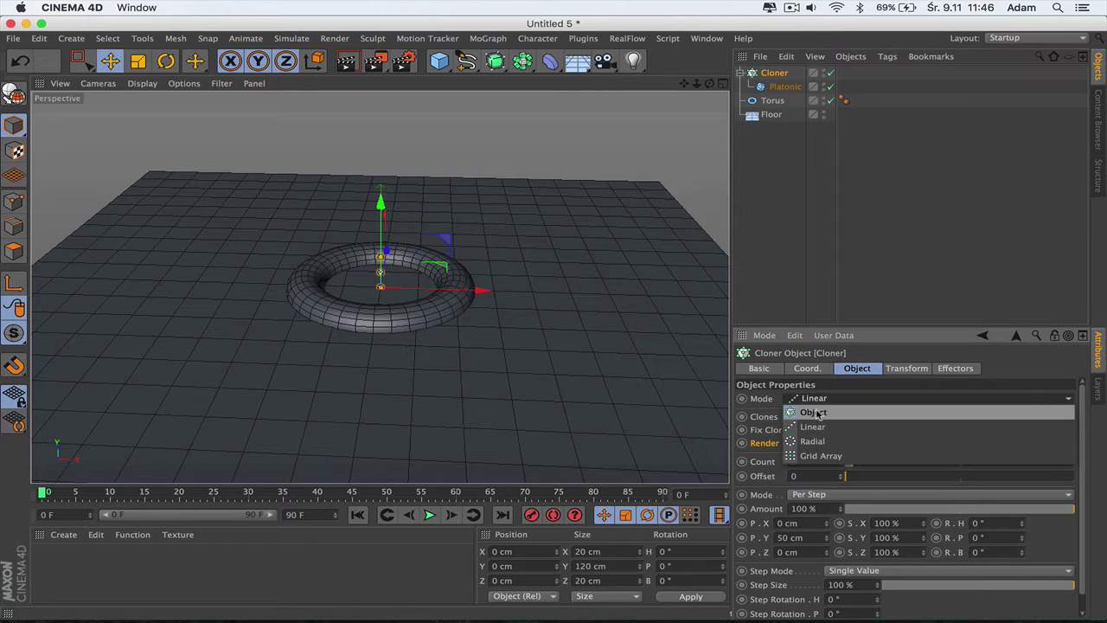
left_click(813, 407)
left_click_drag(772, 101, 869, 463)
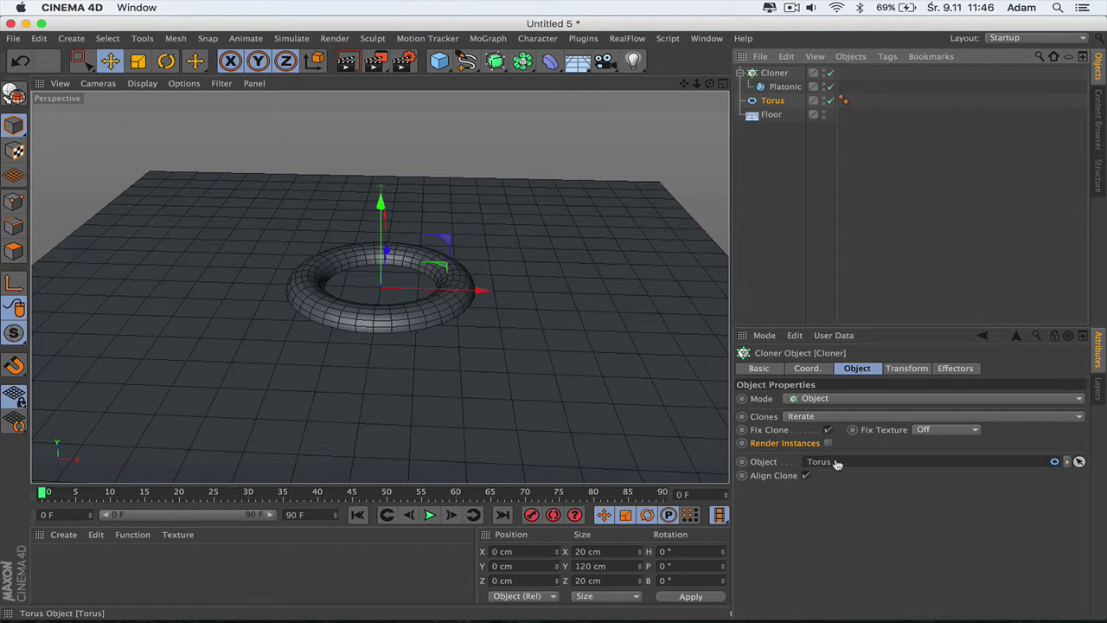
Set the torus ring radius to 520 cm and distribute clones on polygon centers.
left_click(773, 100)
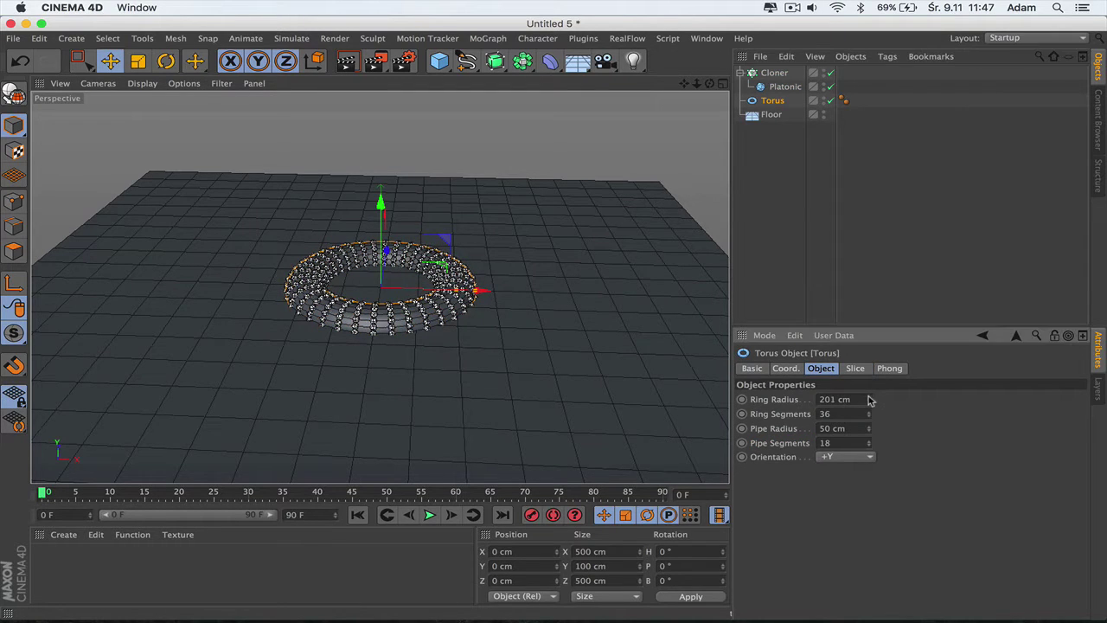
left_click_drag(868, 399, 868, 372)
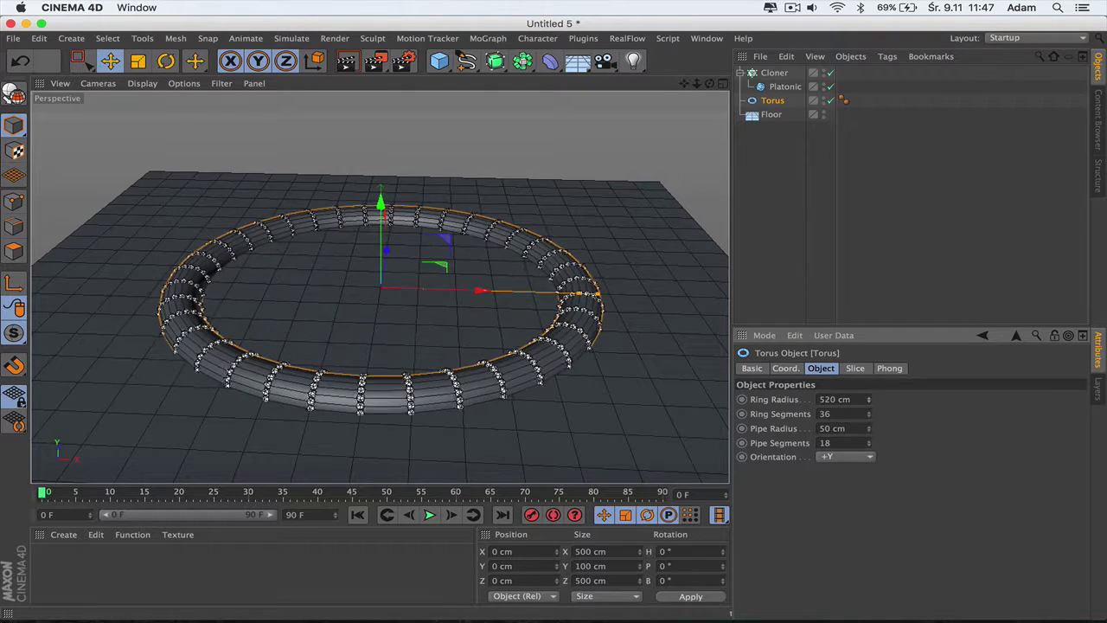
left_click(773, 75)
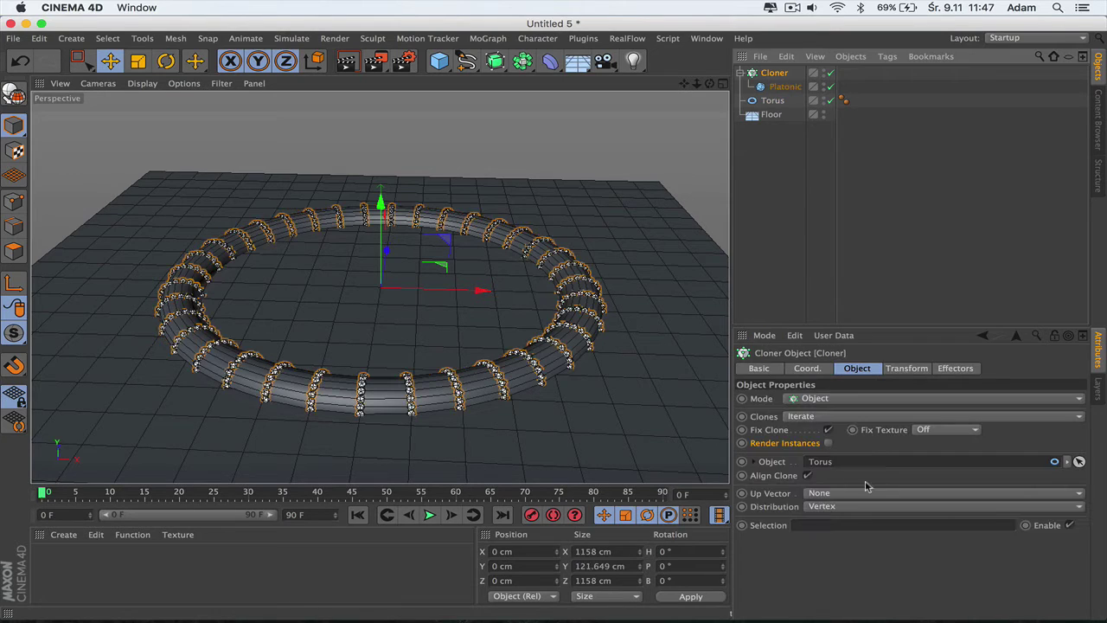
left_click(846, 508)
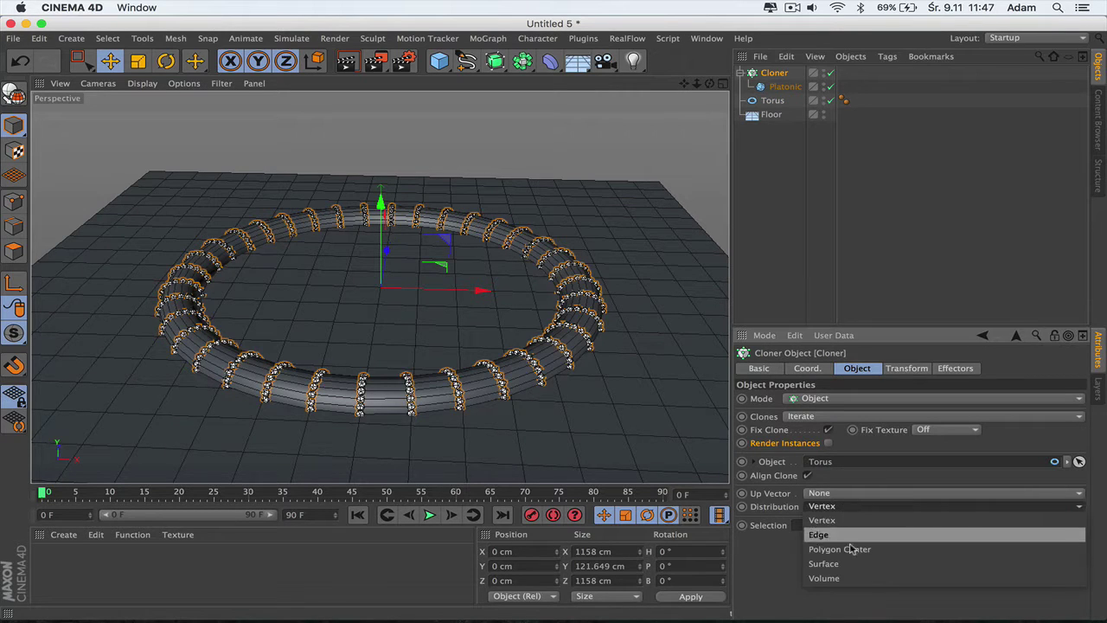
left_click(855, 552)
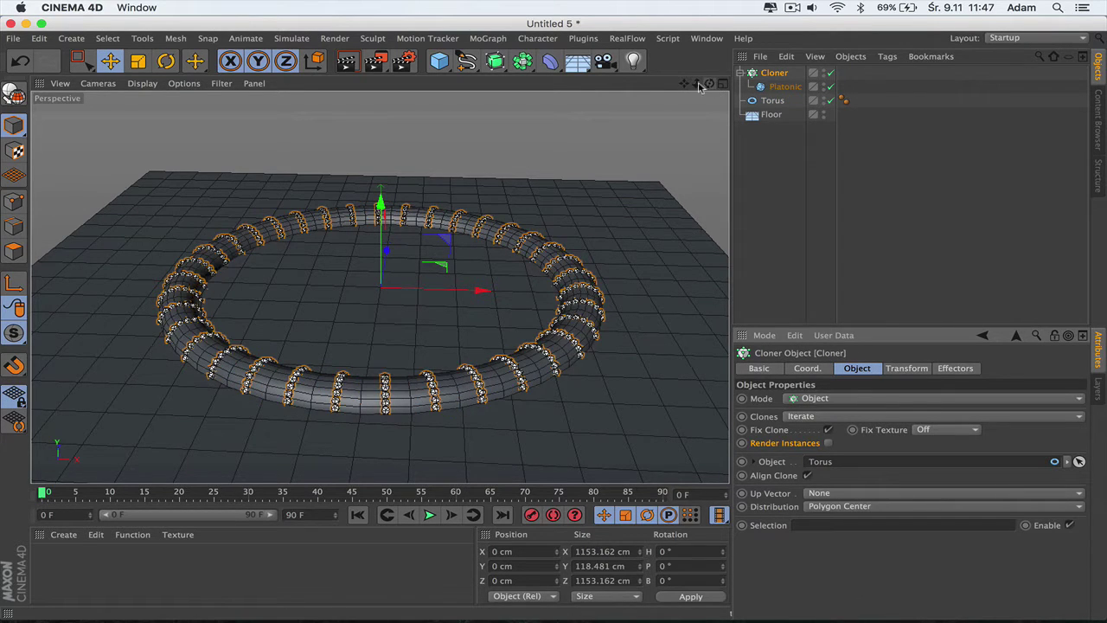
left_click_drag(712, 86, 378, 286)
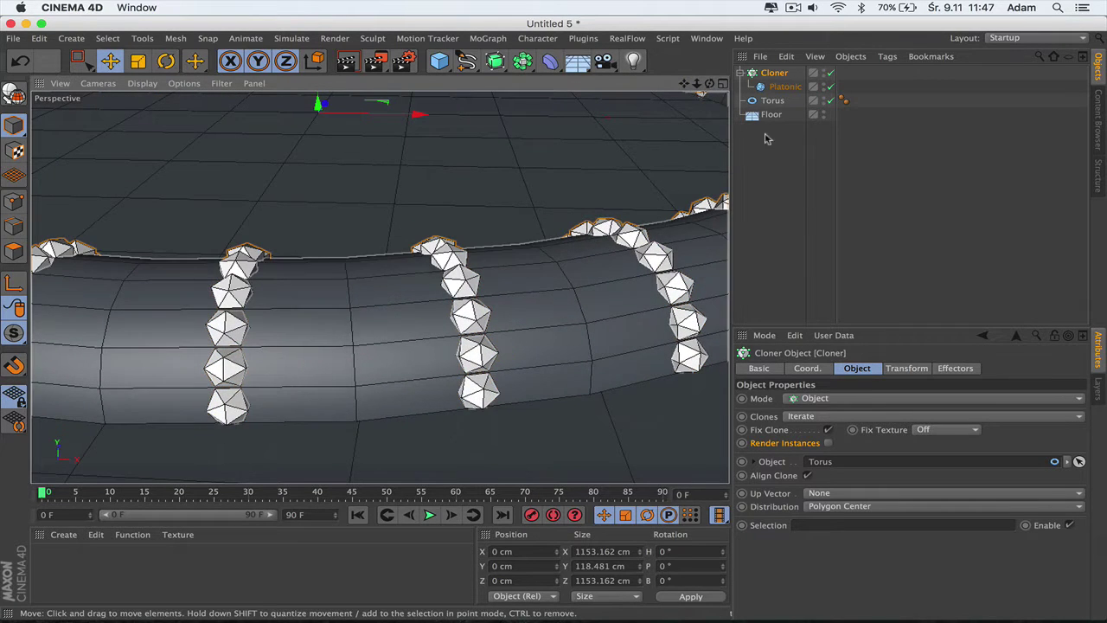
Shrink the icosahedron radius to 9 cm and raise the torus above the floor.
left_click(783, 88)
left_click(847, 402)
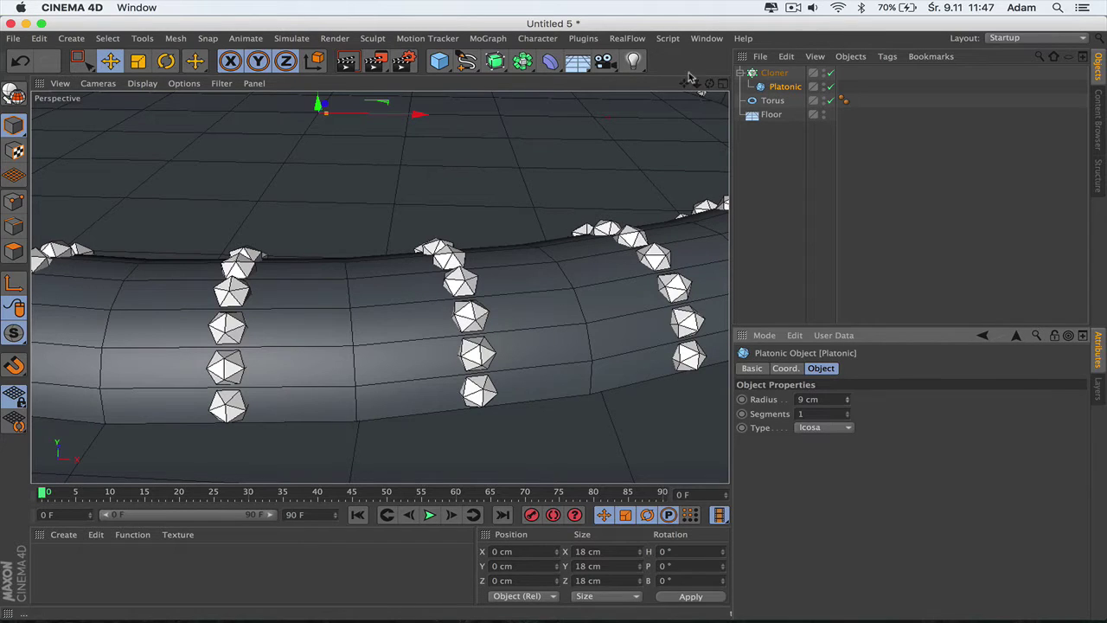
left_click_drag(702, 84, 675, 87)
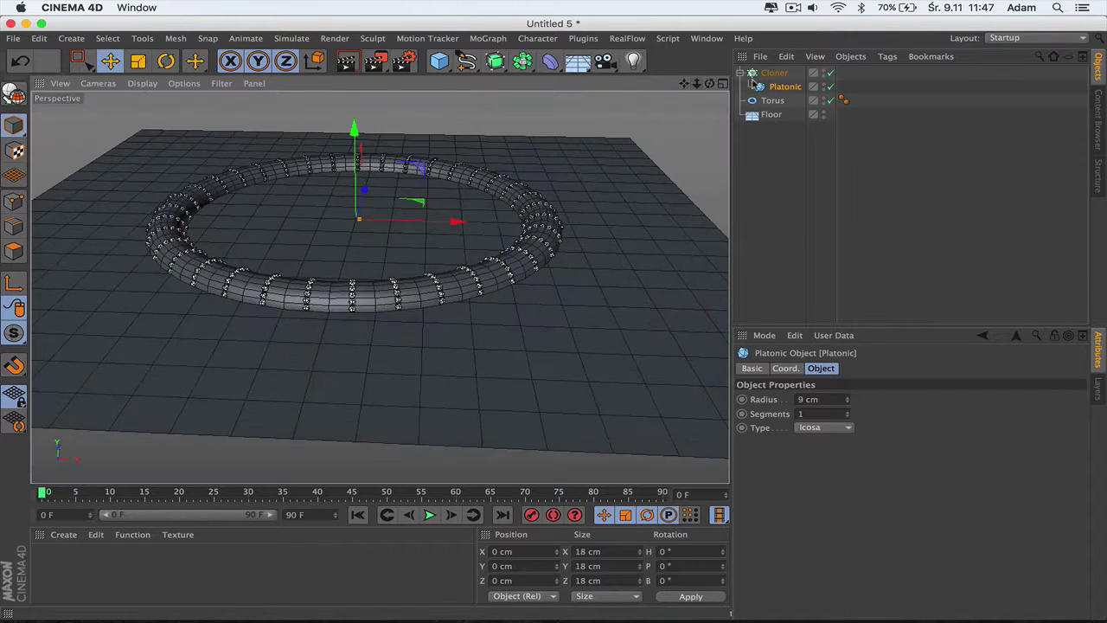
left_click(772, 75)
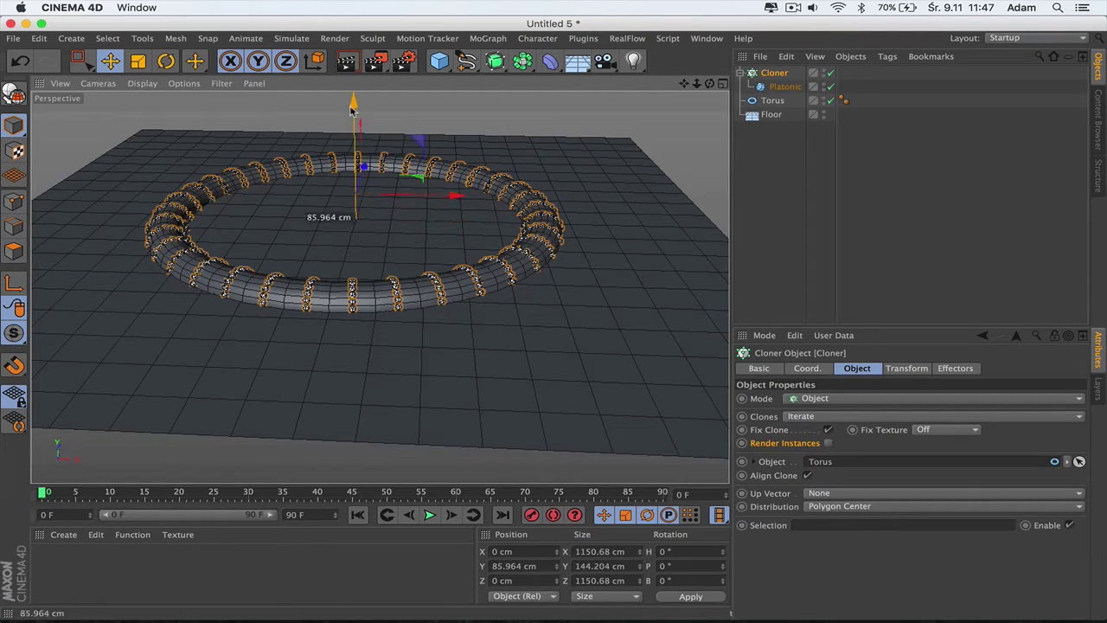
left_click(773, 100)
left_click_drag(354, 122, 352, 97)
Show a single full-size perspective view, hide the torus, and frame the clone ring.
left_click(723, 83)
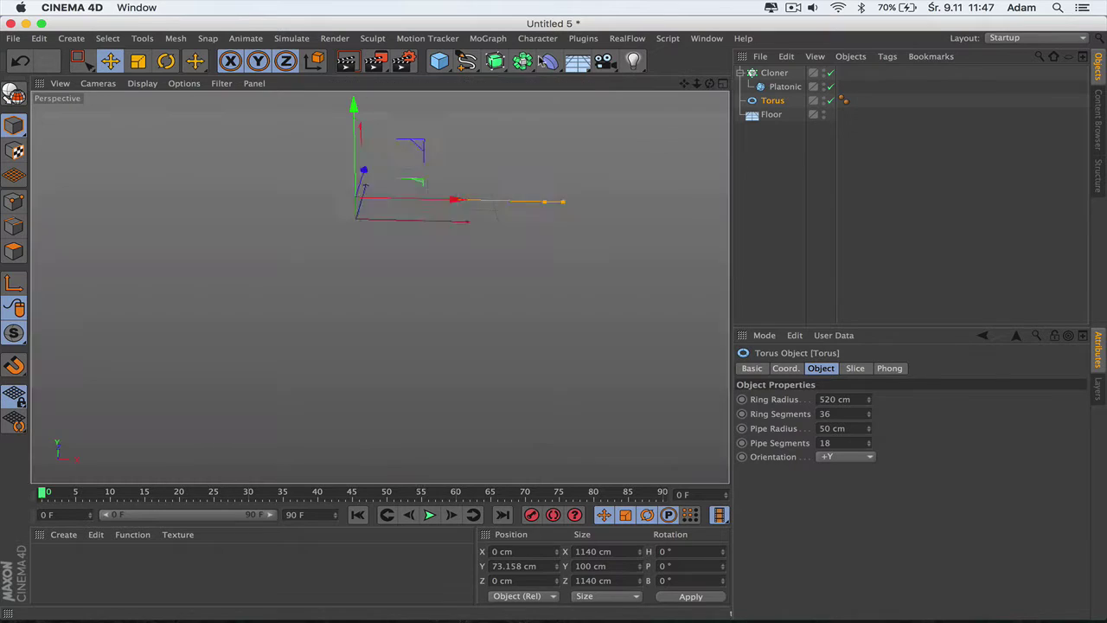
left_click(373, 83)
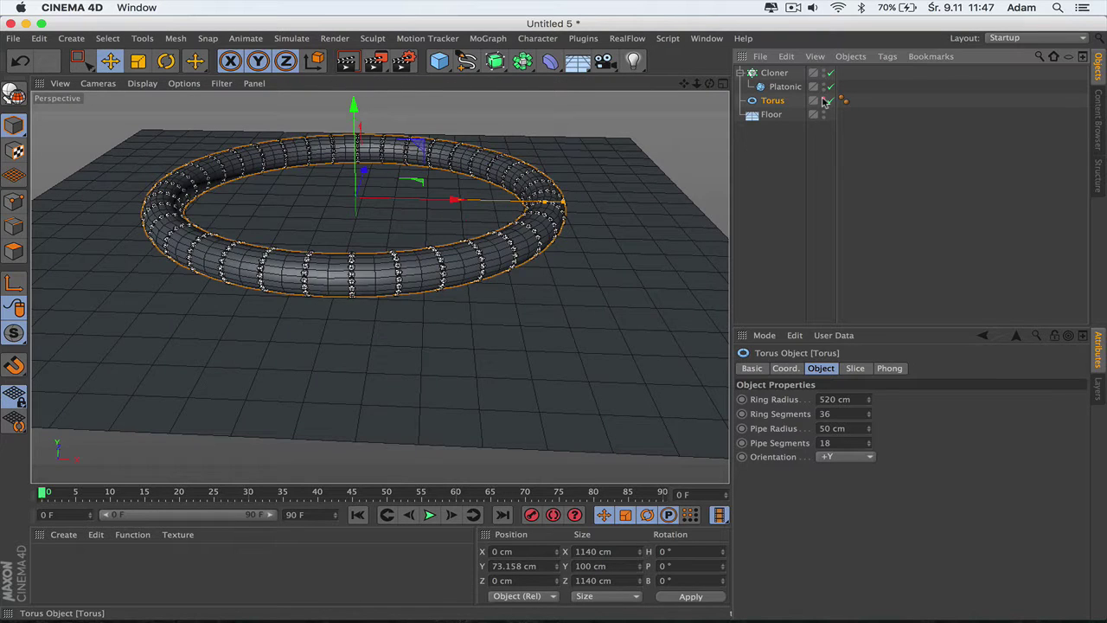
left_click(825, 100)
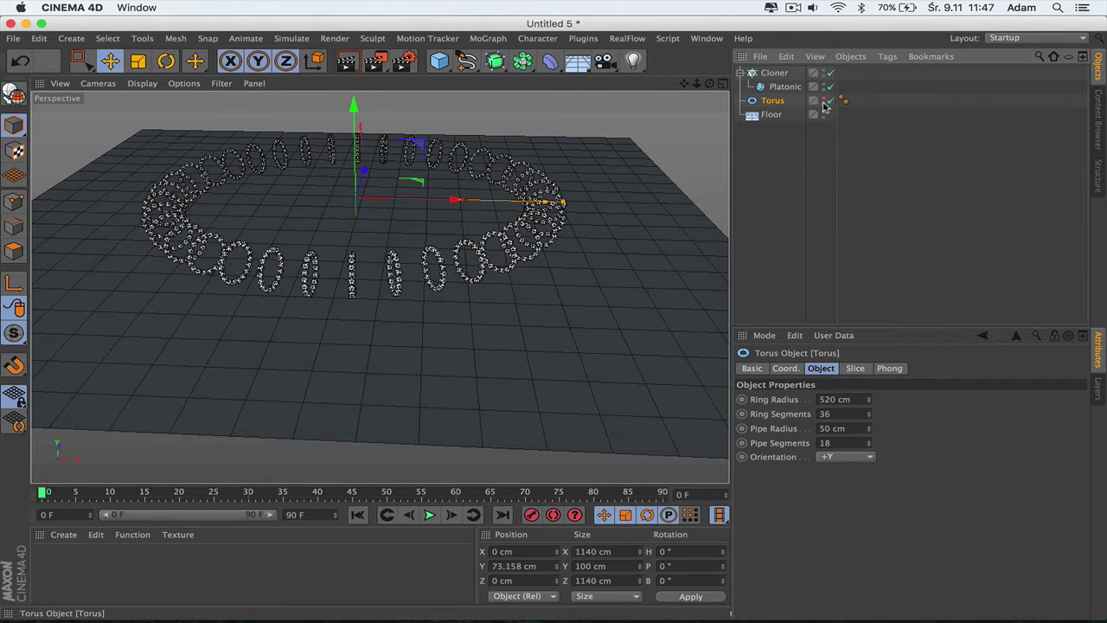
left_click_drag(709, 83, 379, 286)
left_click_drag(688, 84, 380, 287)
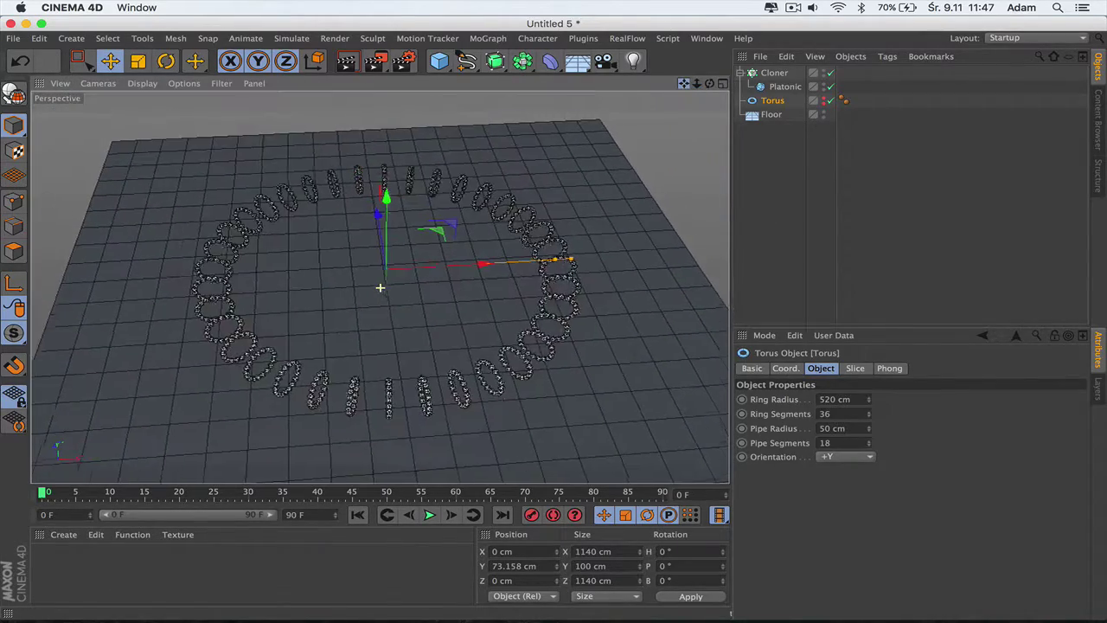
left_click(771, 114)
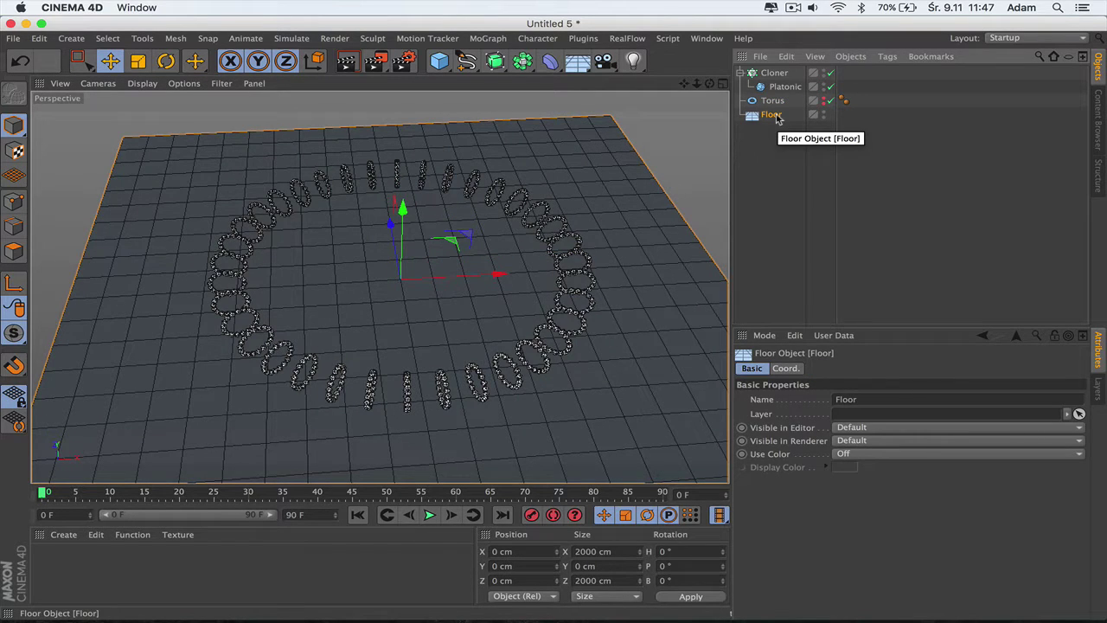
Give the Floor a Collider Body tag: Static Mesh shape, 0% bounce, friction and noise.
right_click(776, 118)
mouse_move(829, 190)
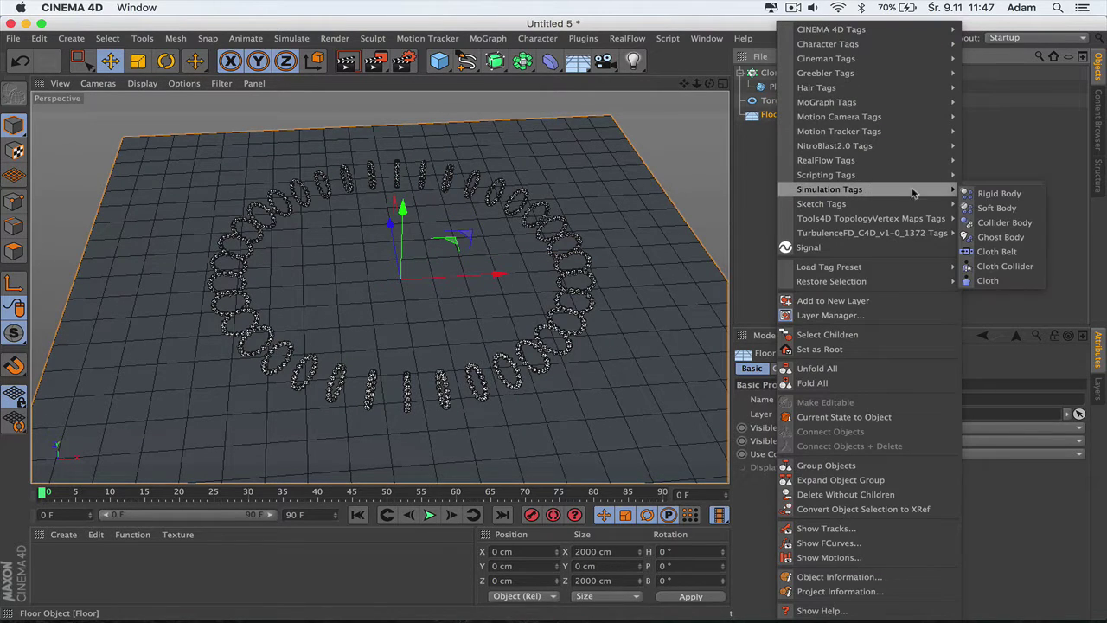
left_click(1003, 223)
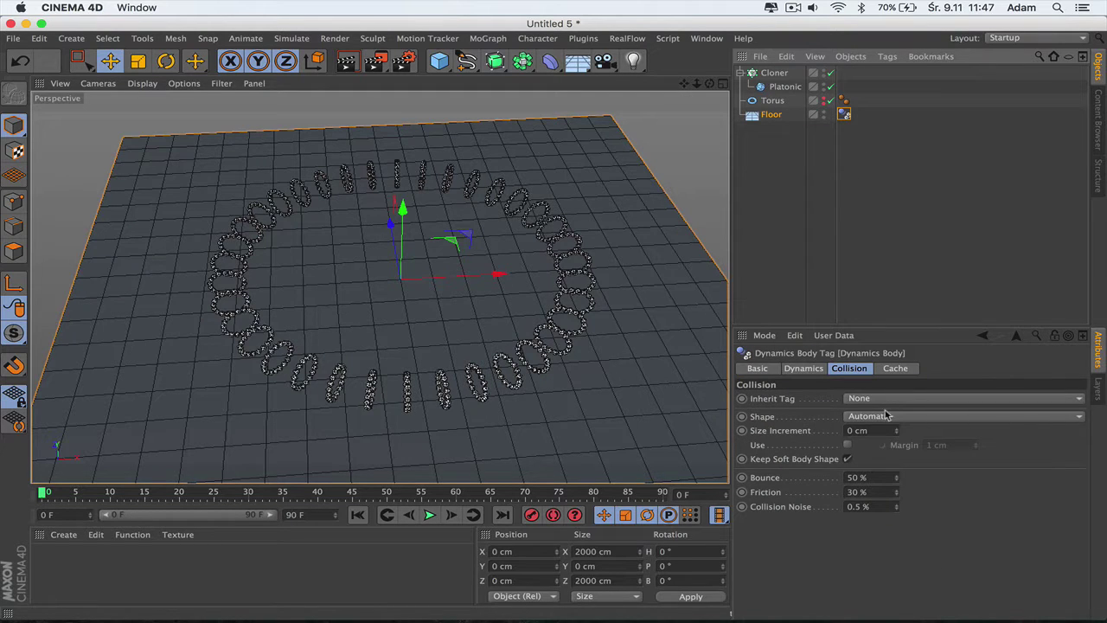
left_click(886, 416)
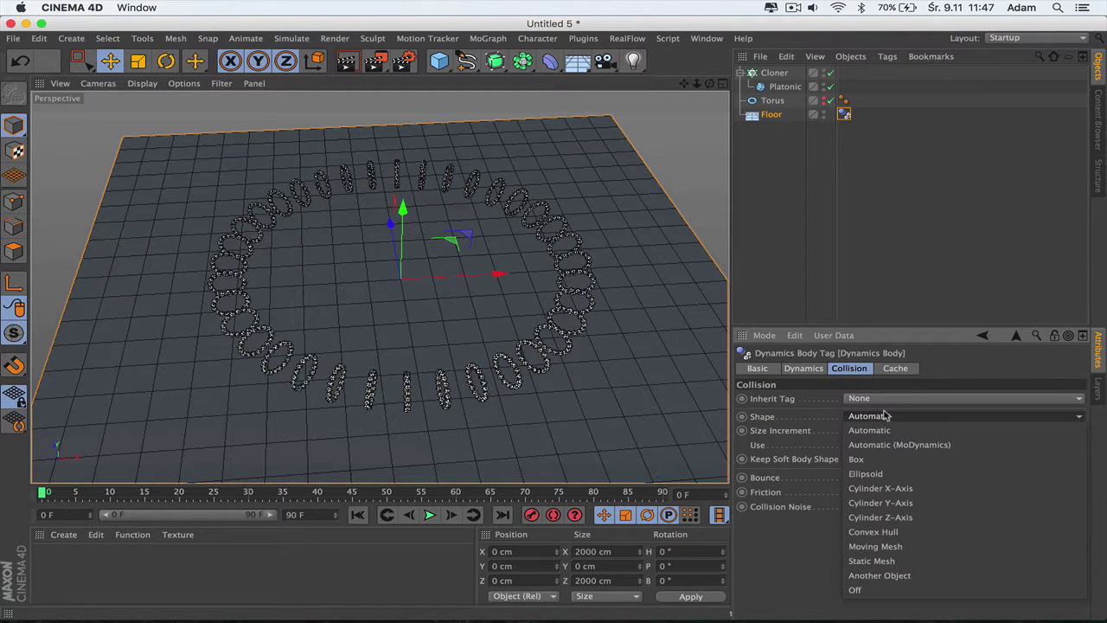
left_click(906, 564)
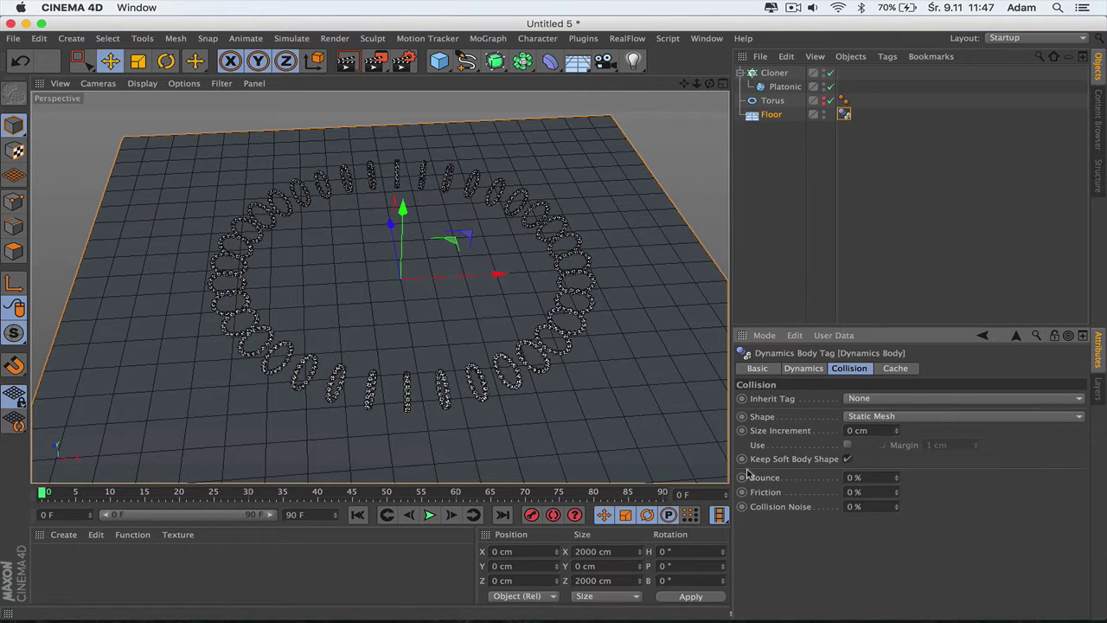
left_click(774, 73)
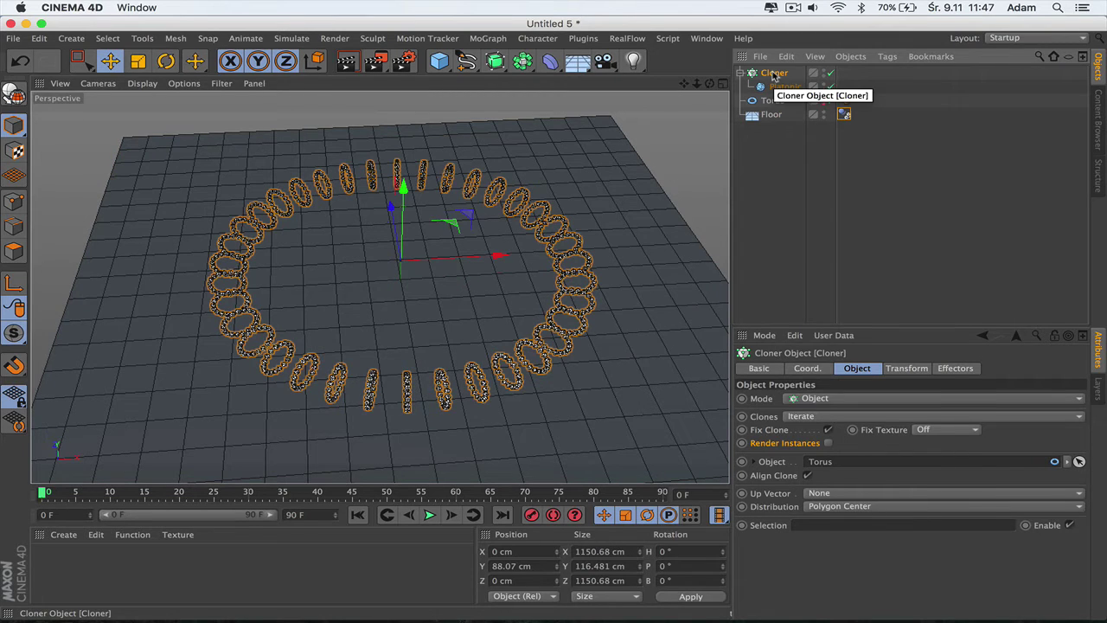
Add a Rigid Body tag to the Cloner, applied to children with All individual elements.
right_click(774, 75)
mouse_move(826, 189)
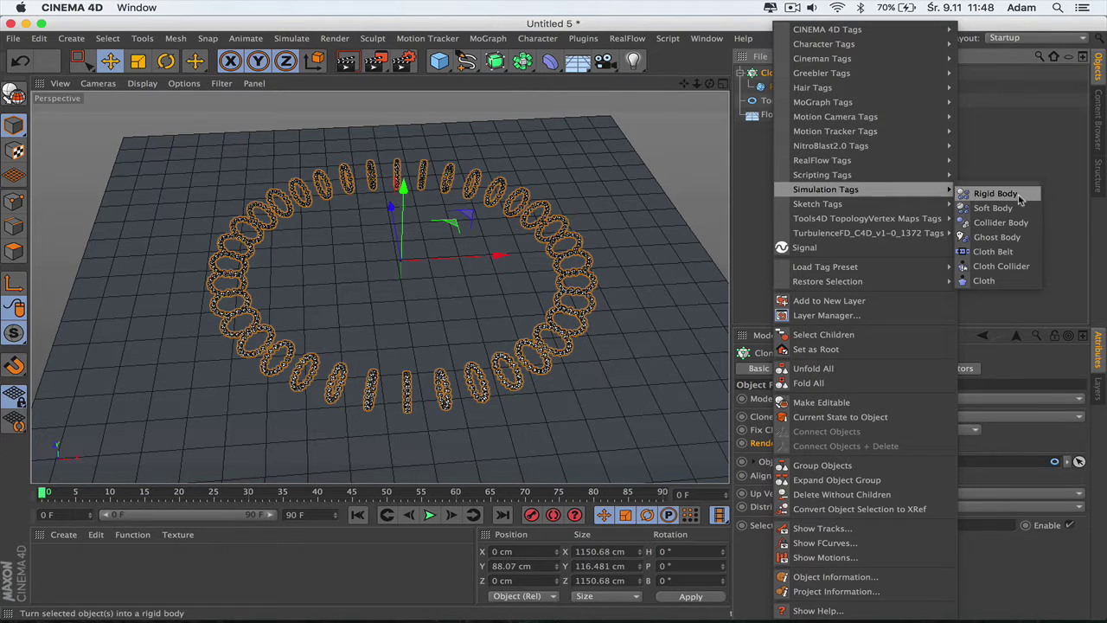
left_click(995, 194)
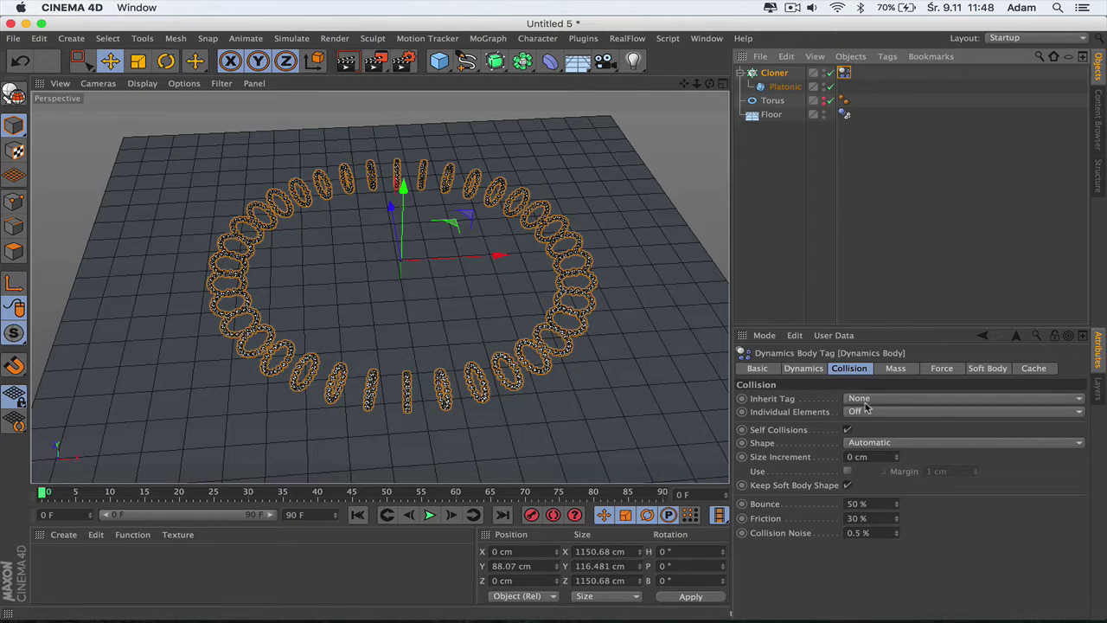
left_click(869, 401)
left_click(897, 427)
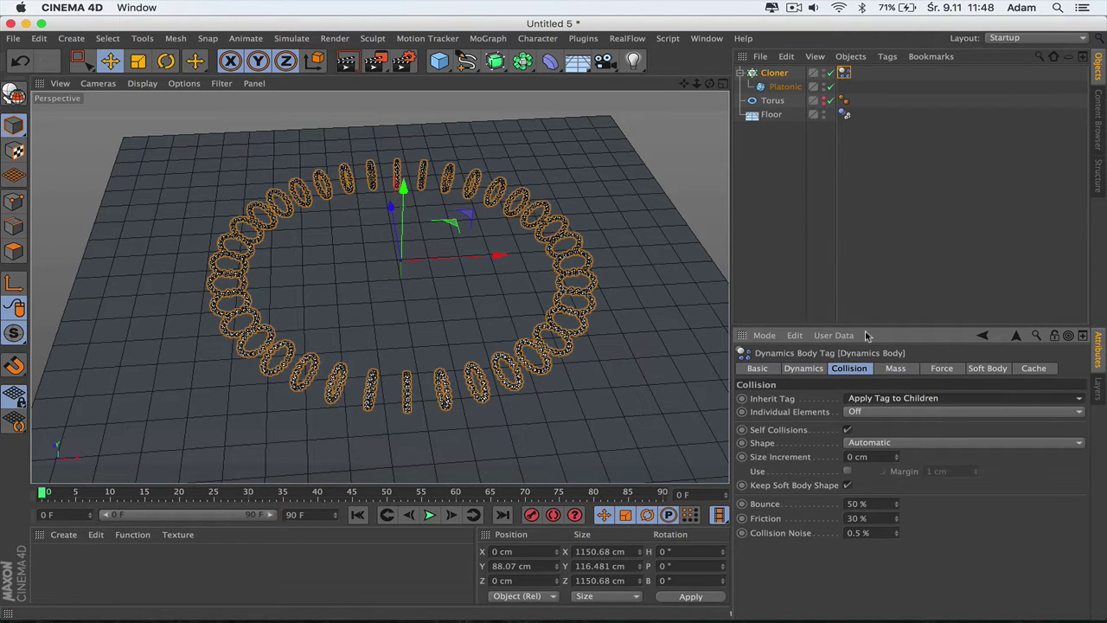
left_click(870, 414)
left_click(899, 468)
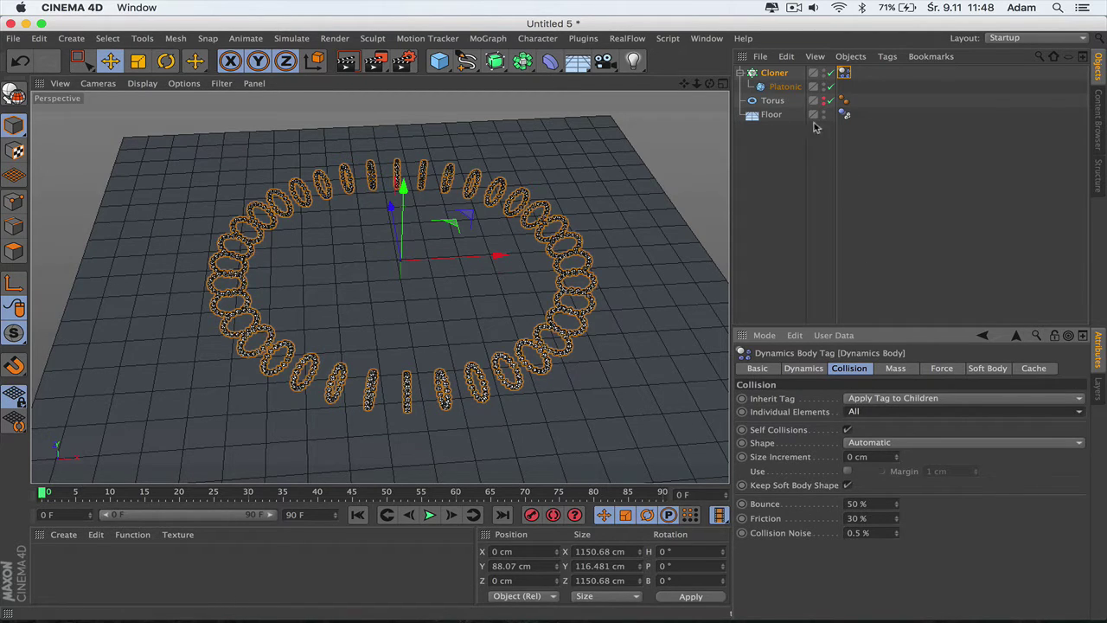
left_click(783, 87)
left_click(759, 74)
Set the clones' collision shape to Moving Mesh and enable Render Instances.
left_click(872, 445)
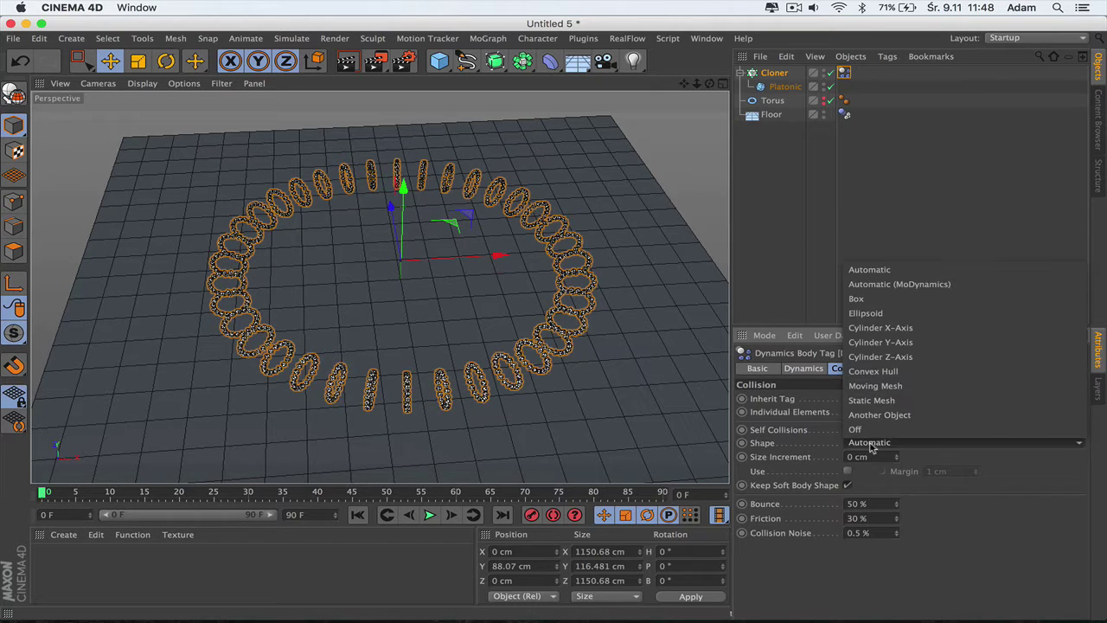
left_click(893, 391)
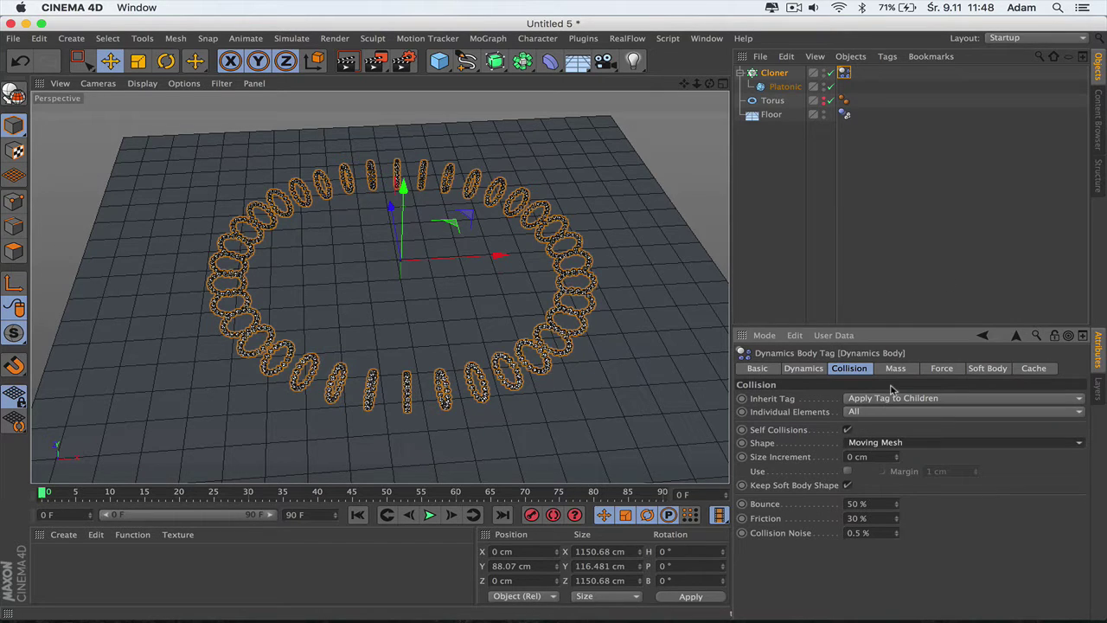
left_click(774, 73)
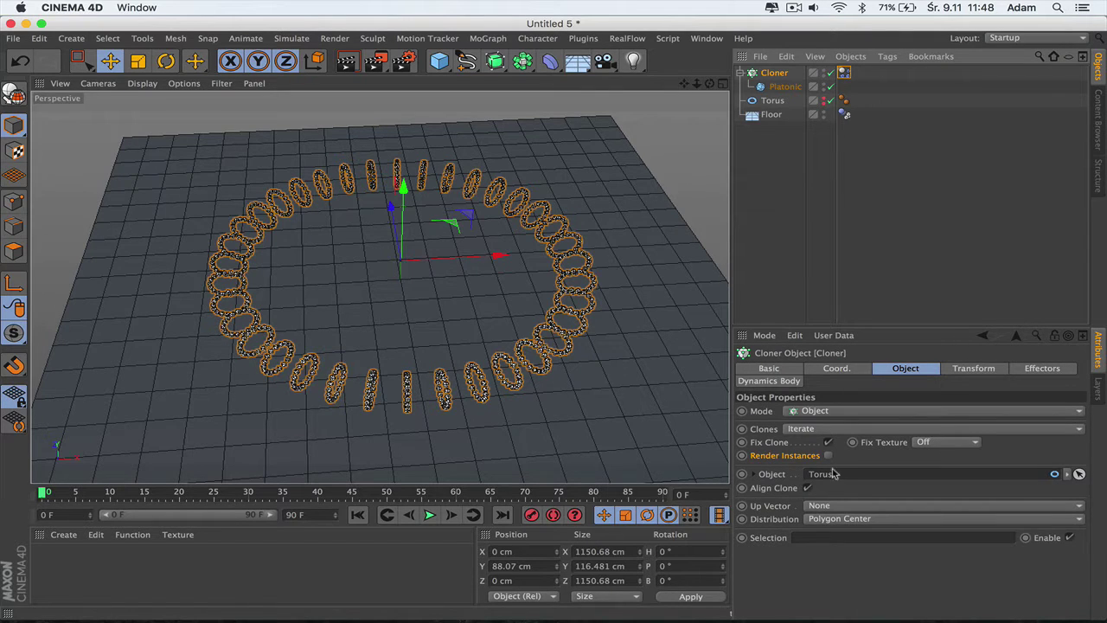
left_click(829, 456)
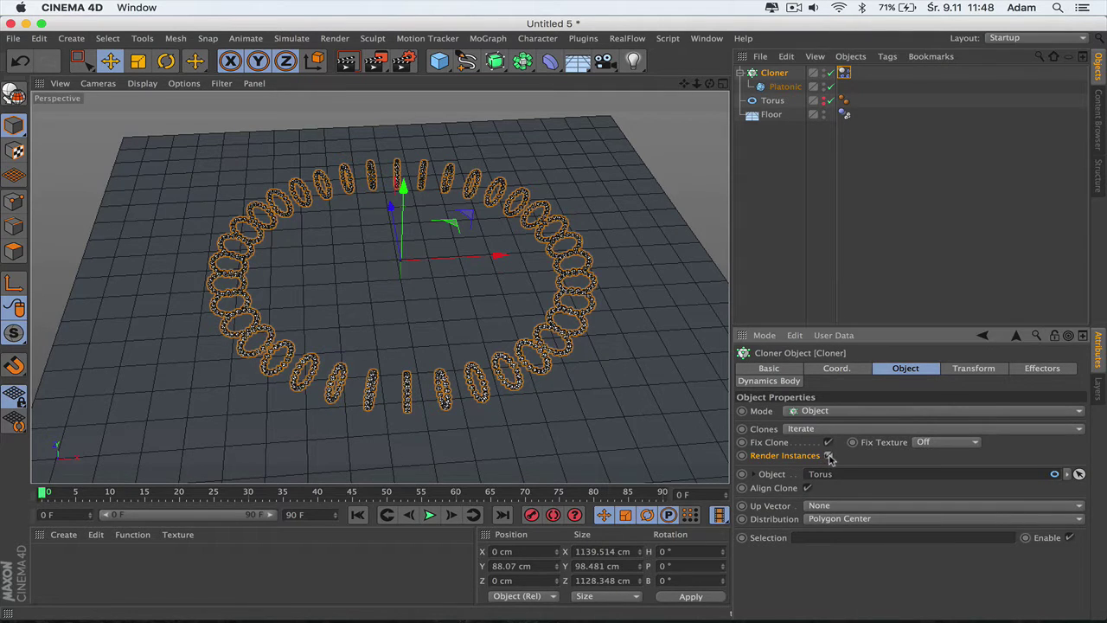
left_click(844, 73)
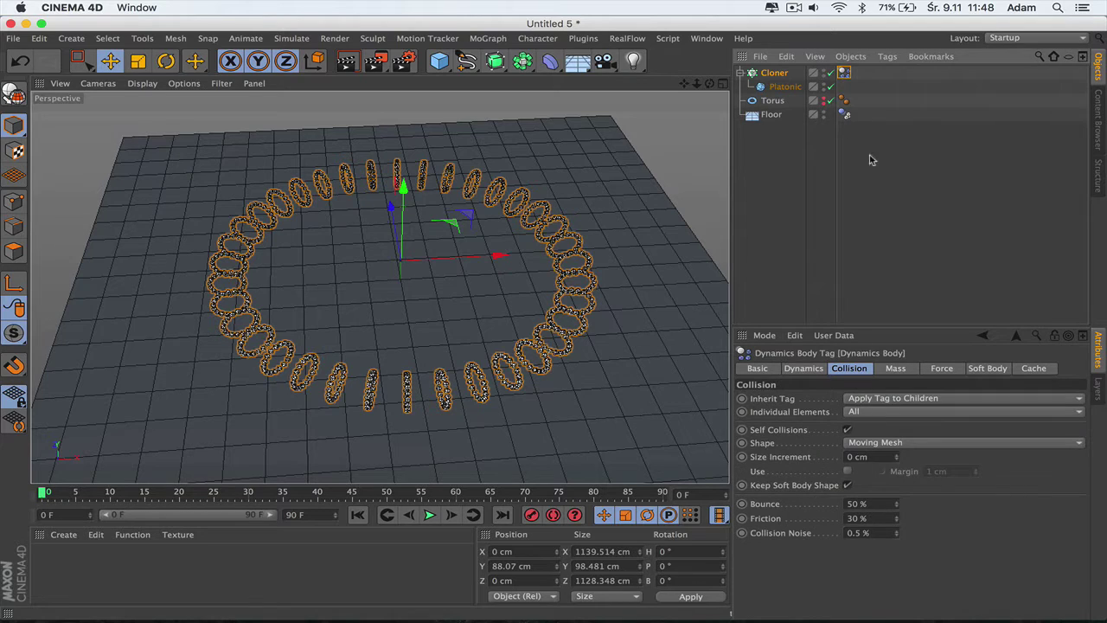
left_click(875, 503)
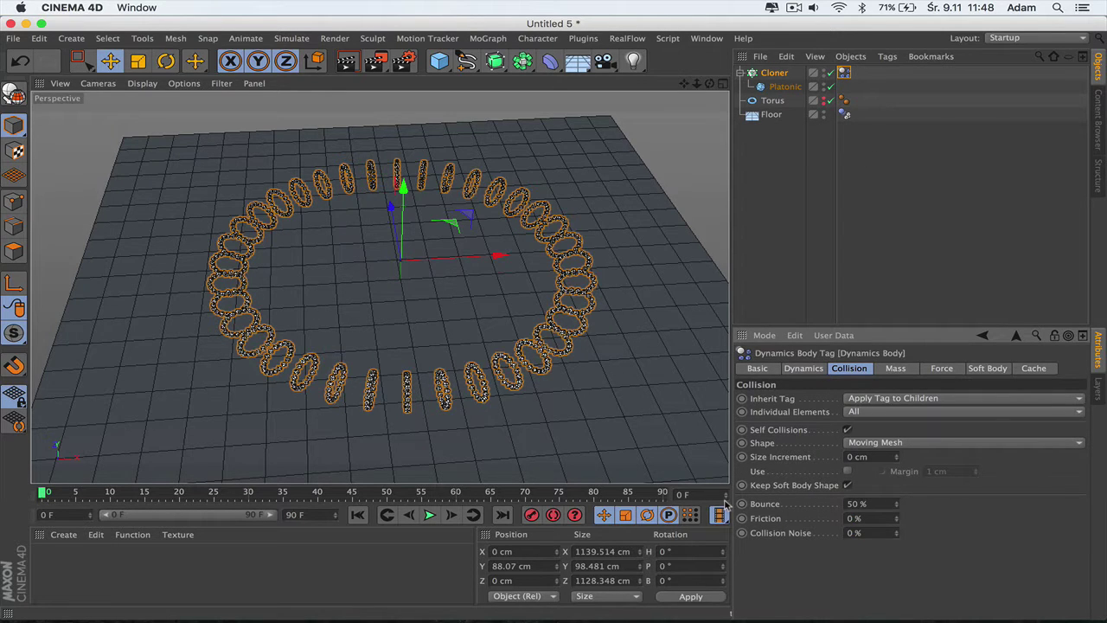
left_click(430, 515)
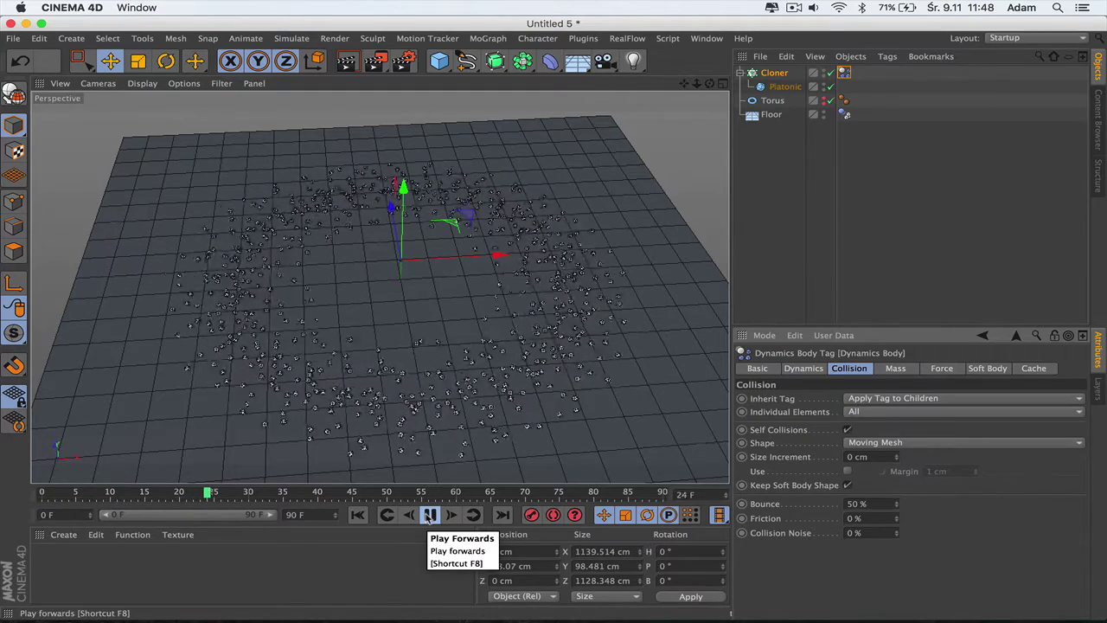
left_click(424, 516)
left_click(359, 516)
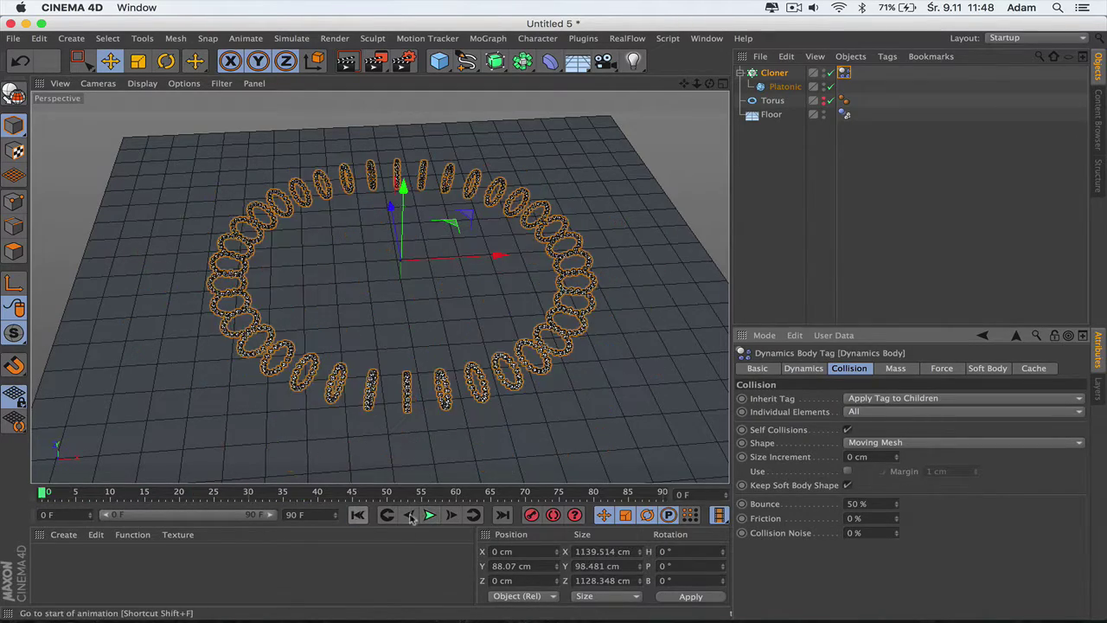
left_click(429, 515)
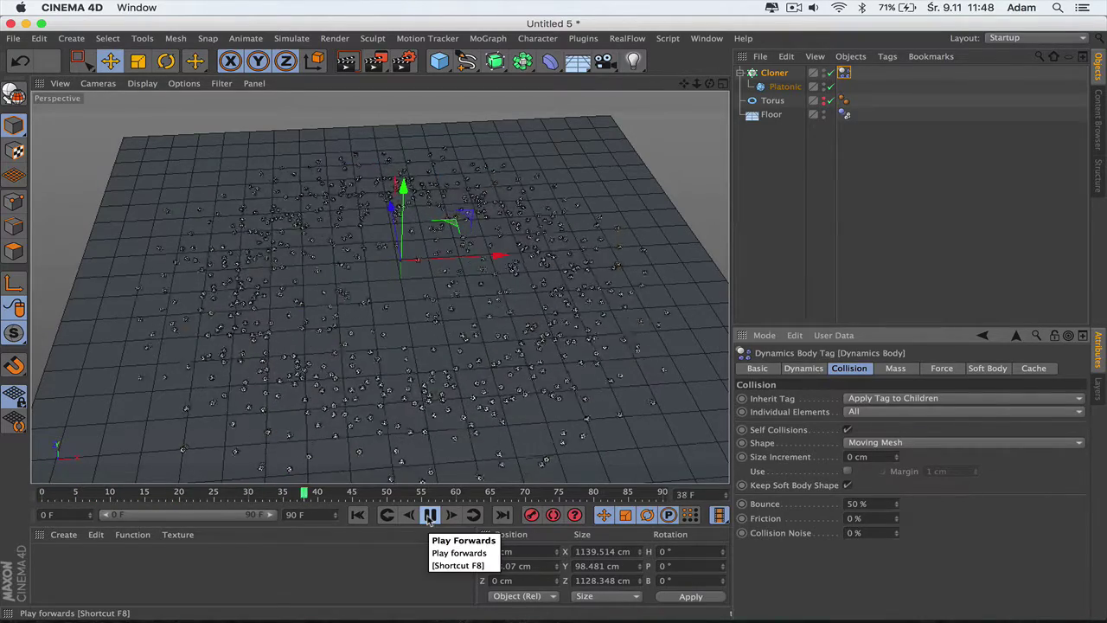
left_click(429, 516)
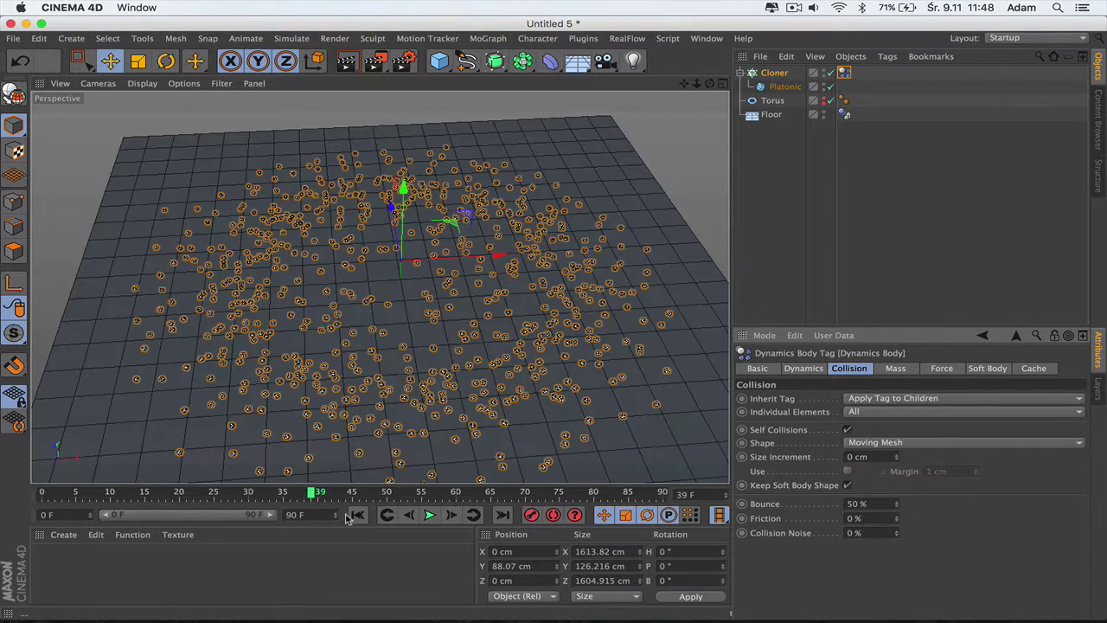
left_click(357, 516)
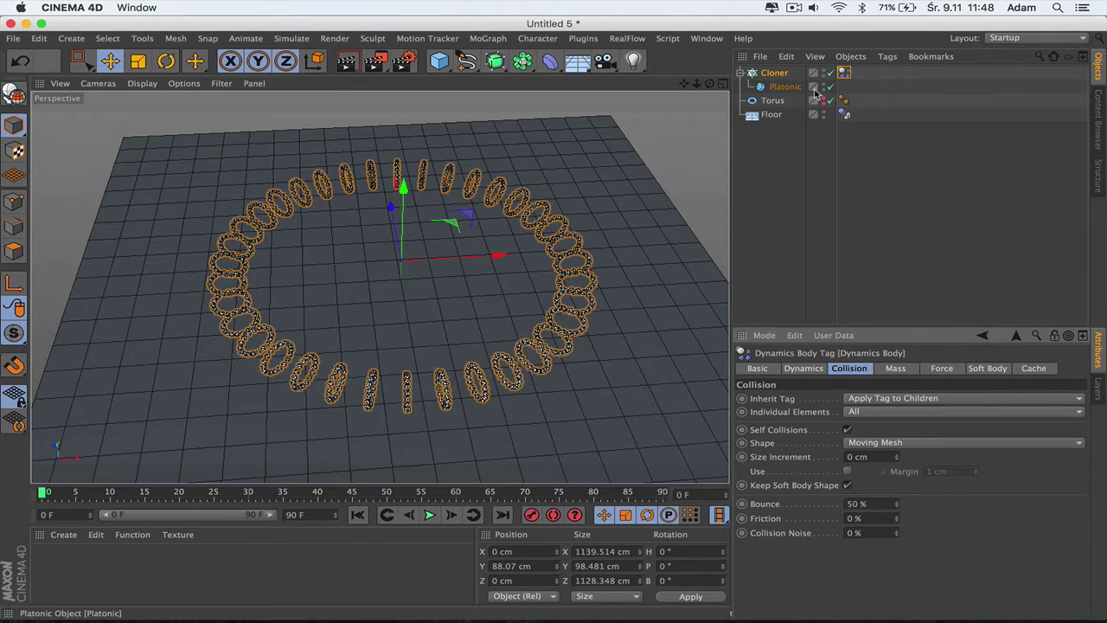
left_click(782, 87)
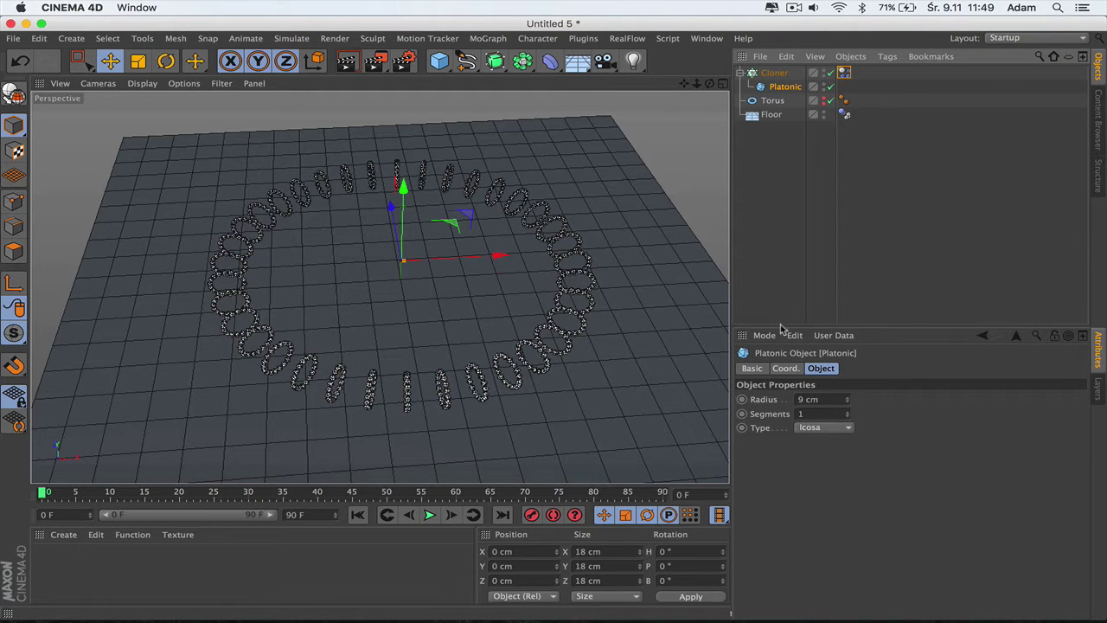
left_click_drag(710, 82, 380, 287)
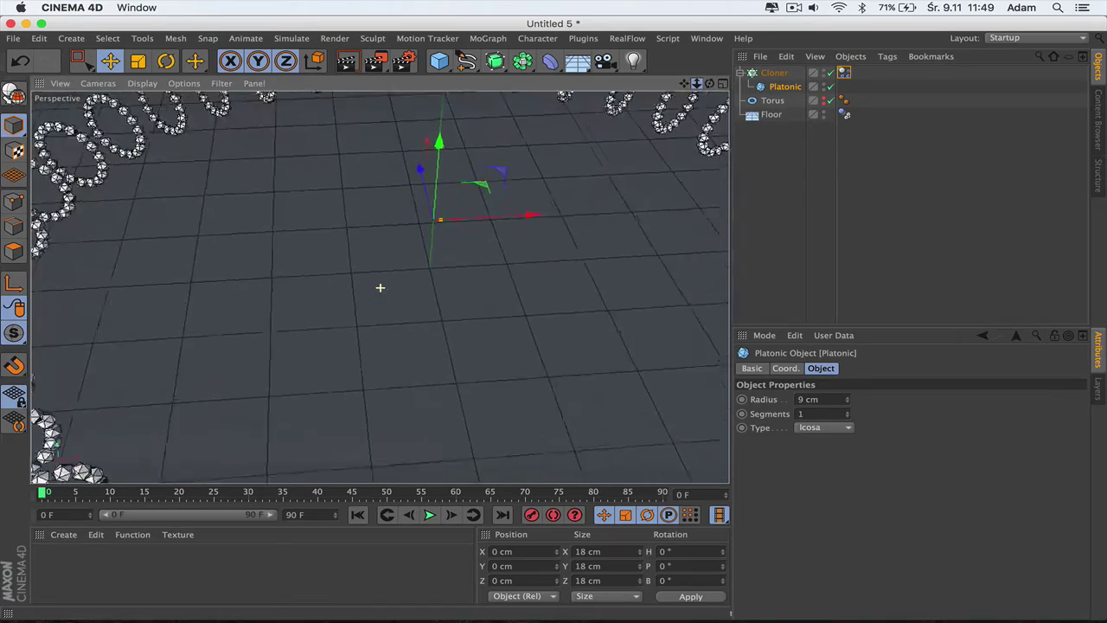
scroll(380, 287, "down", 3)
left_click_drag(696, 83, 700, 87)
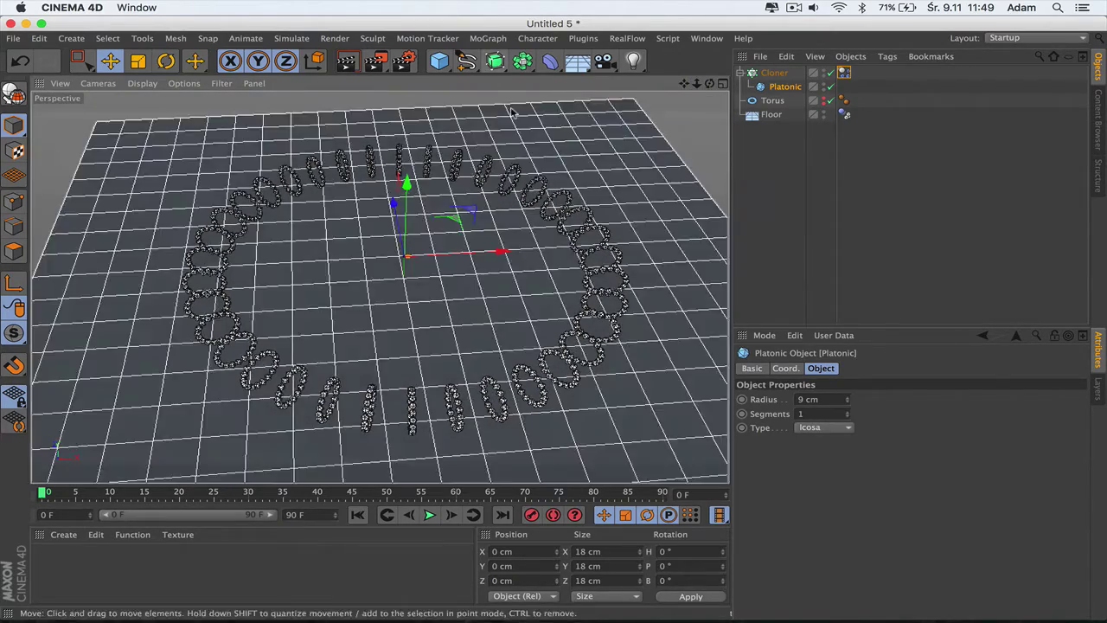
left_click(723, 82)
left_click(723, 84)
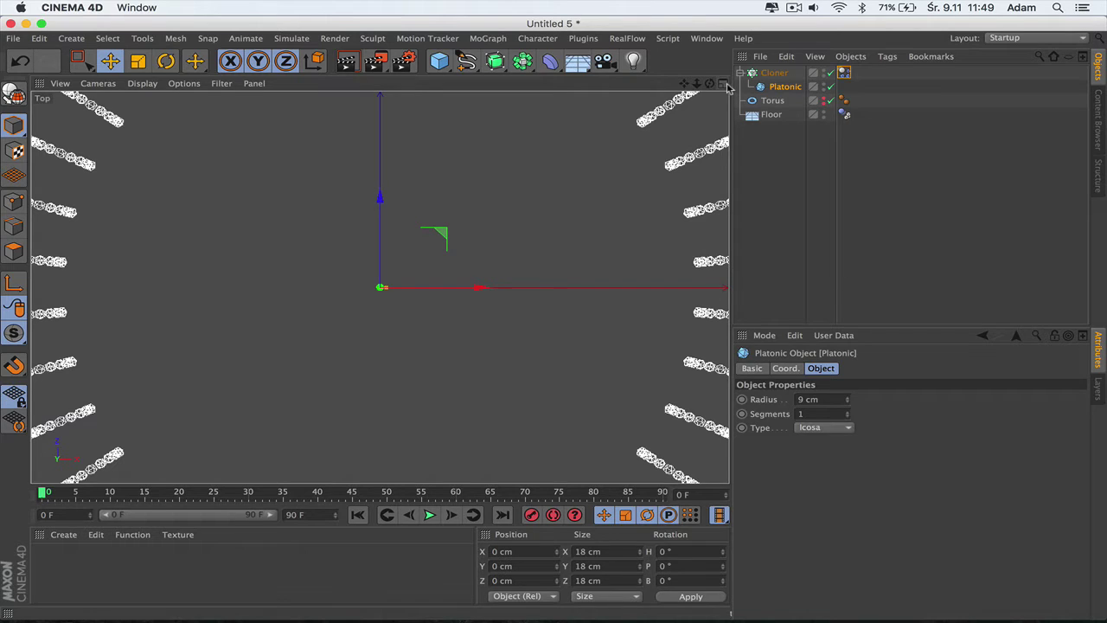
left_click(725, 83)
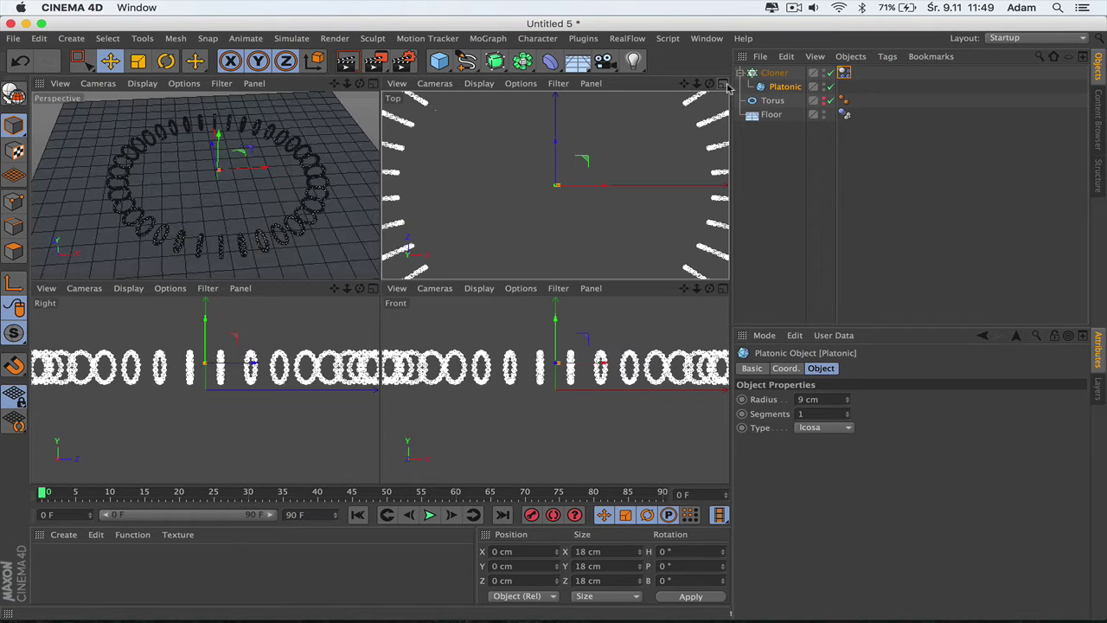
left_click(372, 83)
left_click(259, 38)
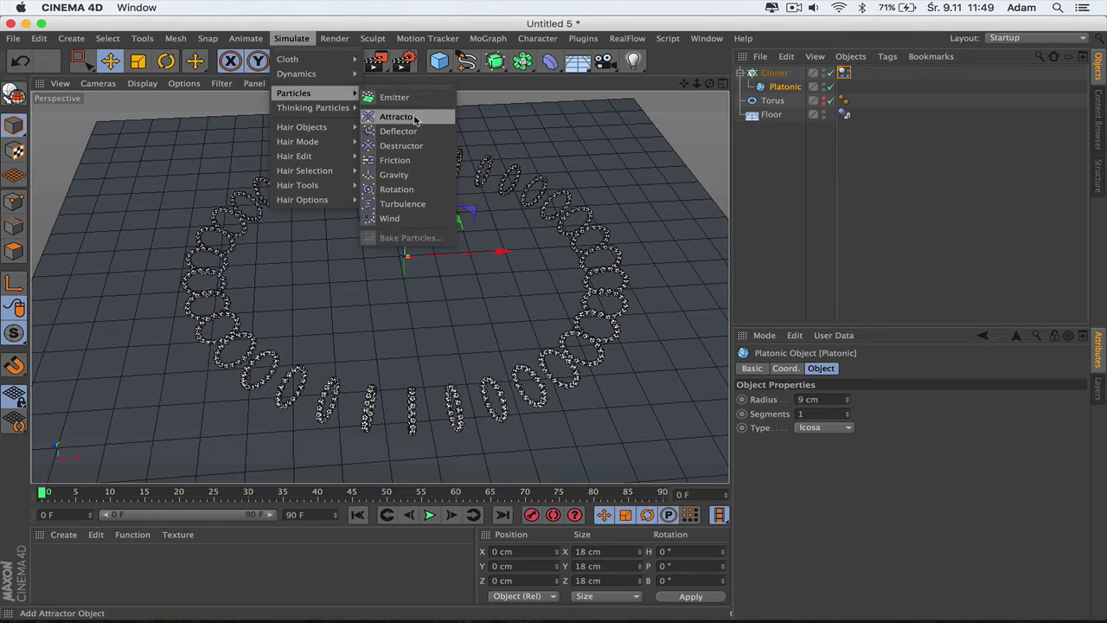
mouse_move(295, 93)
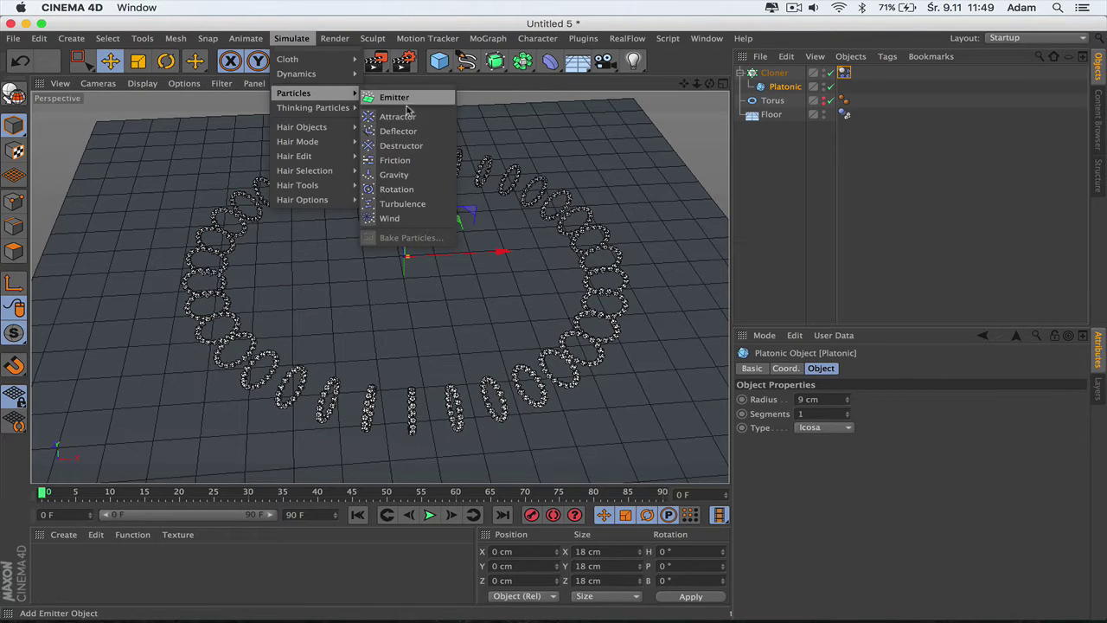
Add an Attractor raised to 15.053 cm with Strength 1000 and Speed Limit 0 cm.
left_click(407, 117)
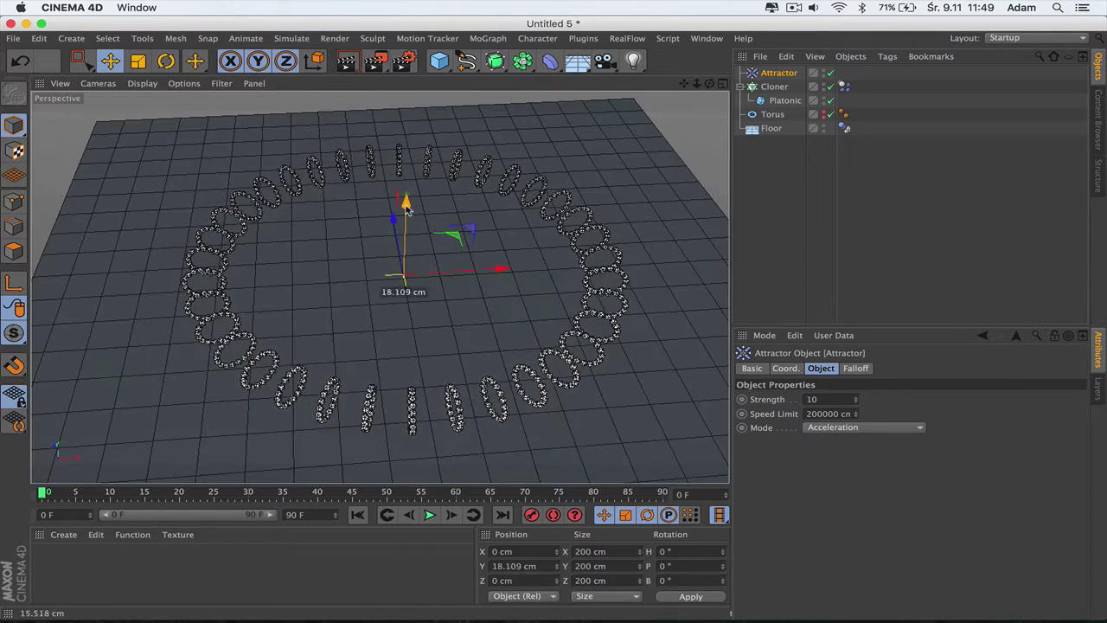
left_click_drag(407, 201, 379, 286, "alt")
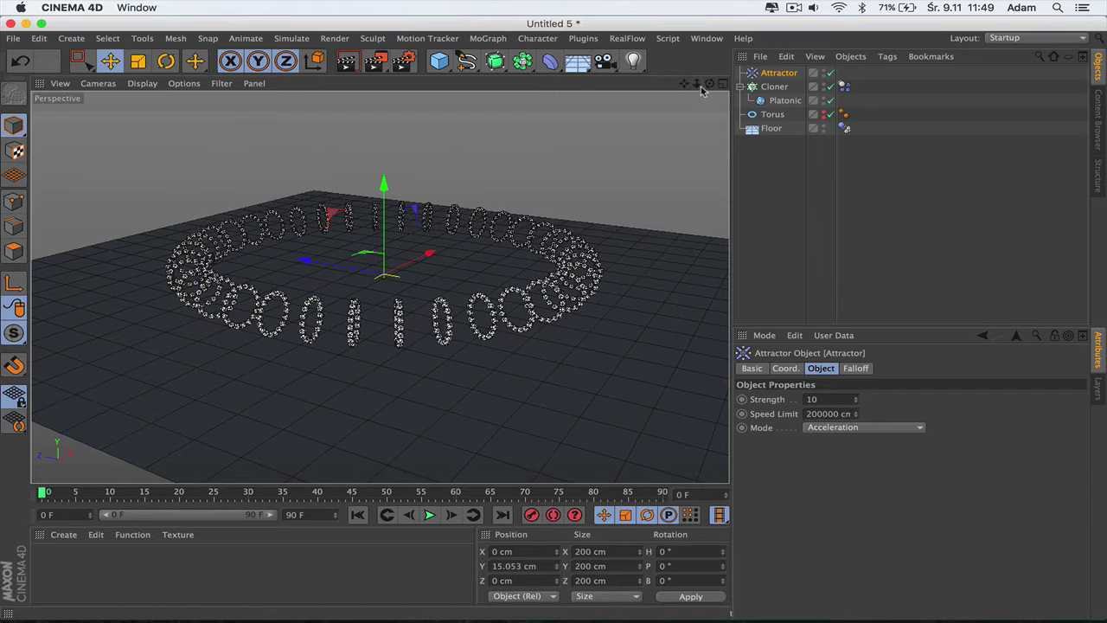
left_click_drag(703, 90, 706, 113)
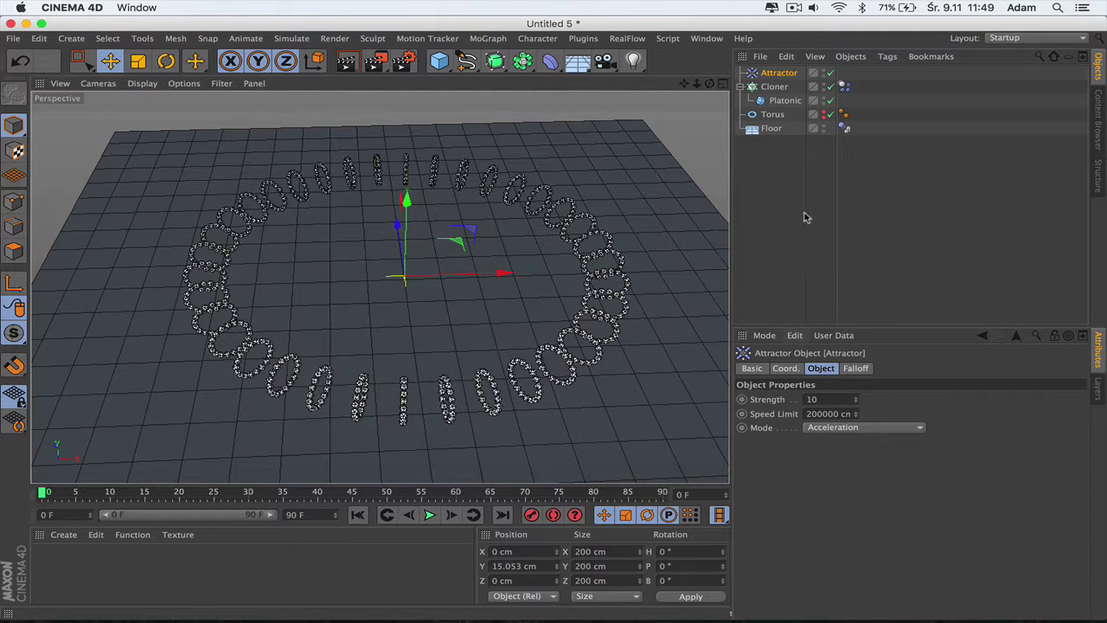
left_click(785, 368)
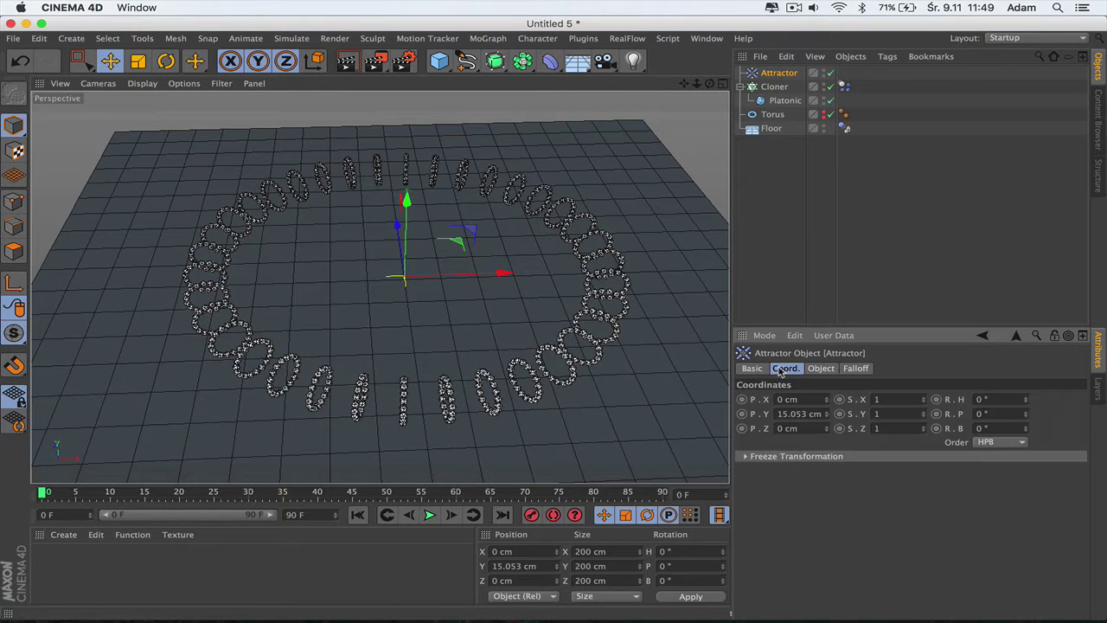
left_click(816, 370)
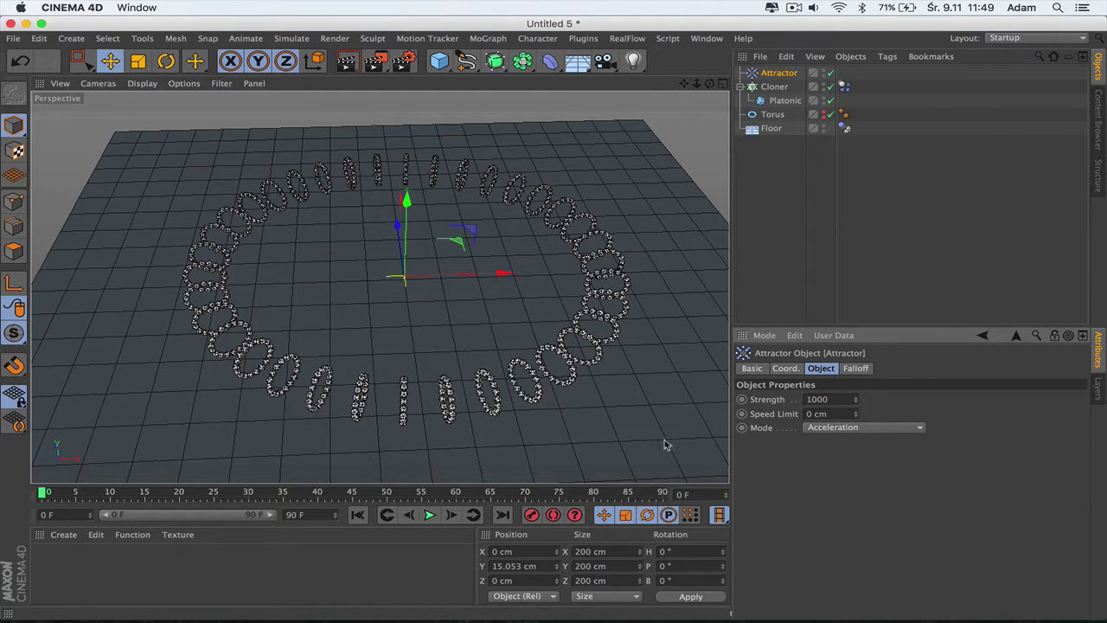
Test-play the attractor pull, setting Strength 10000 and Speed Limit 150 cm.
left_click(430, 515)
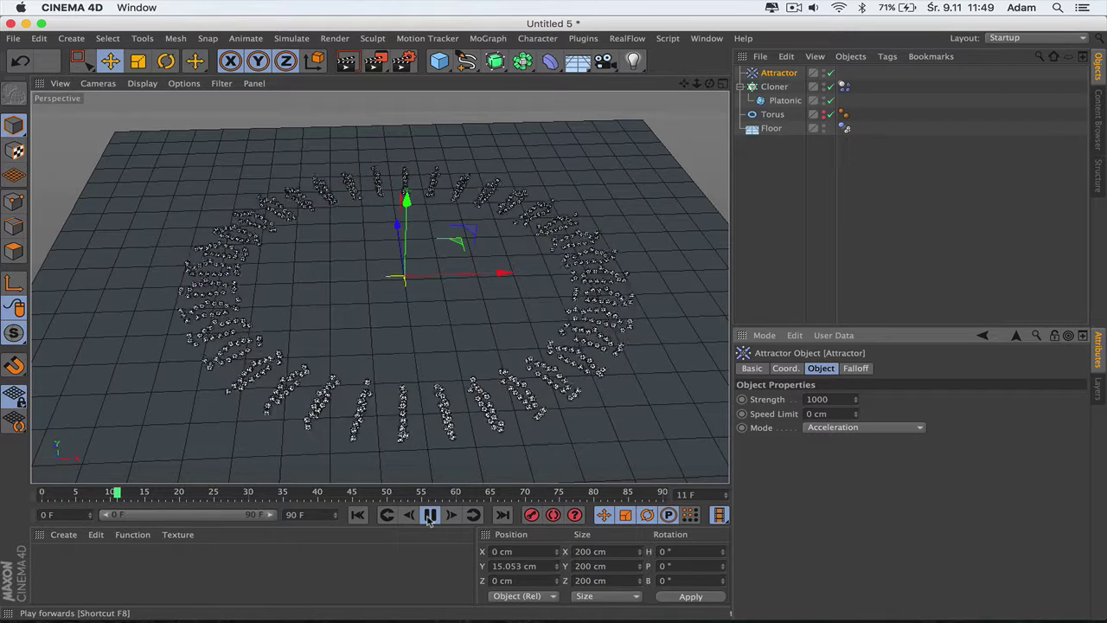
left_click(357, 515)
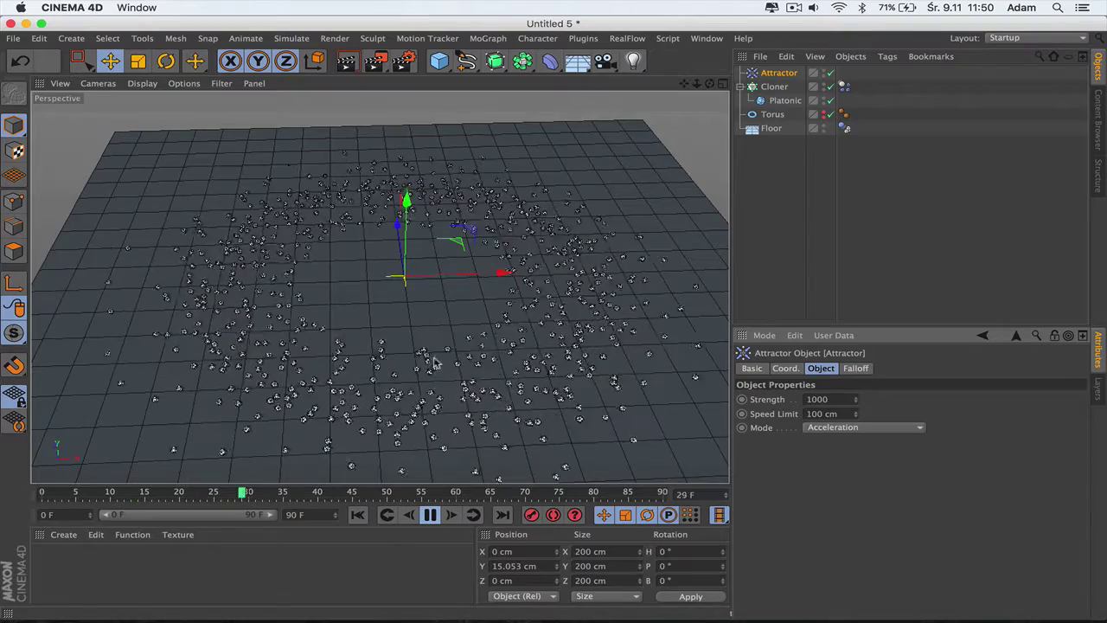
left_click(430, 515)
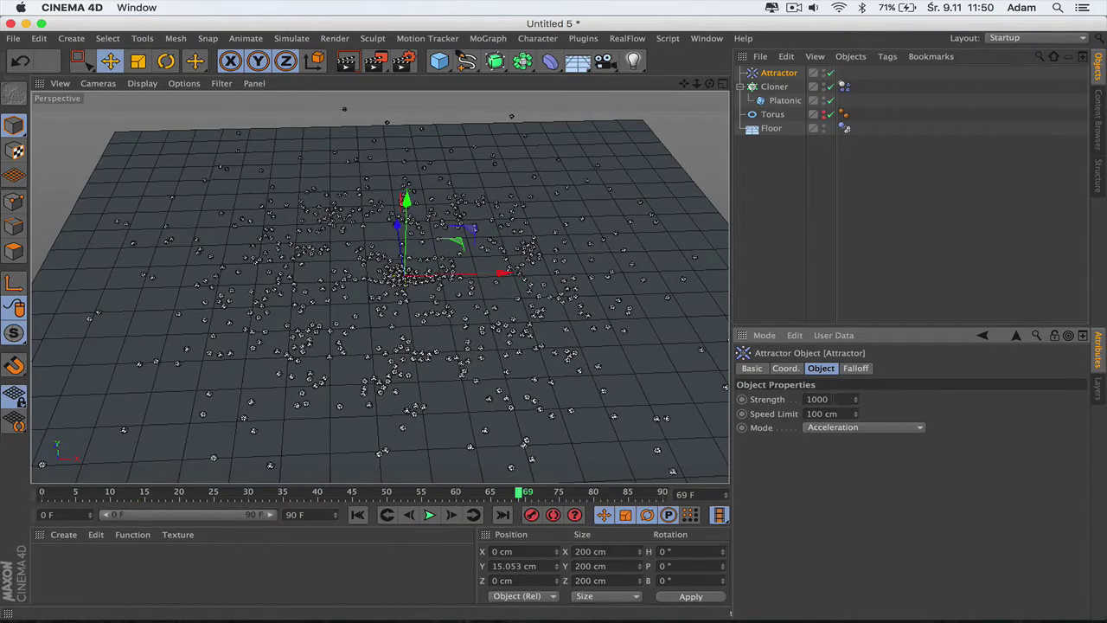
left_click(357, 514)
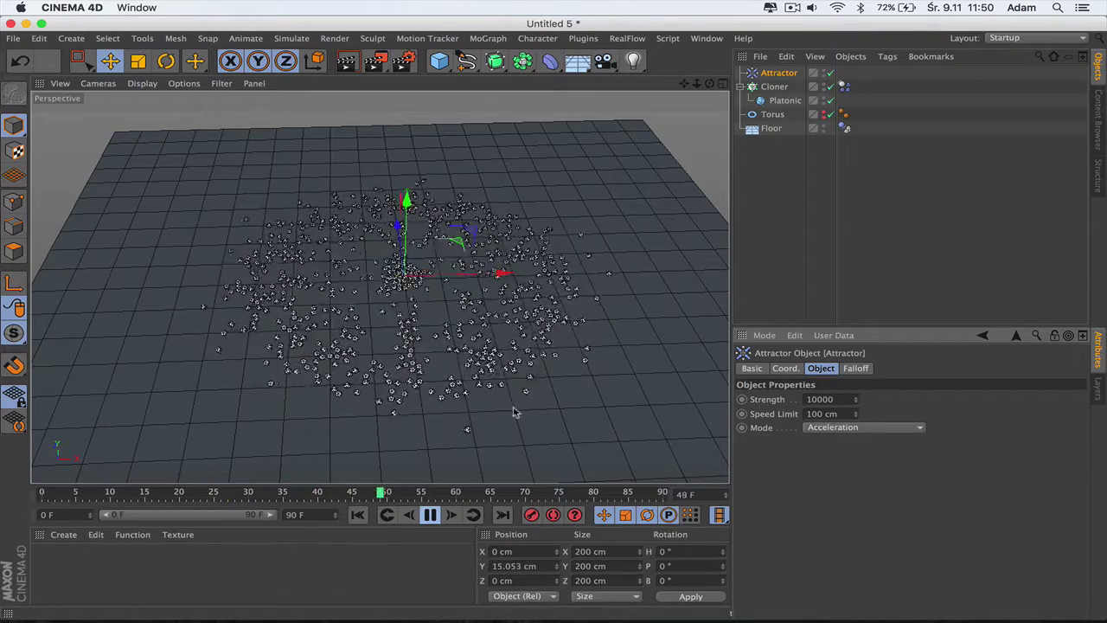
left_click(430, 515)
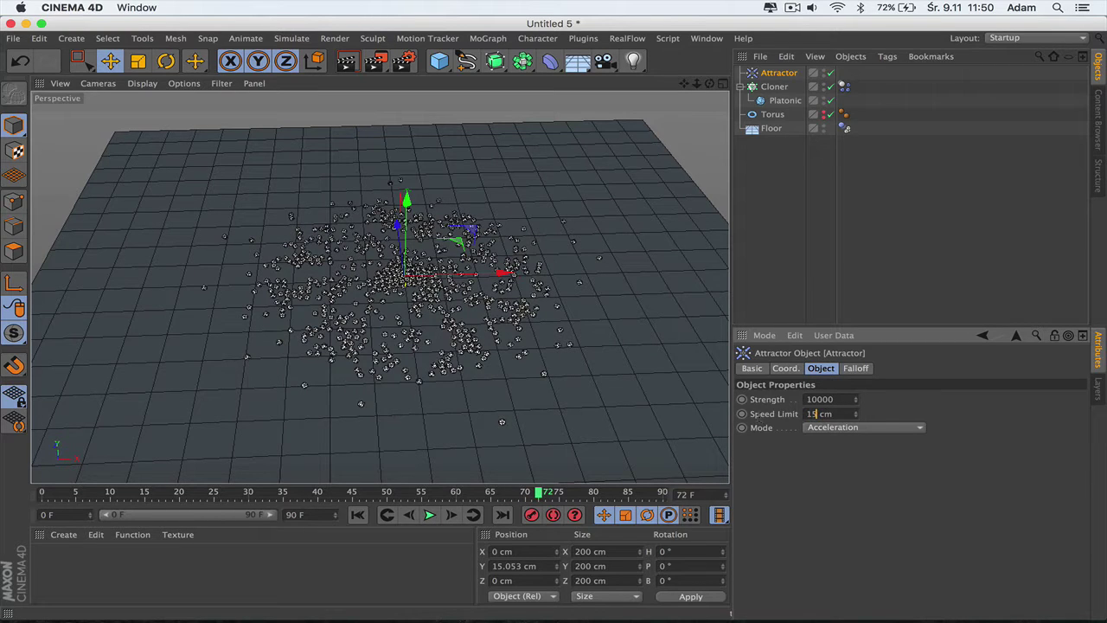
type("150")
Replay the simulation with the Attractor Strength raised to 20000.
left_click(357, 515)
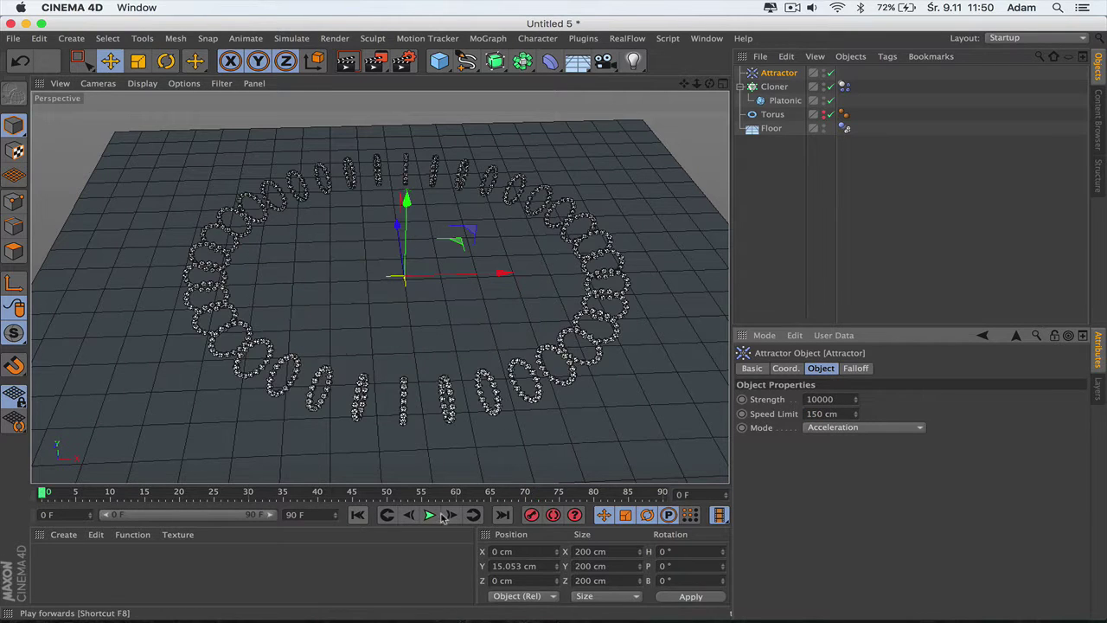
left_click(430, 515)
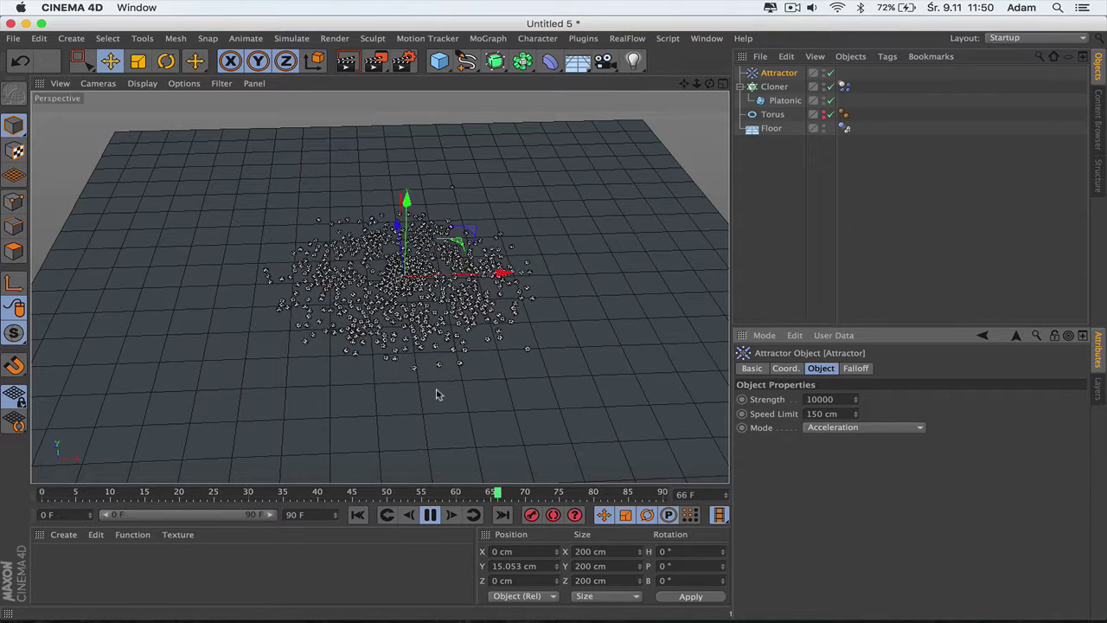
left_click(430, 515)
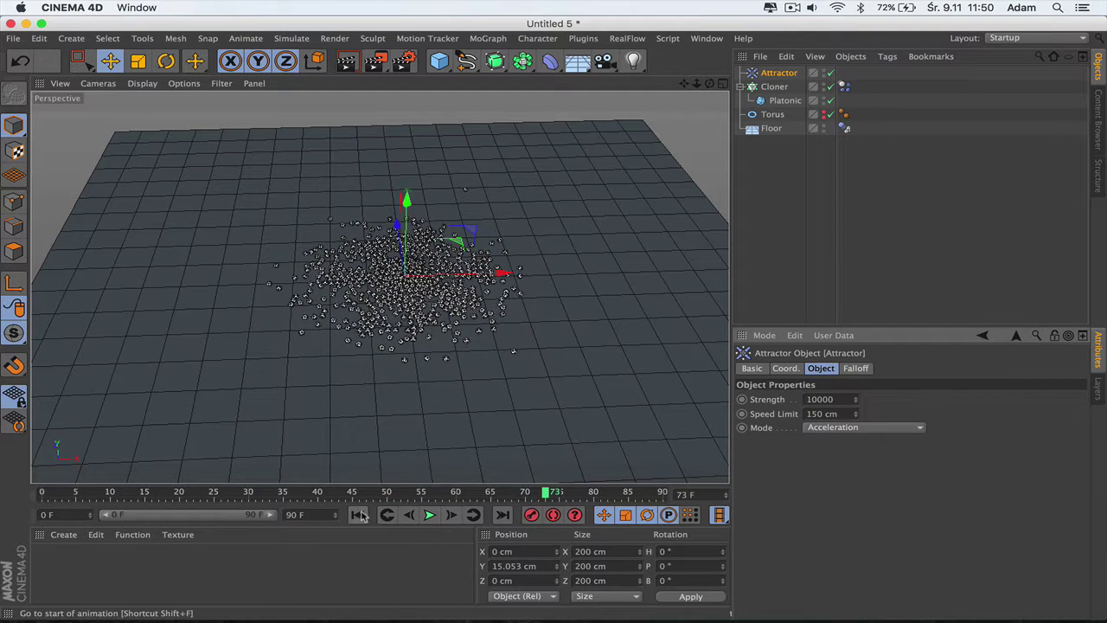
left_click(359, 515)
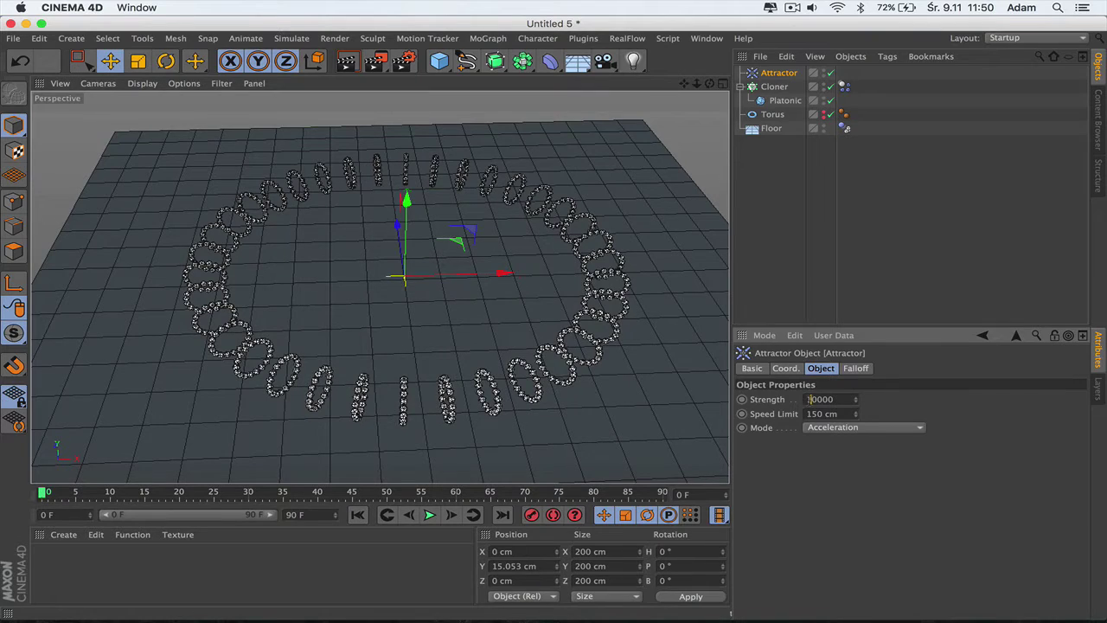
left_click(430, 515)
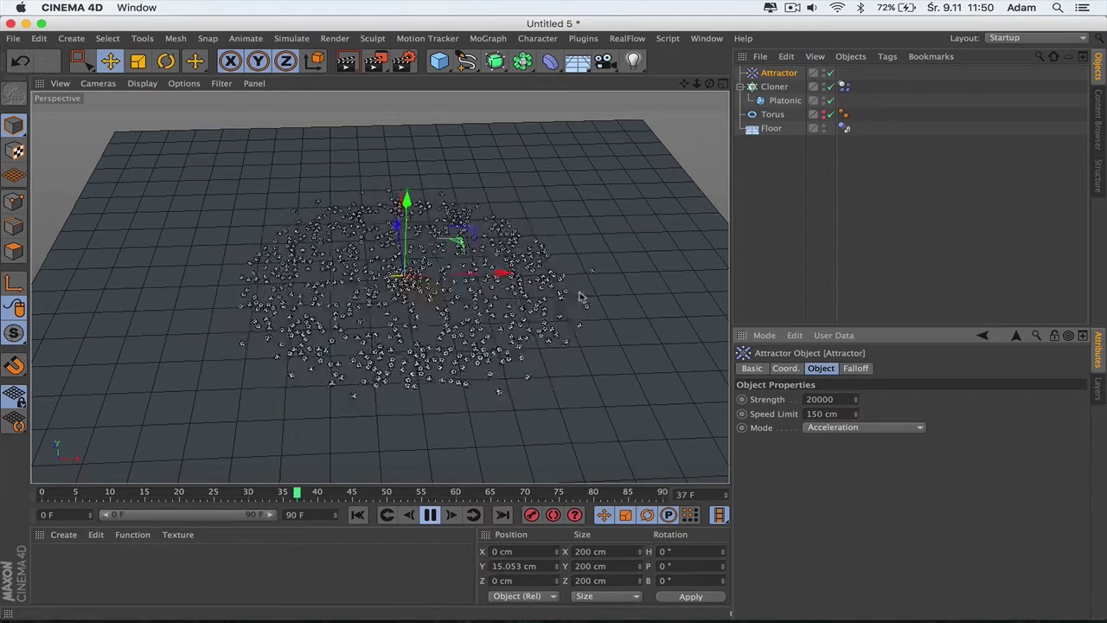
left_click(429, 514)
Set the Attractor Speed Limit to 200 cm and rewind to frame 0.
key("shift+f")
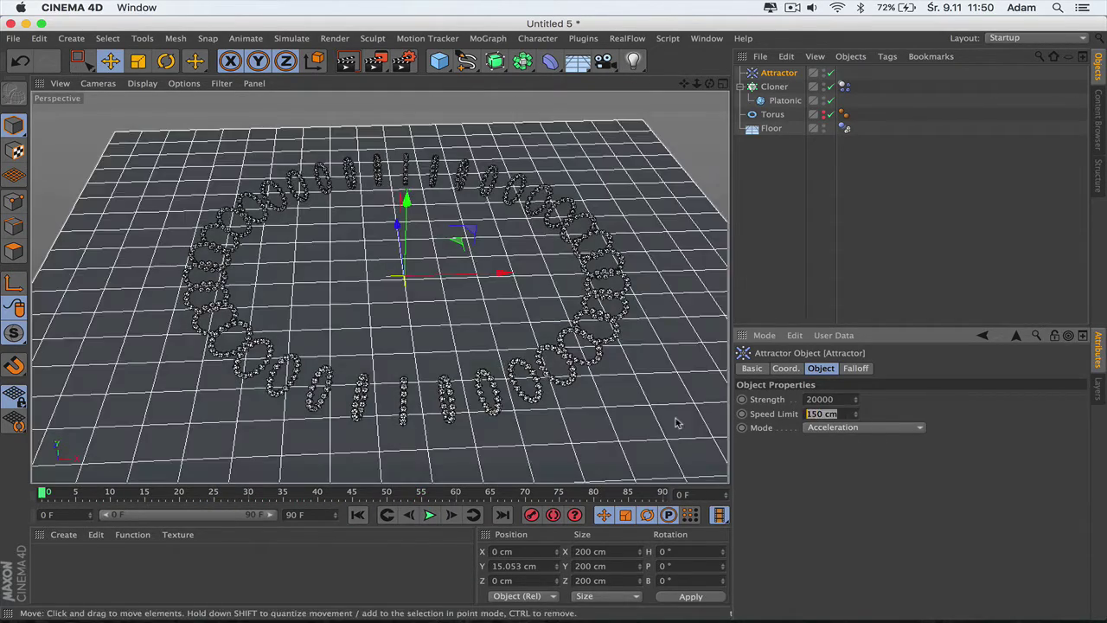
double_click(822, 414)
type("200")
key("Return")
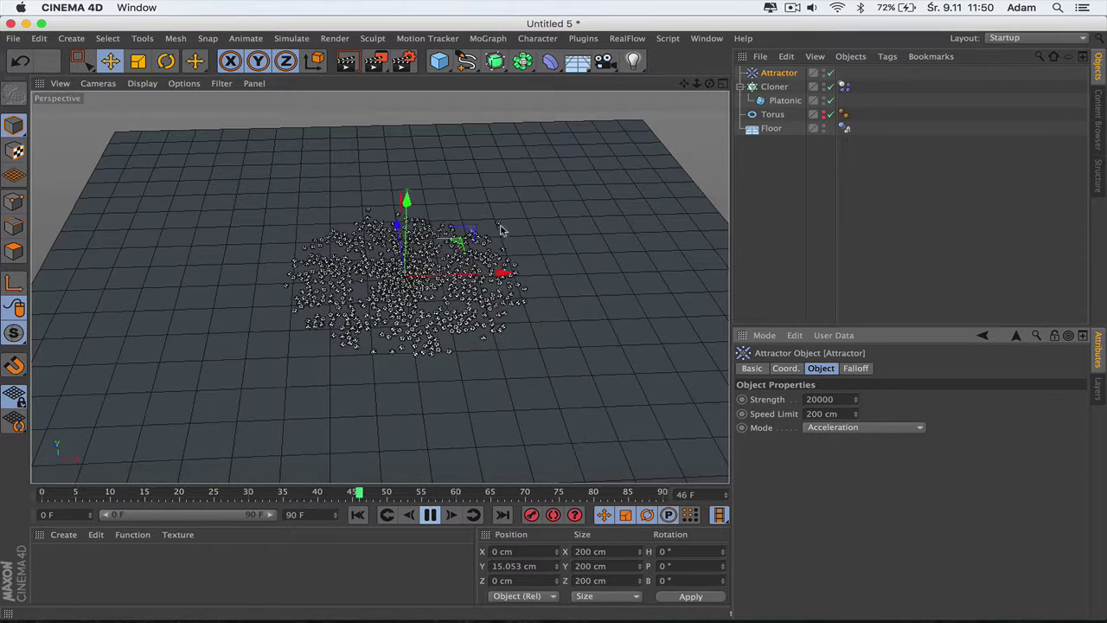
left_click(429, 515)
left_click(358, 516)
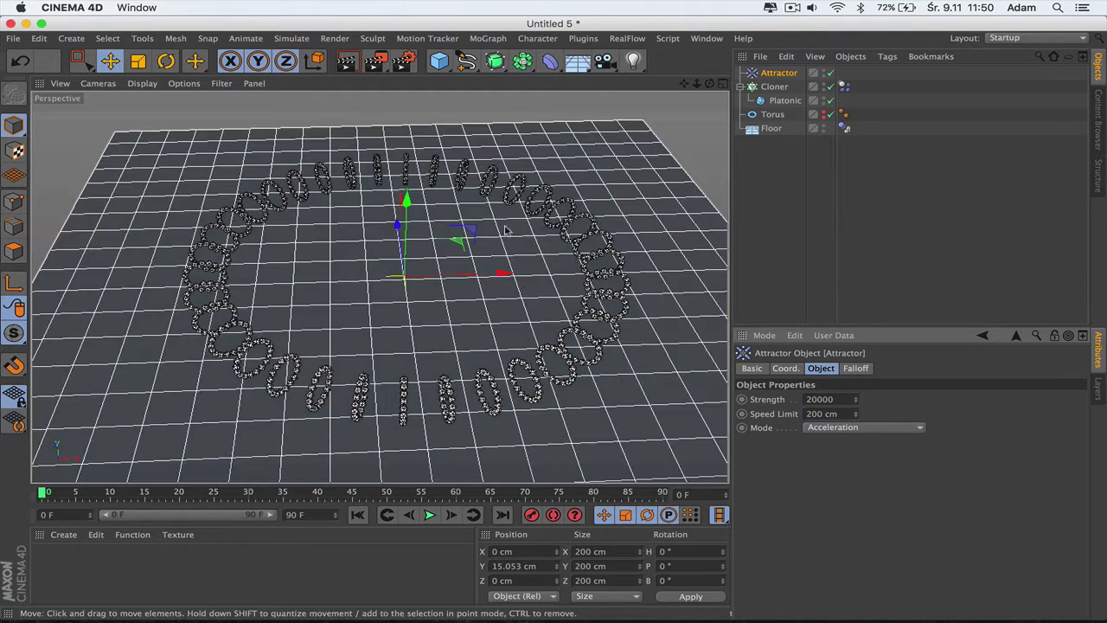
Set clone Bounce 0% with higher friction, floor friction 200%, and play the simulation.
left_click(844, 88)
double_click(876, 503)
type("200")
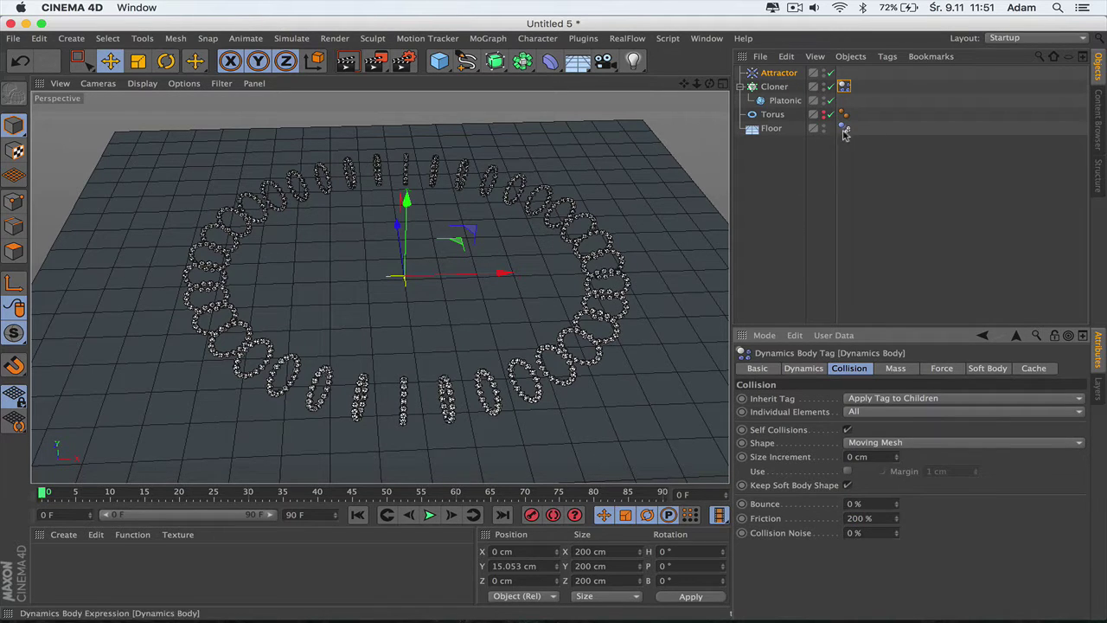
left_click(845, 129)
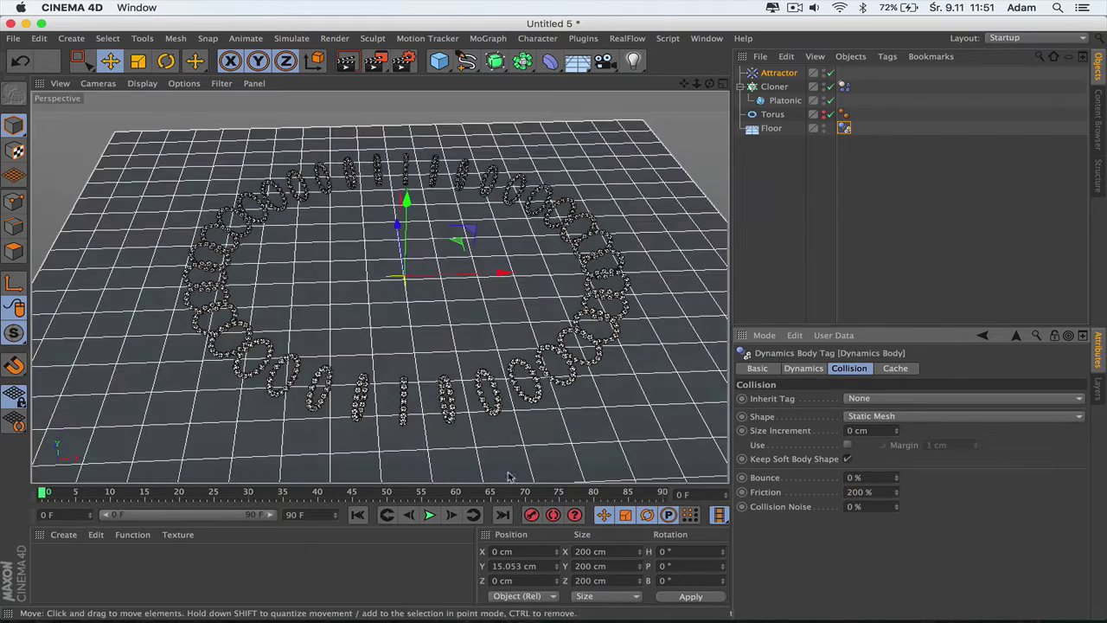
left_click(430, 514)
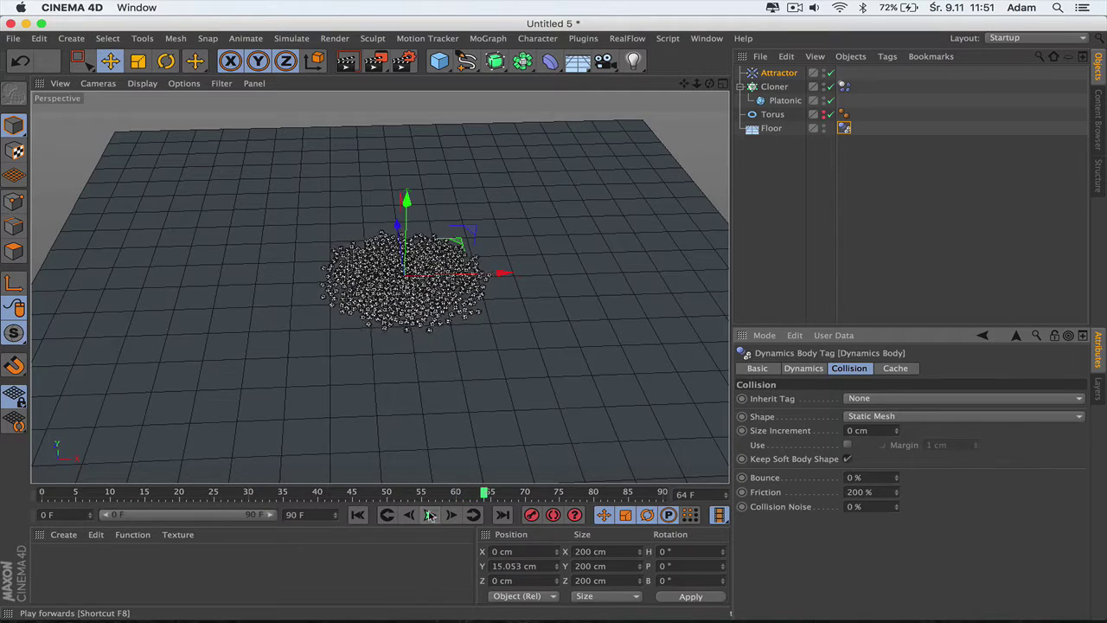
left_click(774, 116)
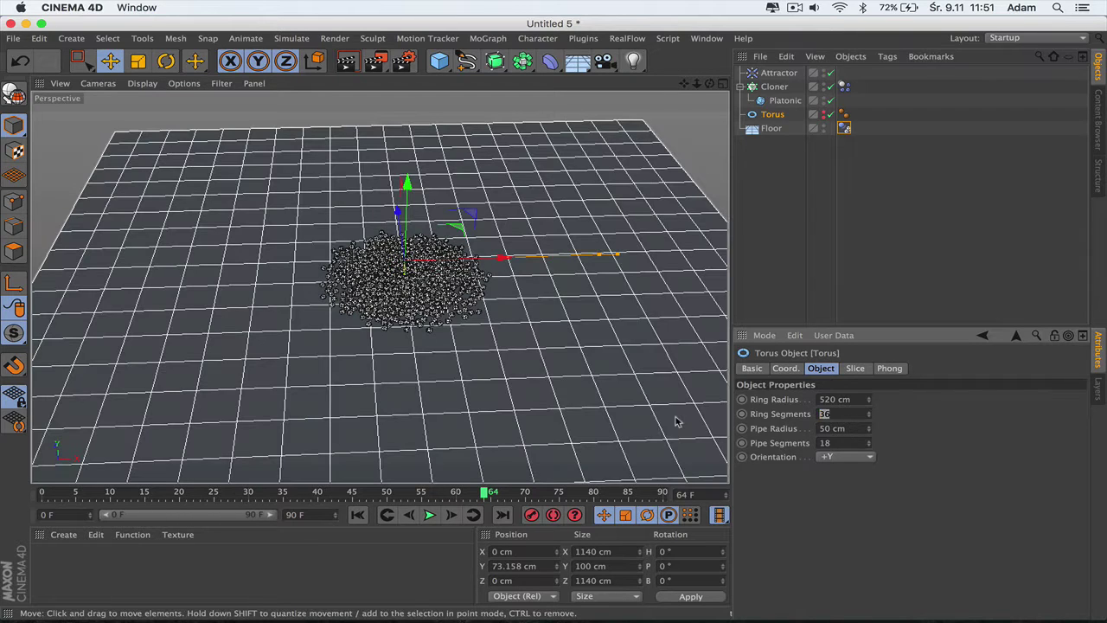
Set the torus to 10 ring and 10 pipe segments and replay the simulation.
type("10")
key("Return")
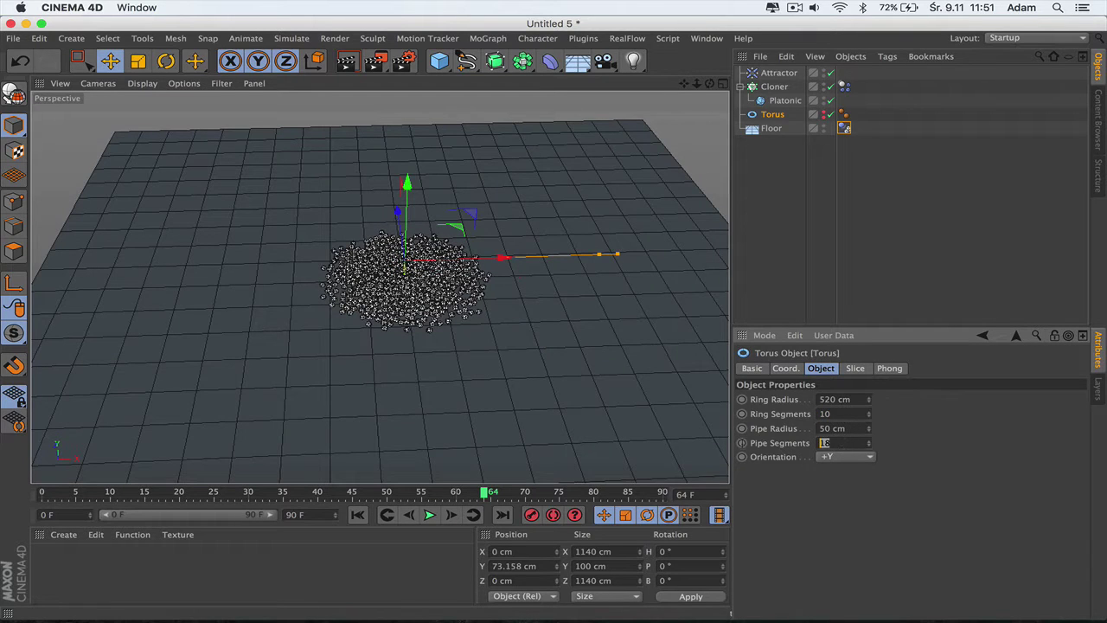
type("10")
key("Return")
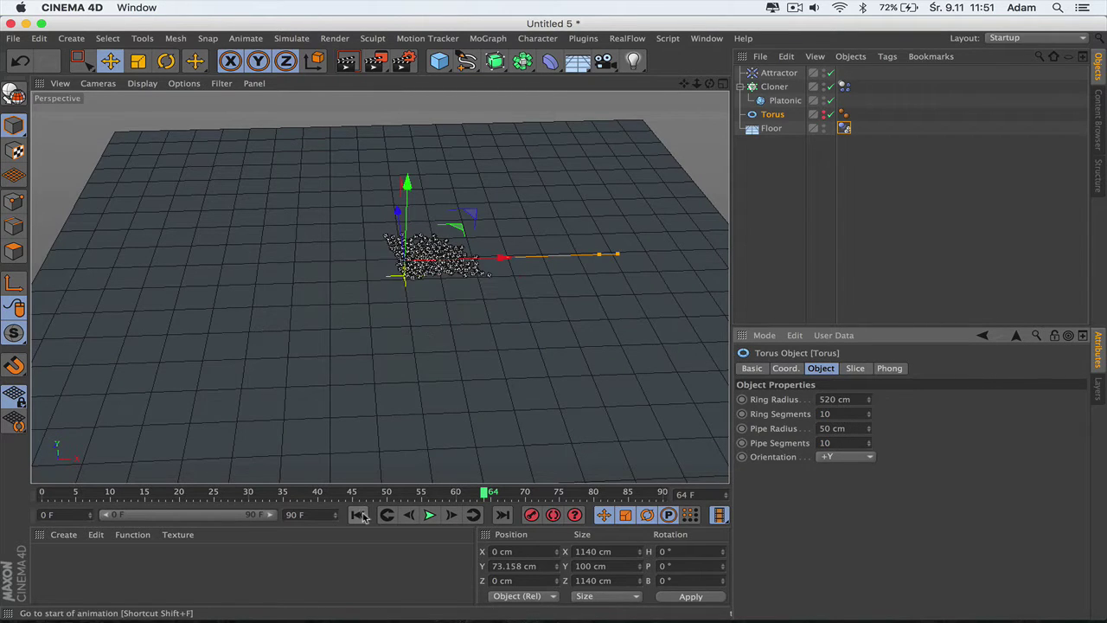
left_click(360, 514)
left_click(430, 515)
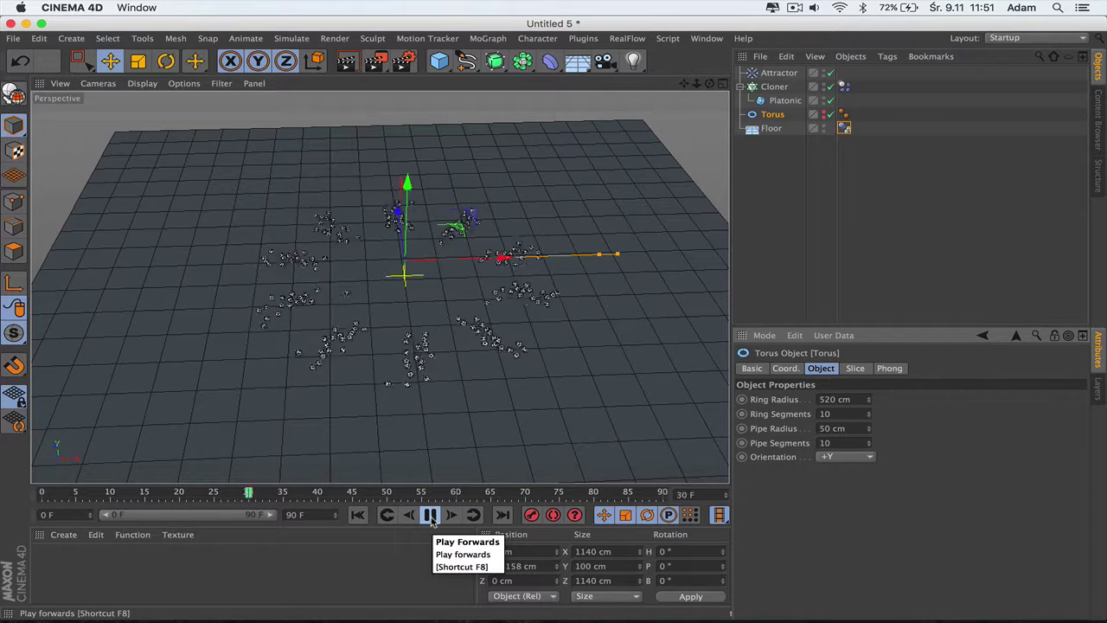
Raise the clones' and floor's friction to 400 %, then stop and show the Attractor's settings.
left_click(844, 86)
left_click(848, 369)
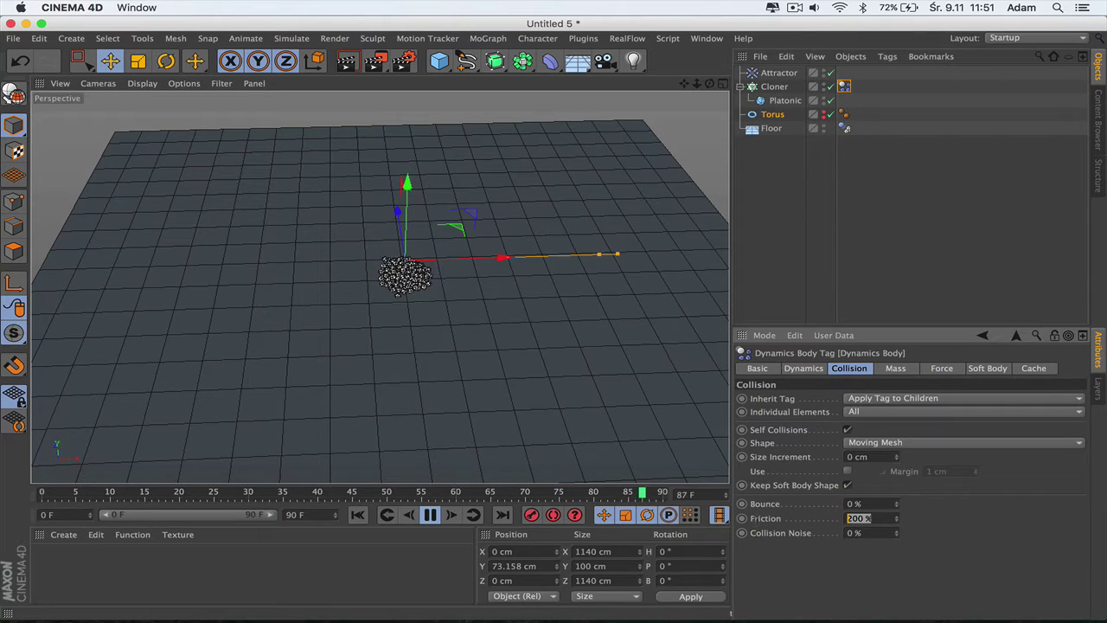
type("40")
key("Return")
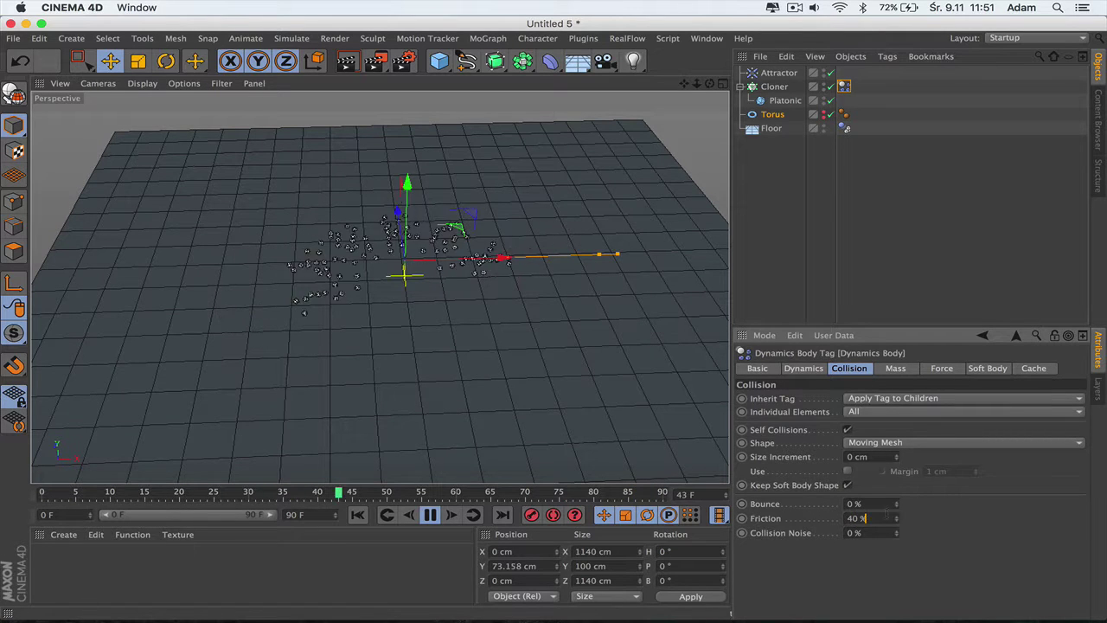
left_click(853, 518)
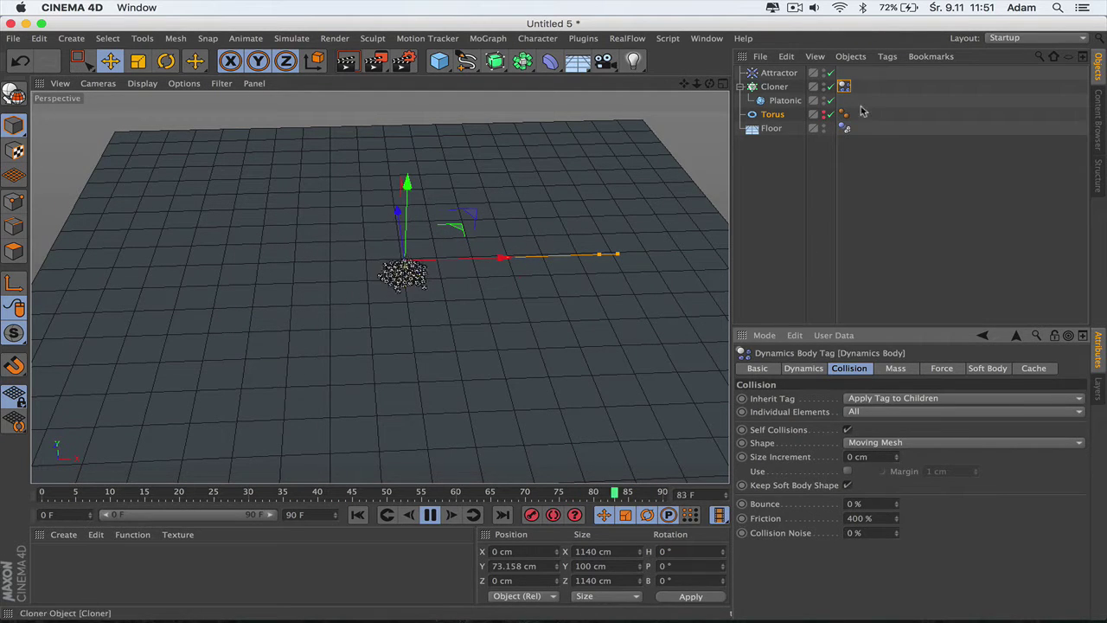
left_click(844, 128)
type("4")
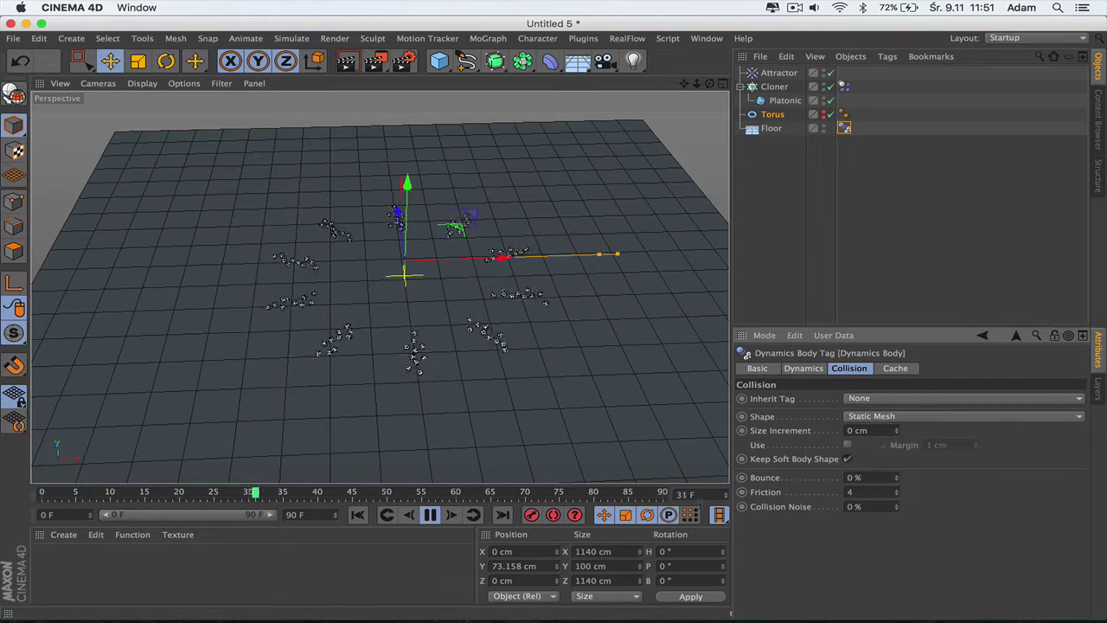
type("00")
key("Return")
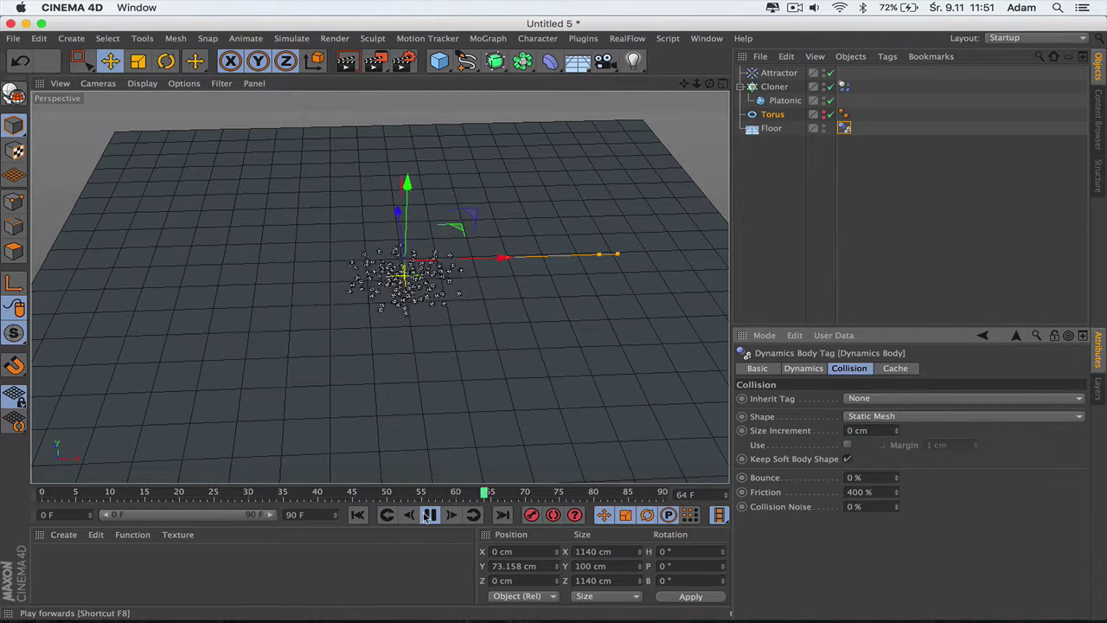
left_click(427, 516)
left_click(780, 75)
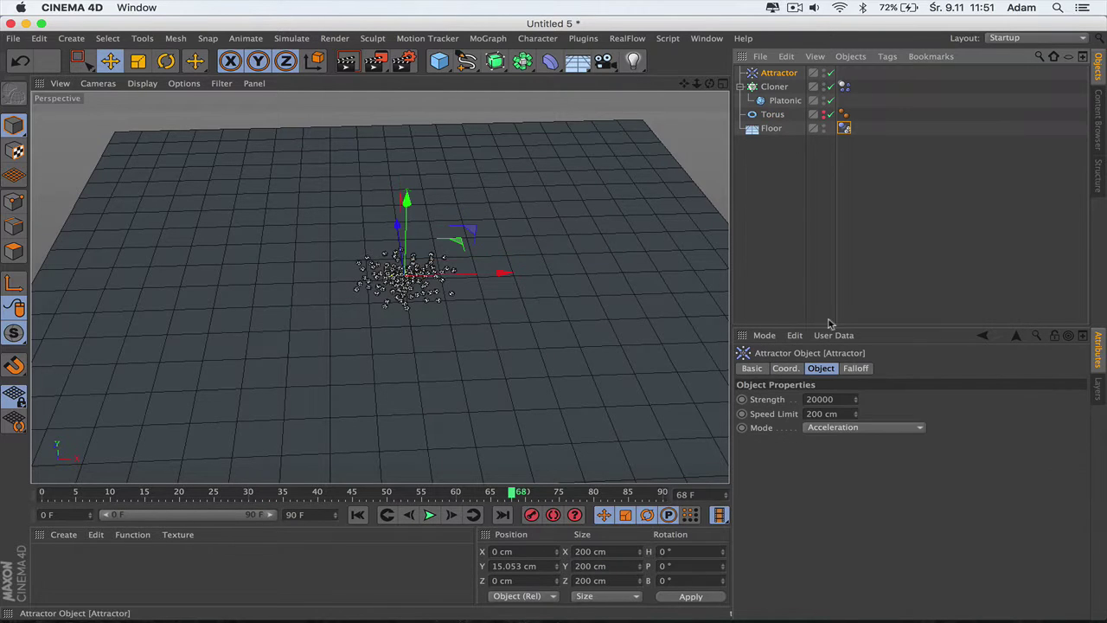
Replay the clones with Attractor Speed Limit 100 cm, then 150 cm, and pause.
double_click(822, 413)
type("1")
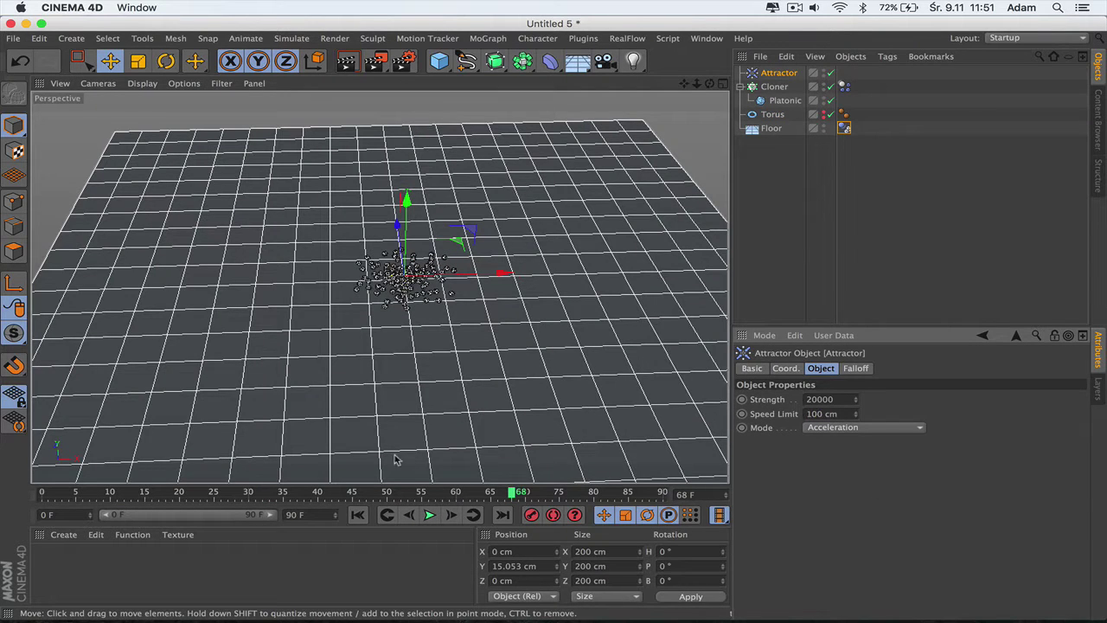
left_click(357, 515)
left_click(428, 515)
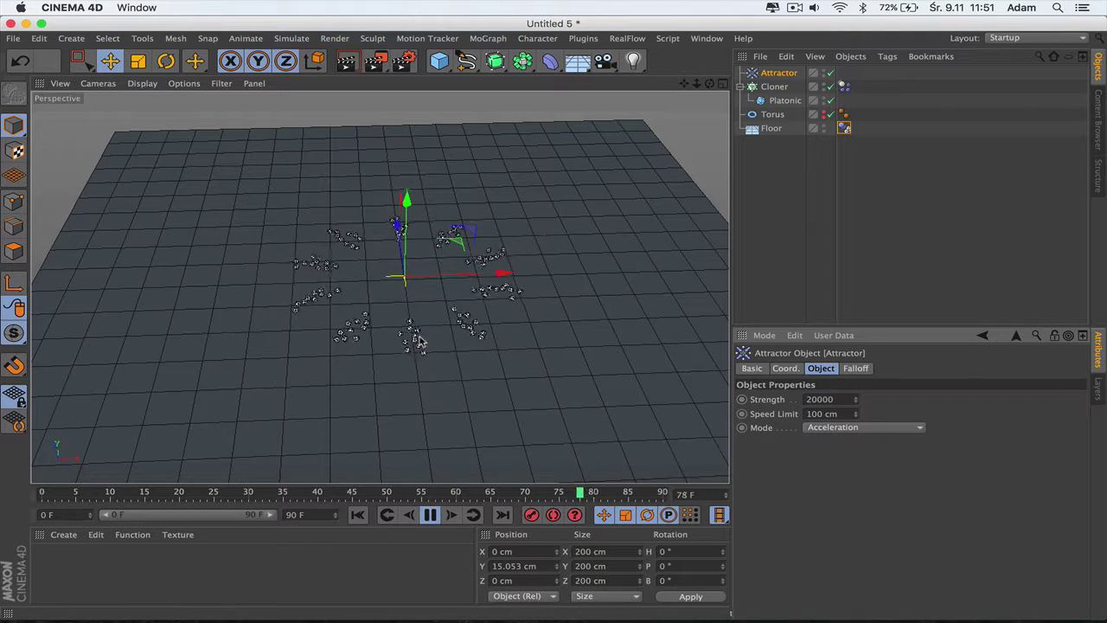
double_click(822, 413)
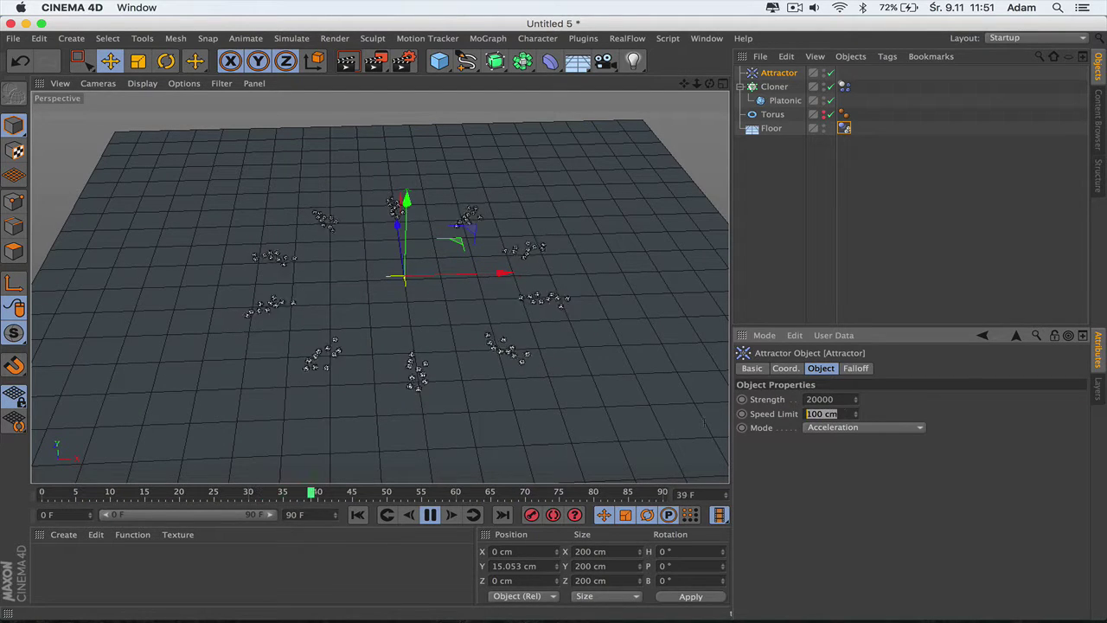
type("150")
key("Return")
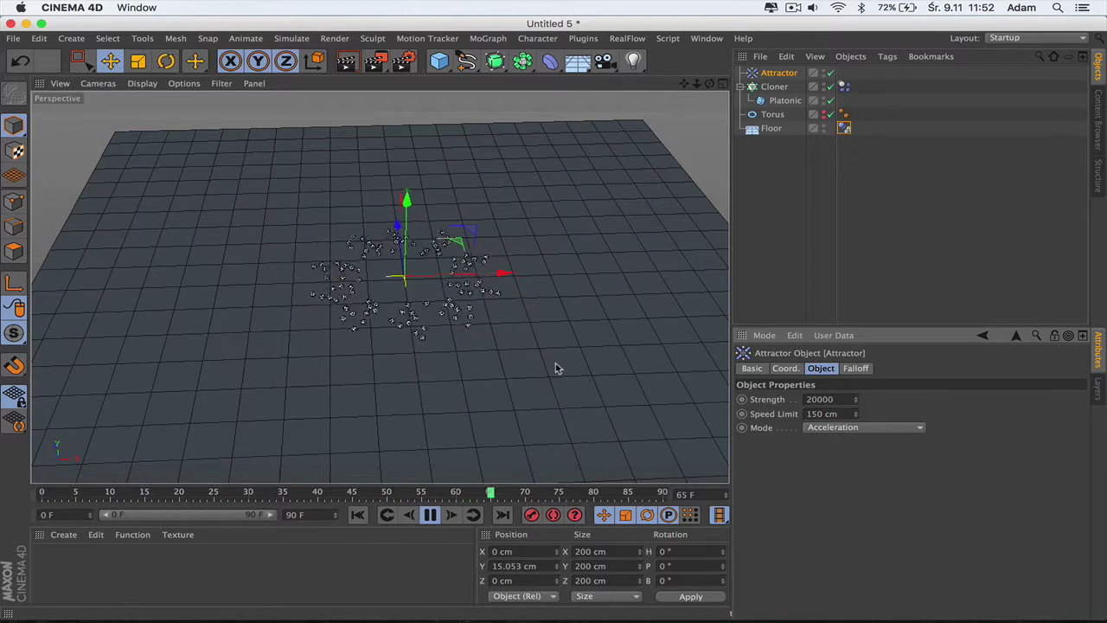
left_click(430, 514)
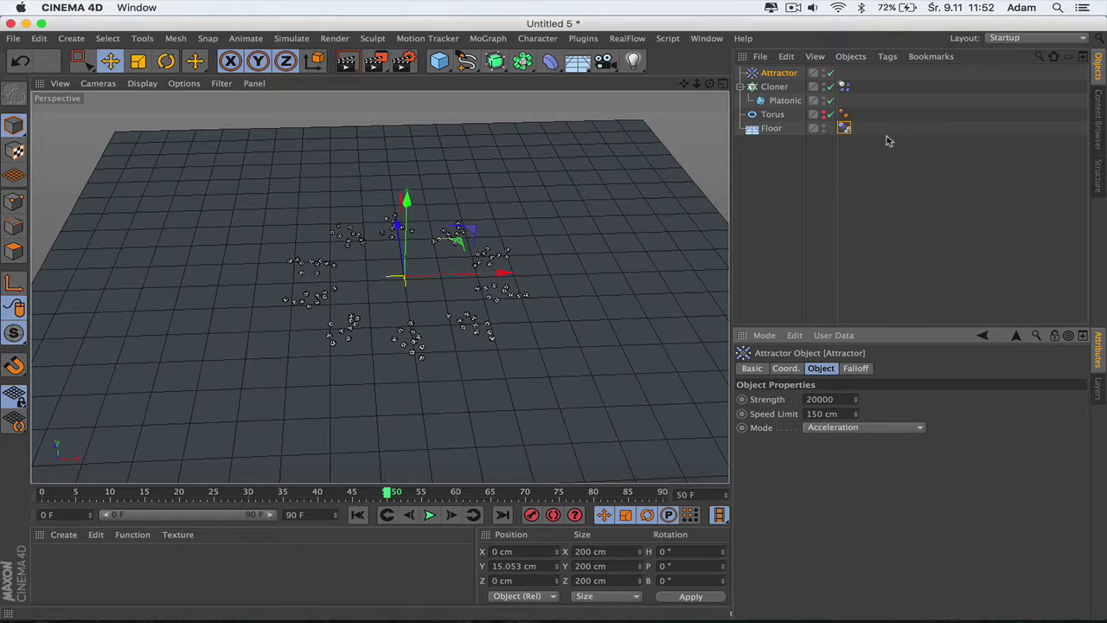
left_click(845, 87)
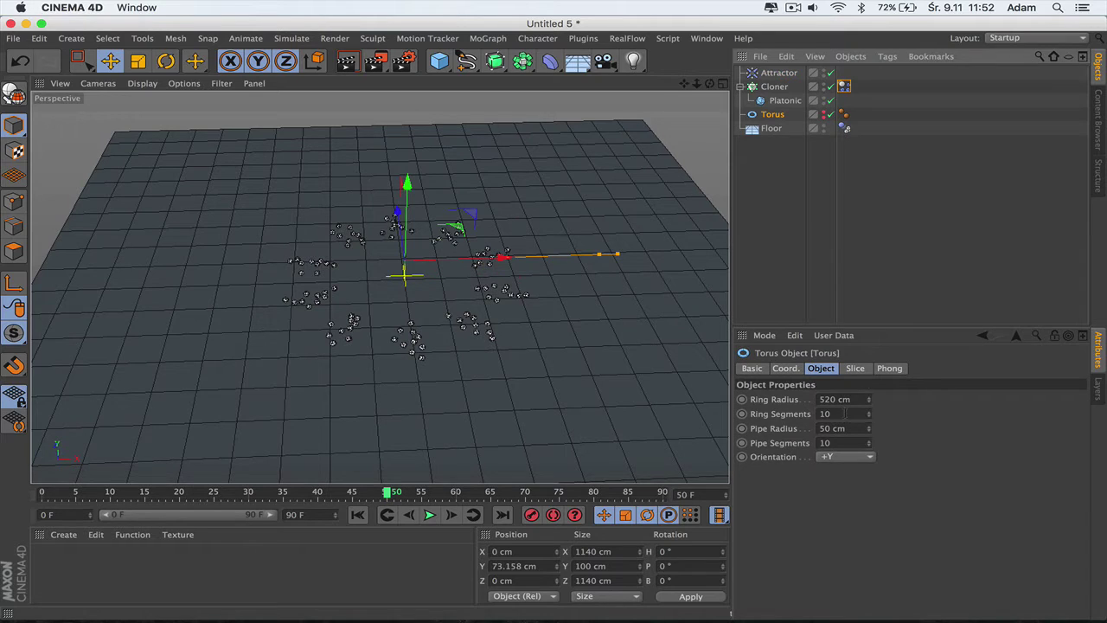
Set the torus to 36 ring and 18 pipe segments and replay the simulation.
double_click(844, 413)
type("36")
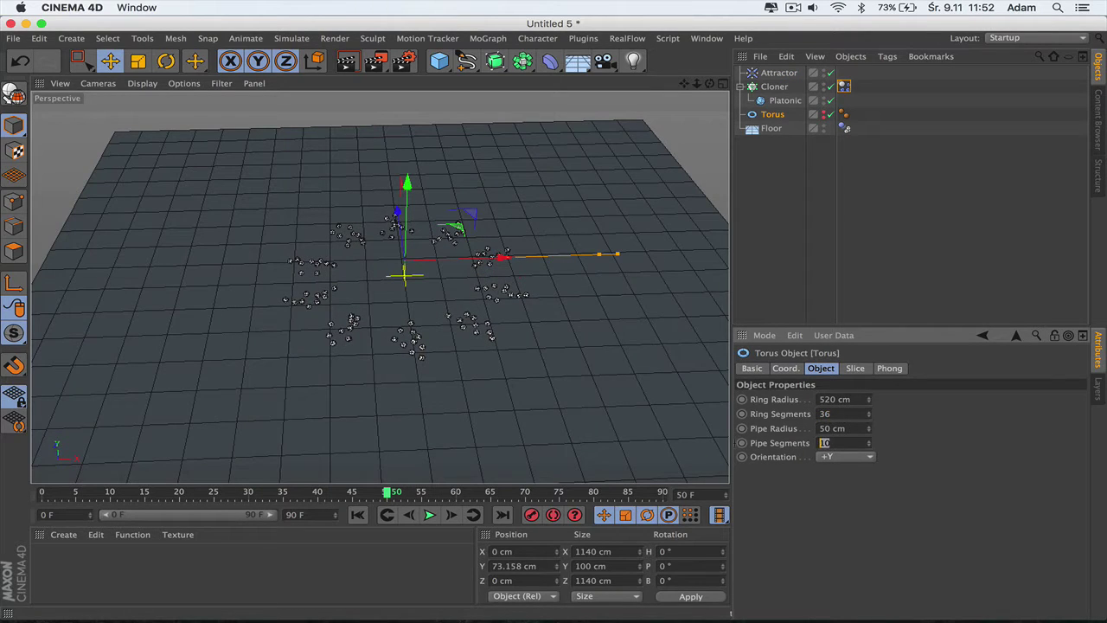
type("8")
key("Return")
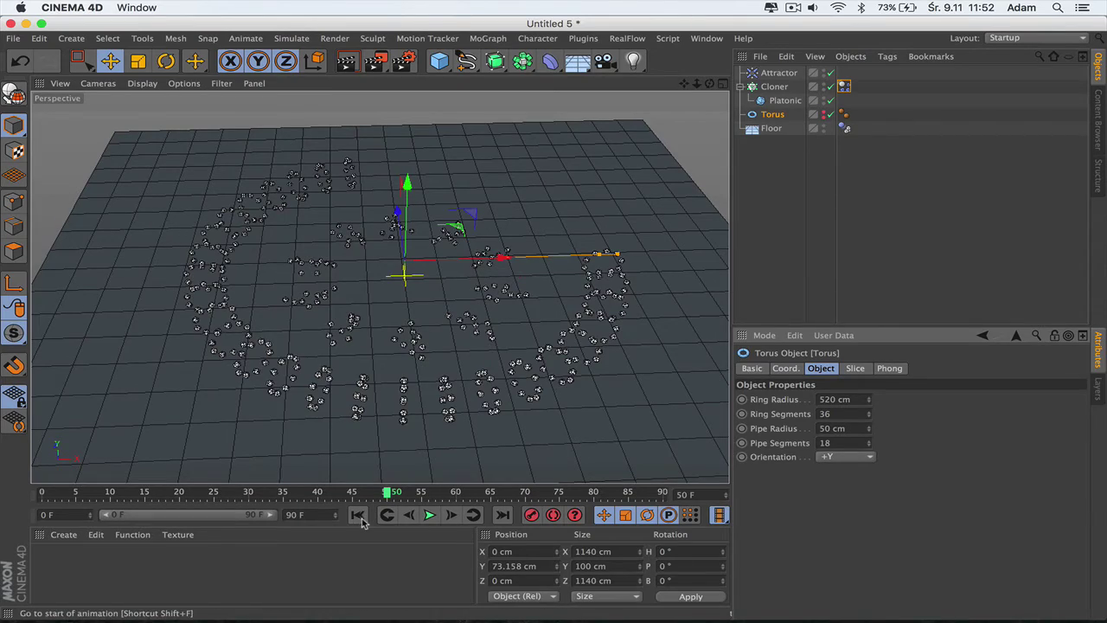
left_click(357, 515)
left_click(430, 515)
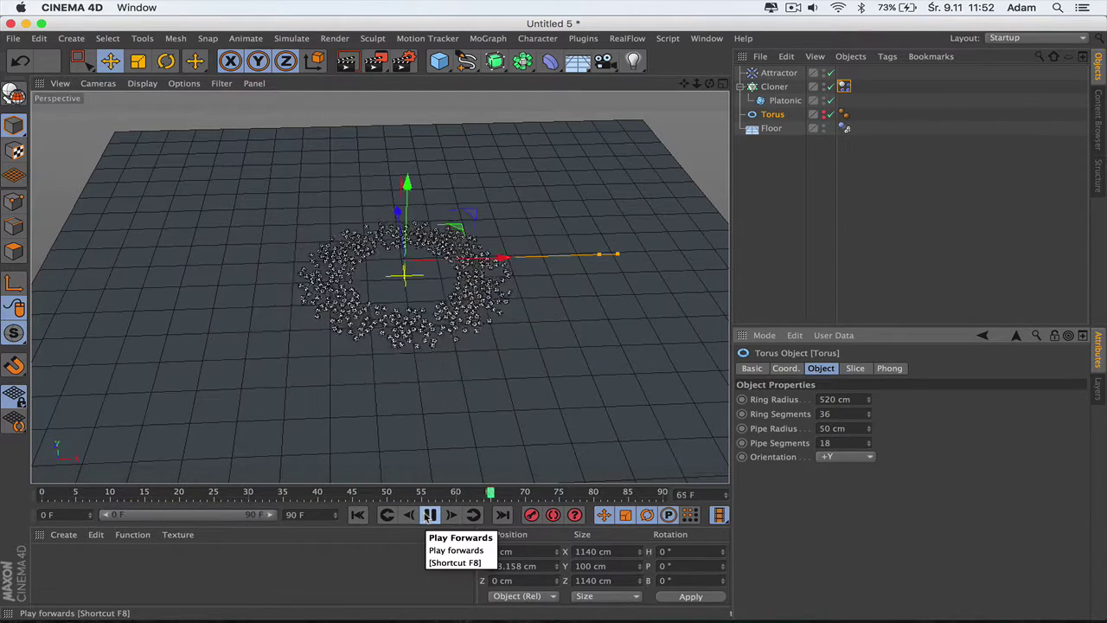
left_click(429, 515)
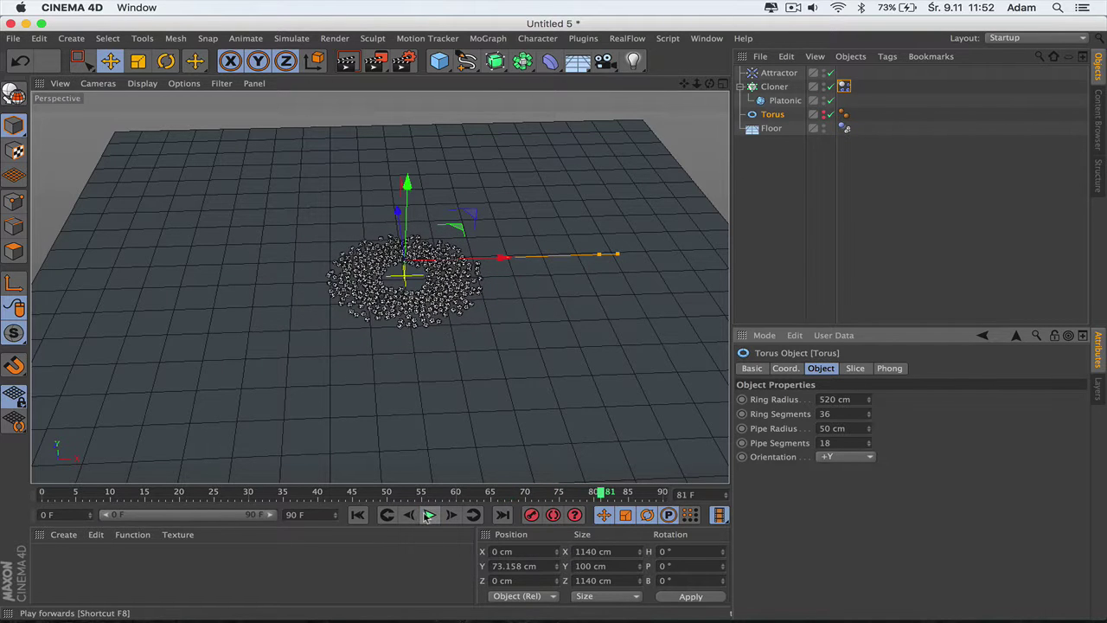
Extend the animation and preview range to 200 frames, replay, then rewind to the start.
left_click(320, 514)
key("Return")
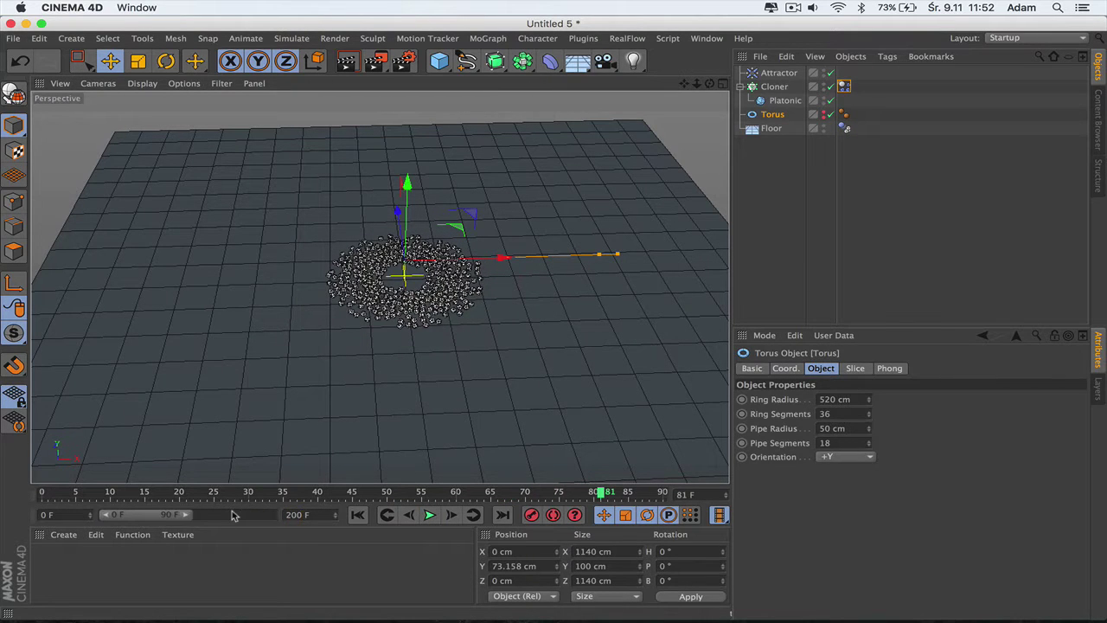
left_click_drag(190, 517, 373, 518)
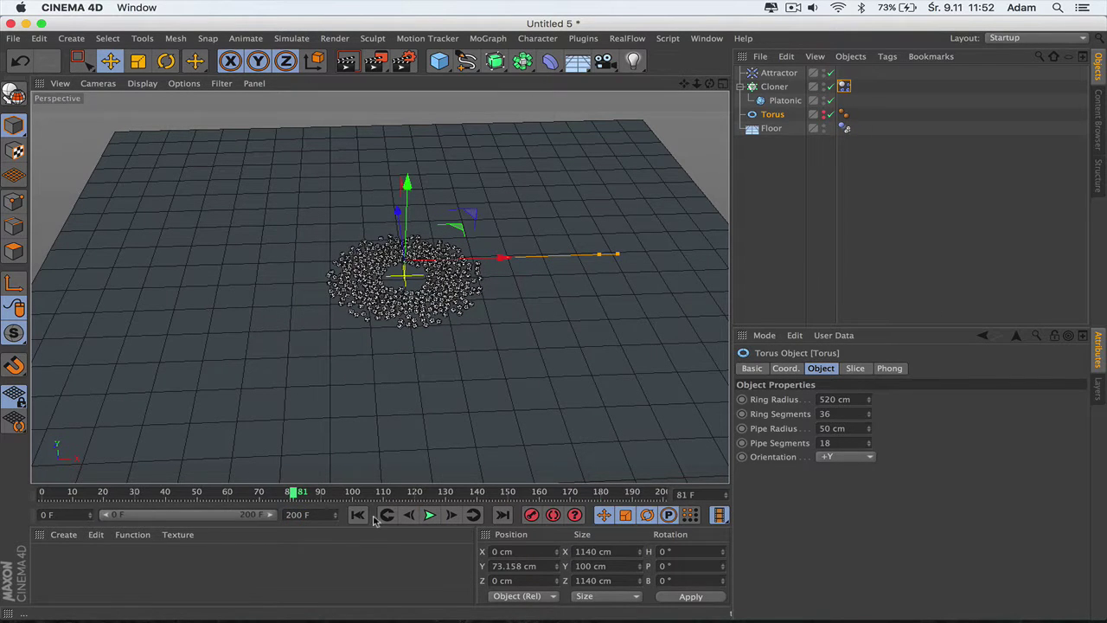
left_click(429, 515)
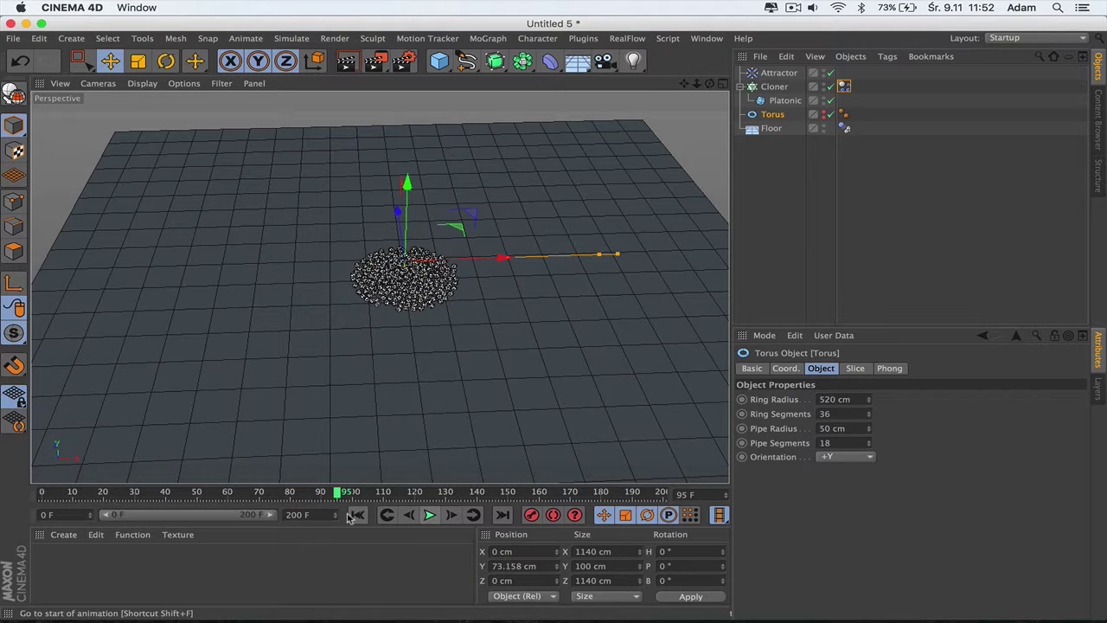
left_click_drag(696, 83, 726, 83)
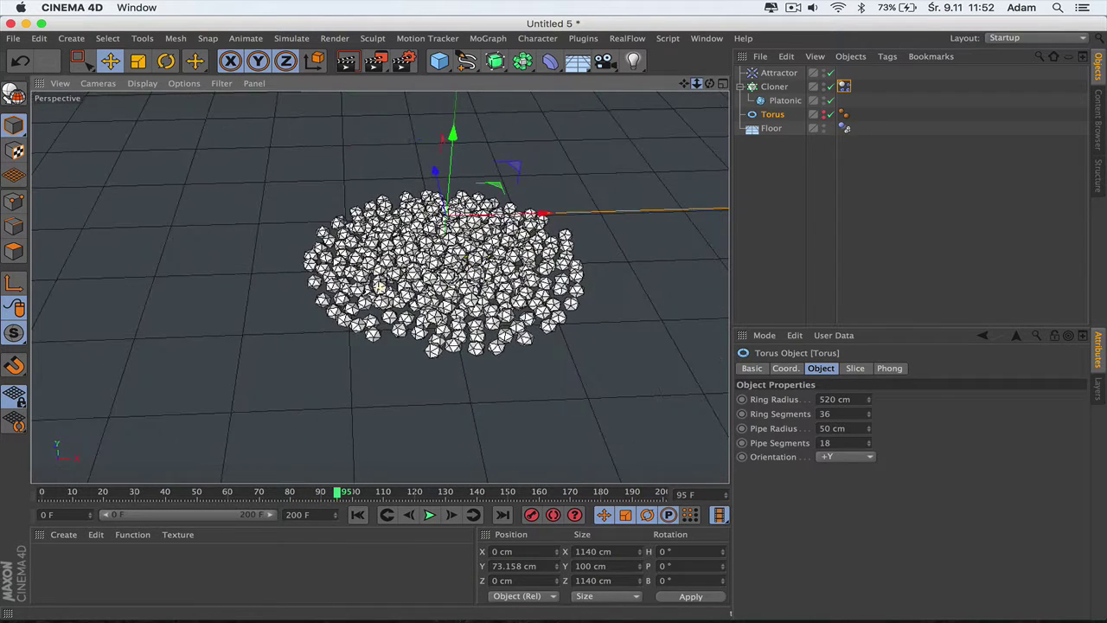
left_click(358, 515)
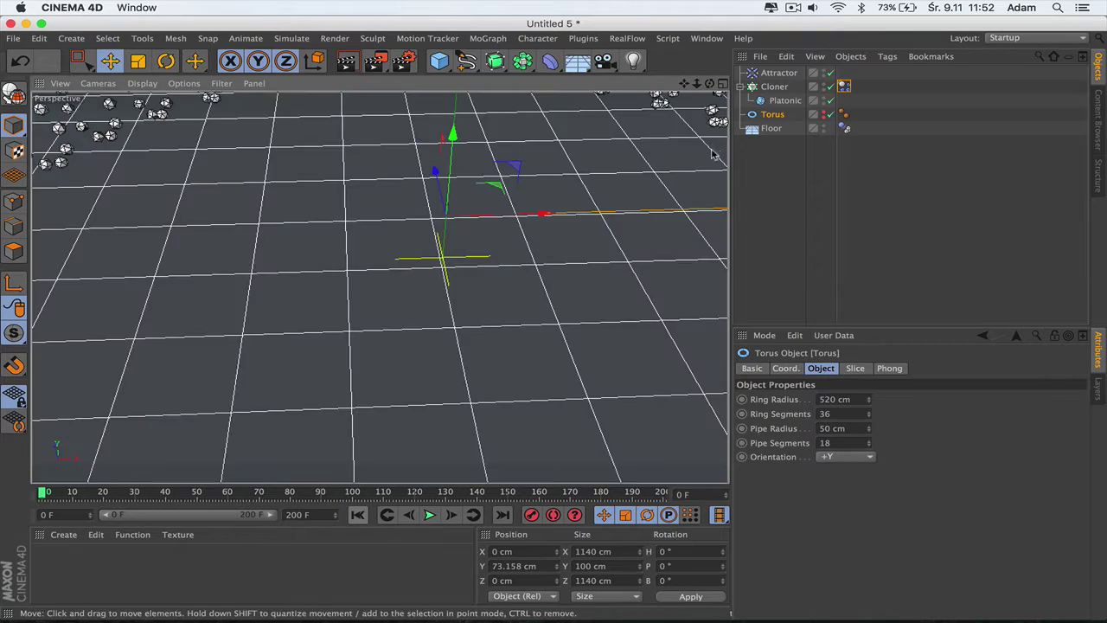
Switch to a maximized Top view and add a Text spline.
left_click(722, 84)
left_click(723, 84)
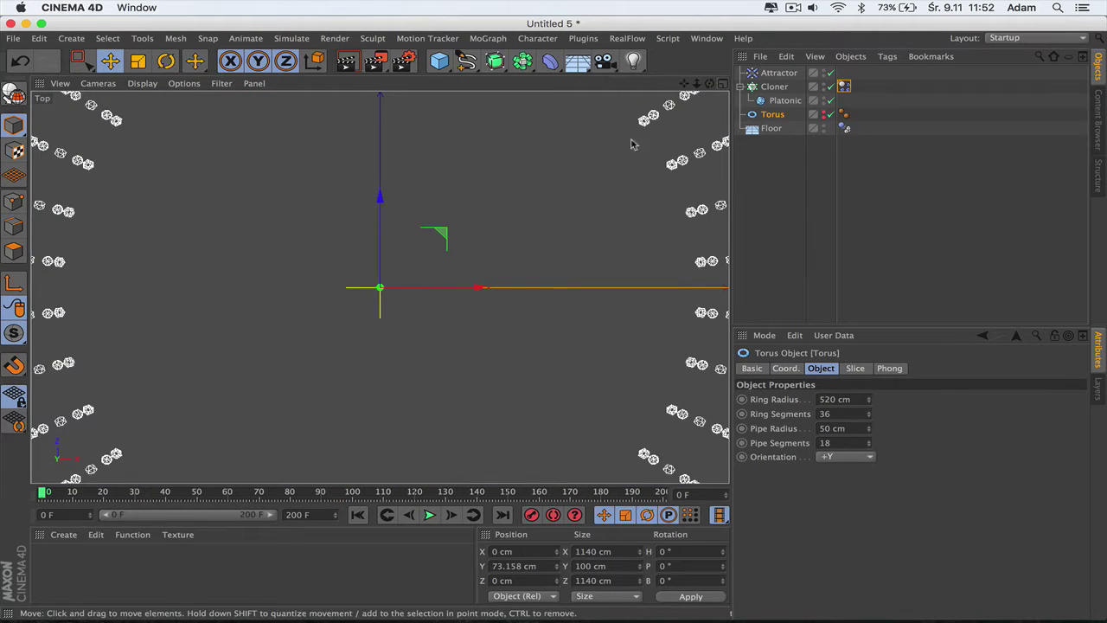
left_click_drag(697, 83, 675, 83)
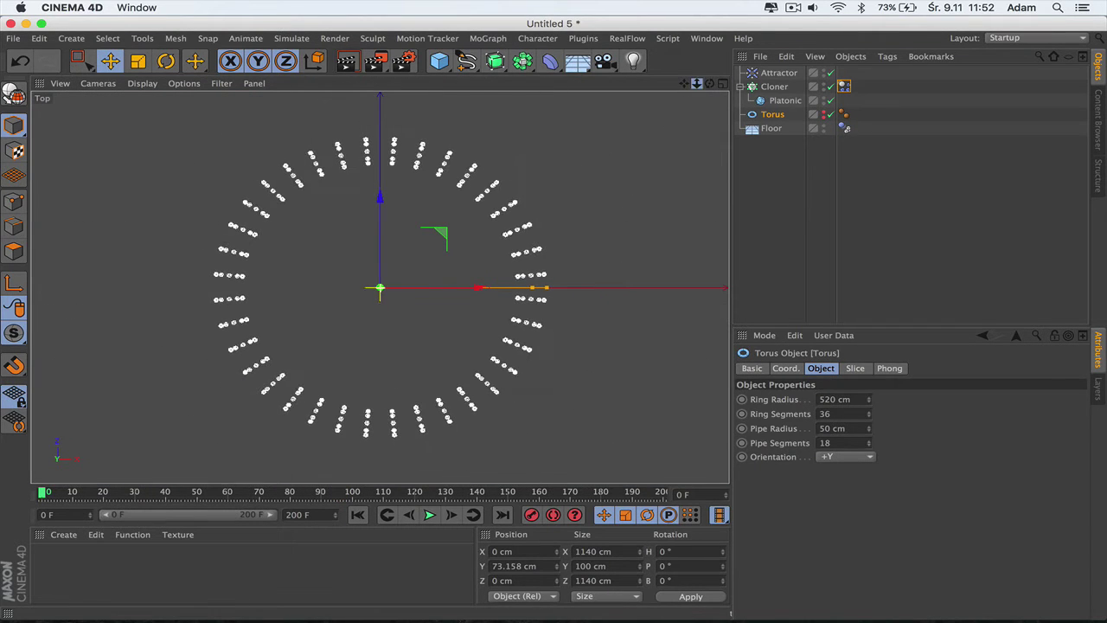
left_click(467, 65)
left_click(531, 179)
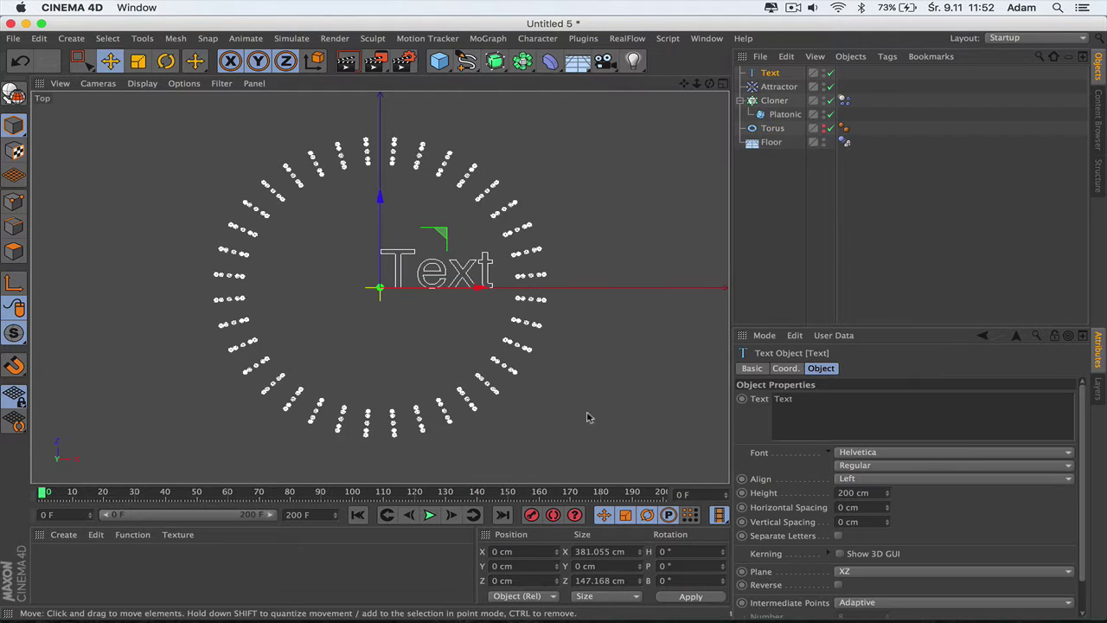
Make the text read 'X', align it Middle, and move it to about Z −74 cm.
double_click(811, 403)
type("X")
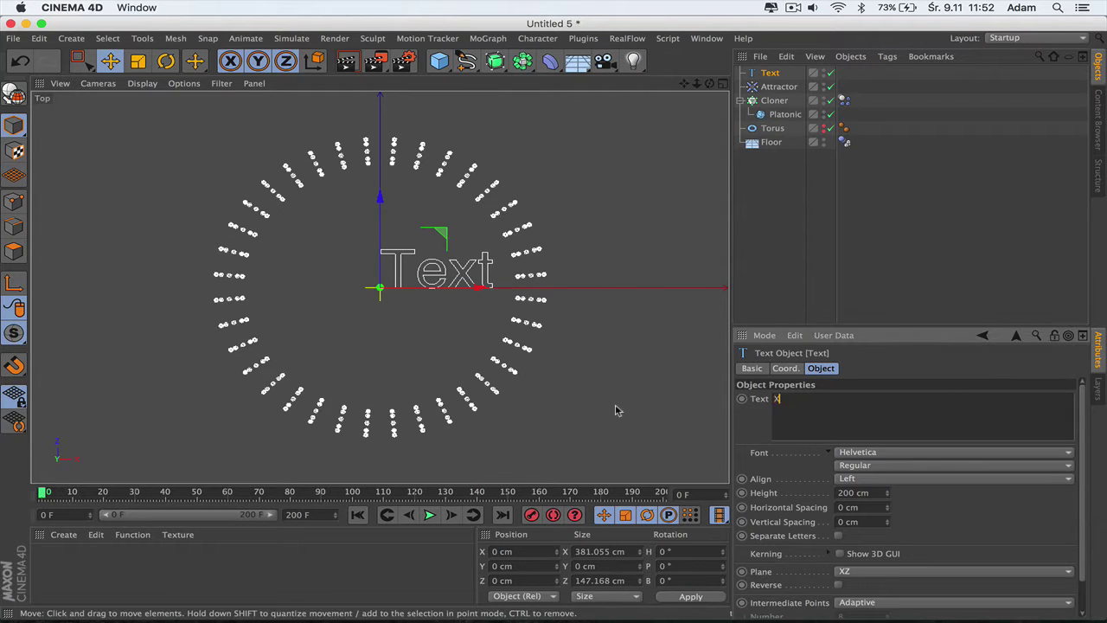
left_click(881, 478)
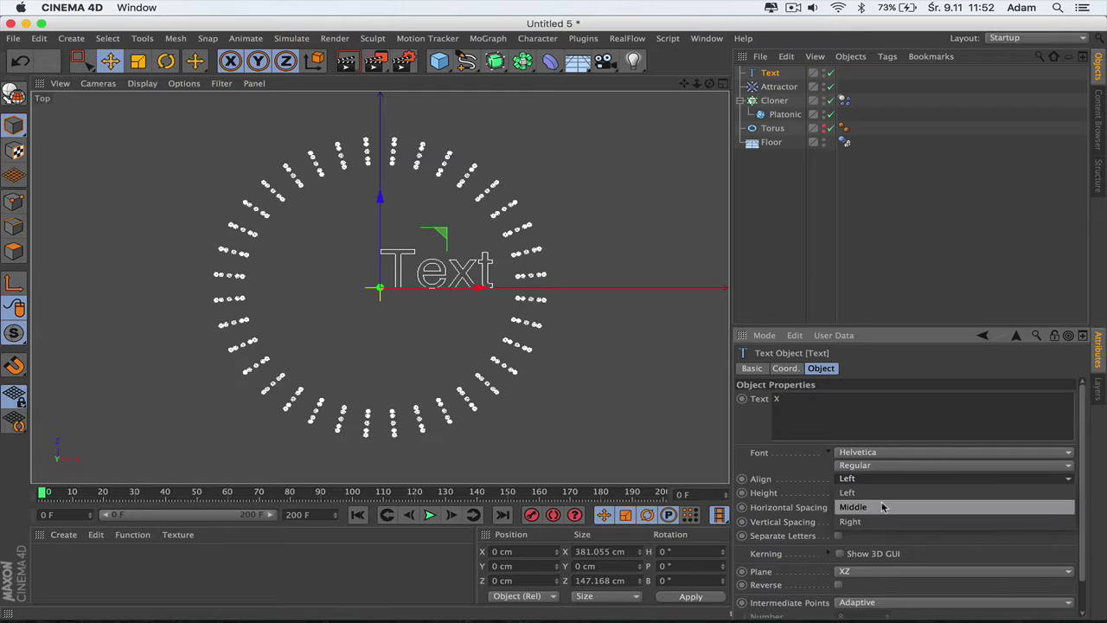
left_click(881, 506)
scroll(551, 323, "up", 2)
key("o")
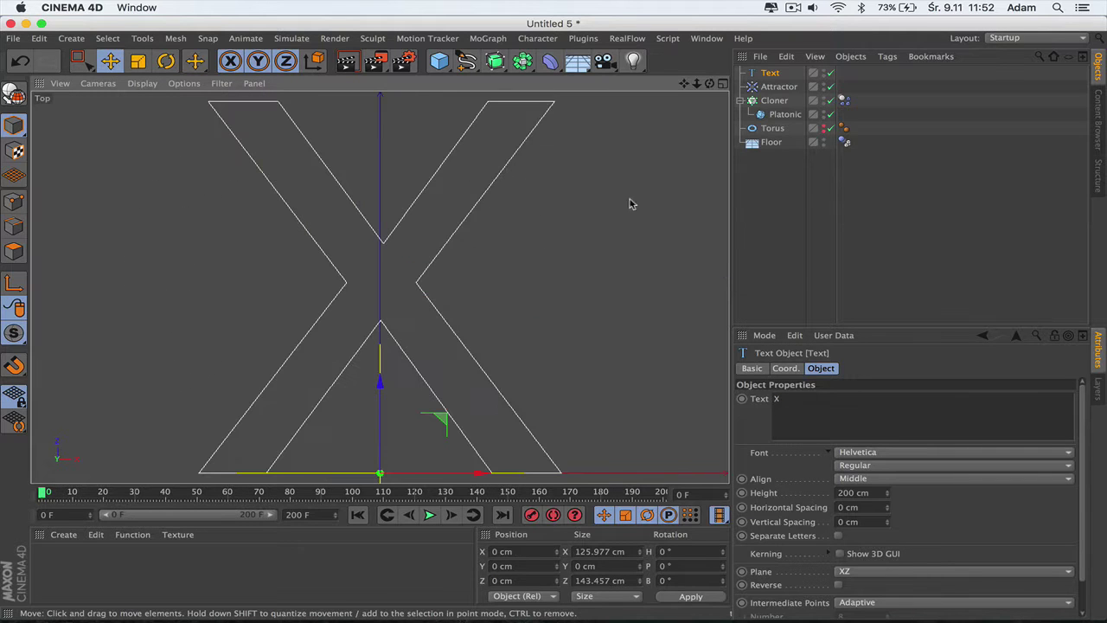
left_click_drag(697, 83, 445, 333)
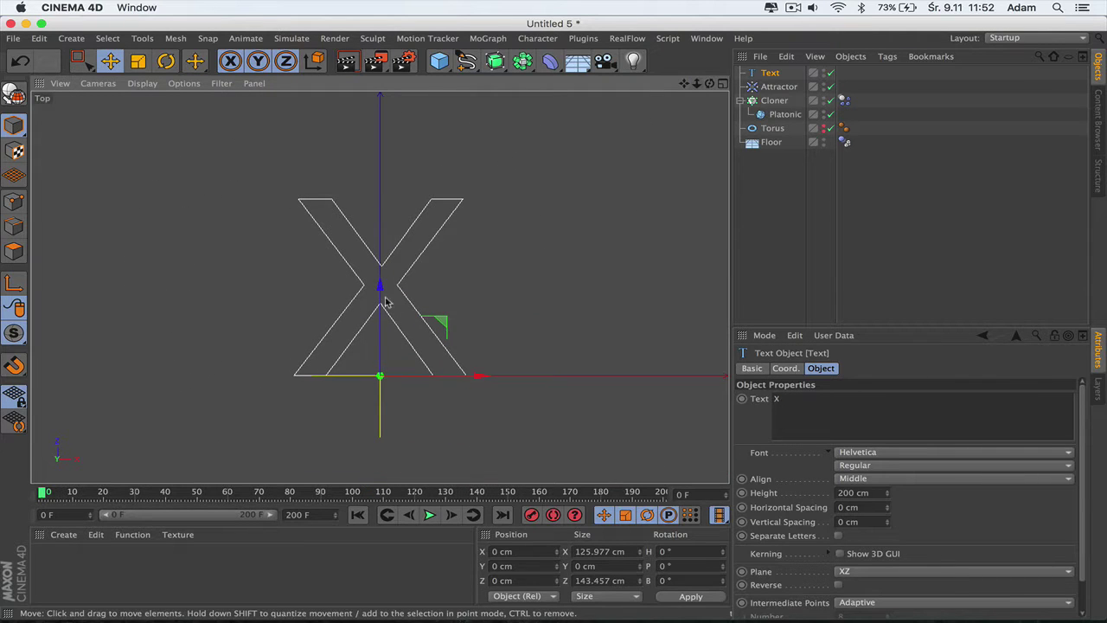
left_click_drag(381, 286, 378, 383)
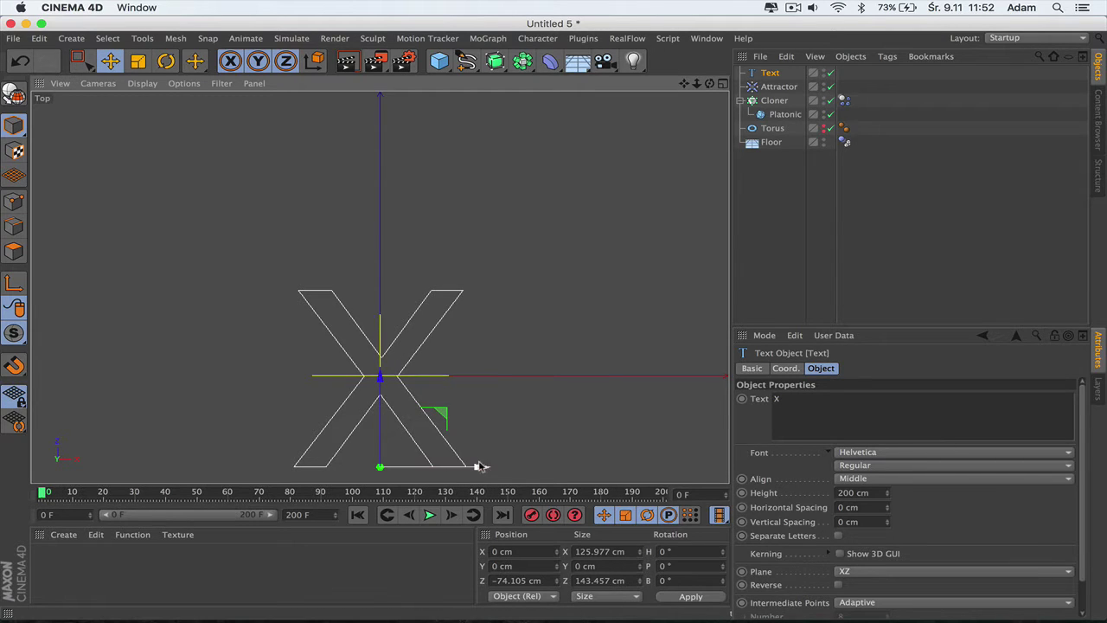
left_click_drag(483, 468, 483, 468)
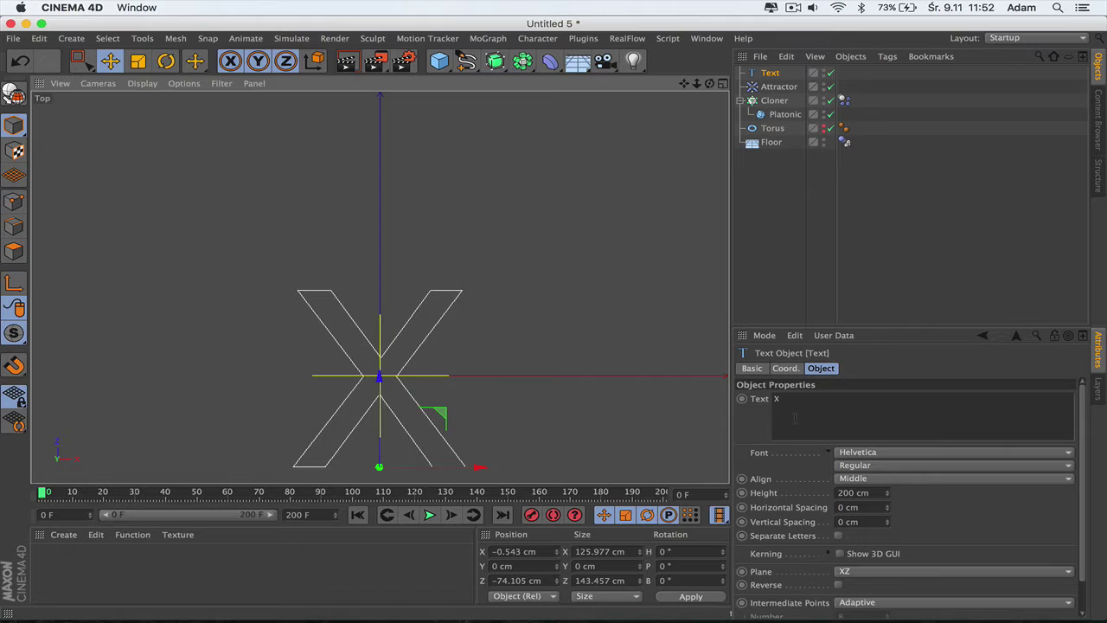
Step through the font list and set the X text's font to Arial Black.
left_click(866, 454)
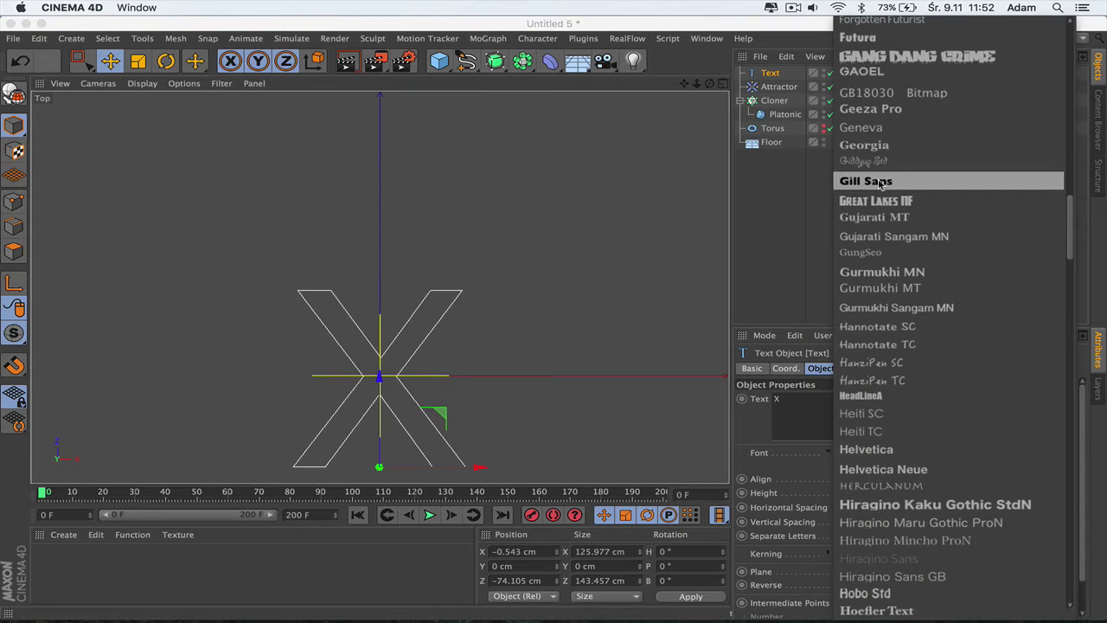
scroll(865, 112, "up", 10)
left_click(882, 279)
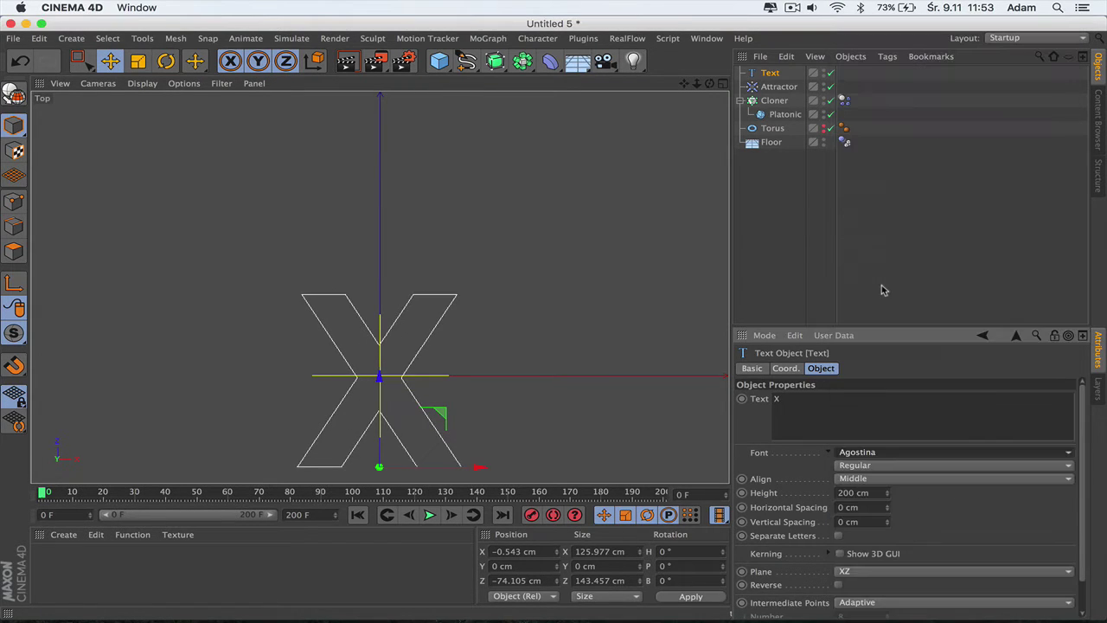
key("Down")
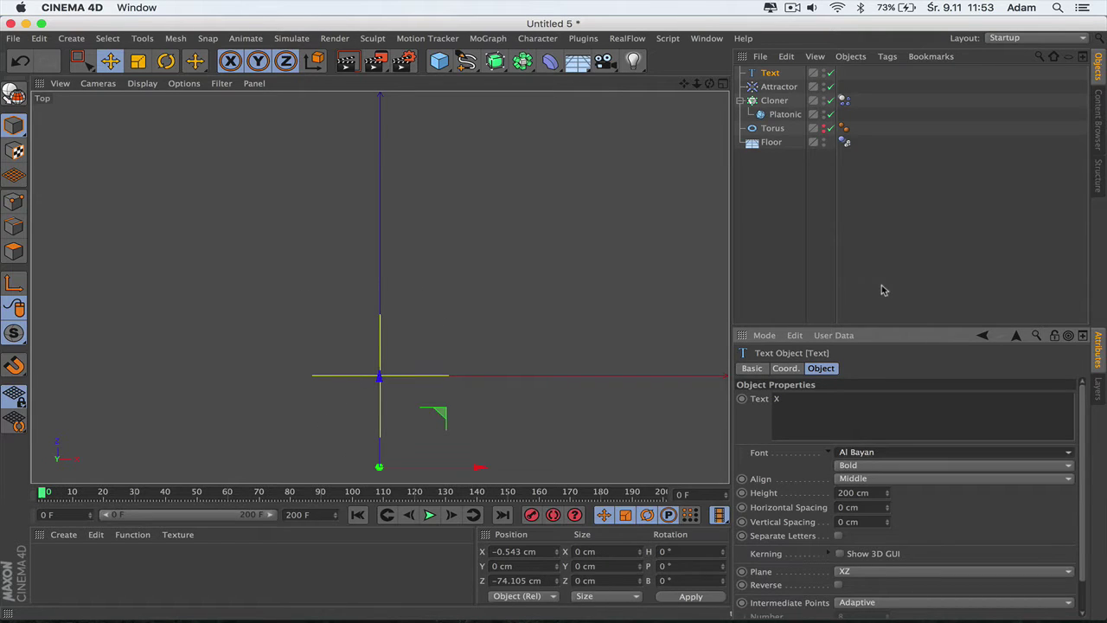
key("Up")
key("Down")
key("Down")
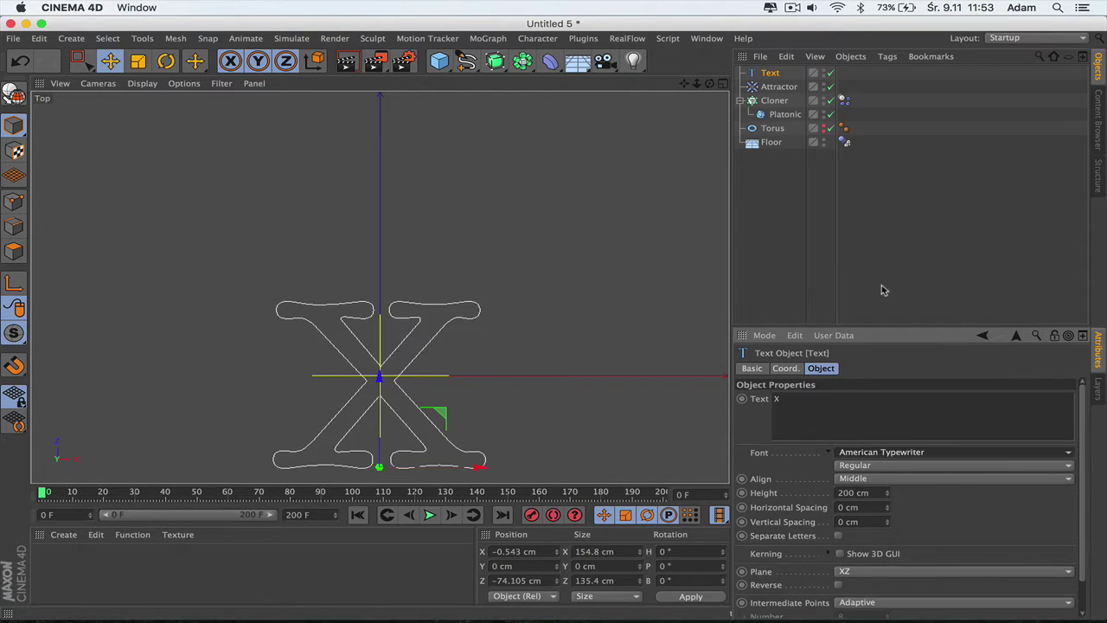
key("Down")
key("Down")
key("Down")
key("Down")
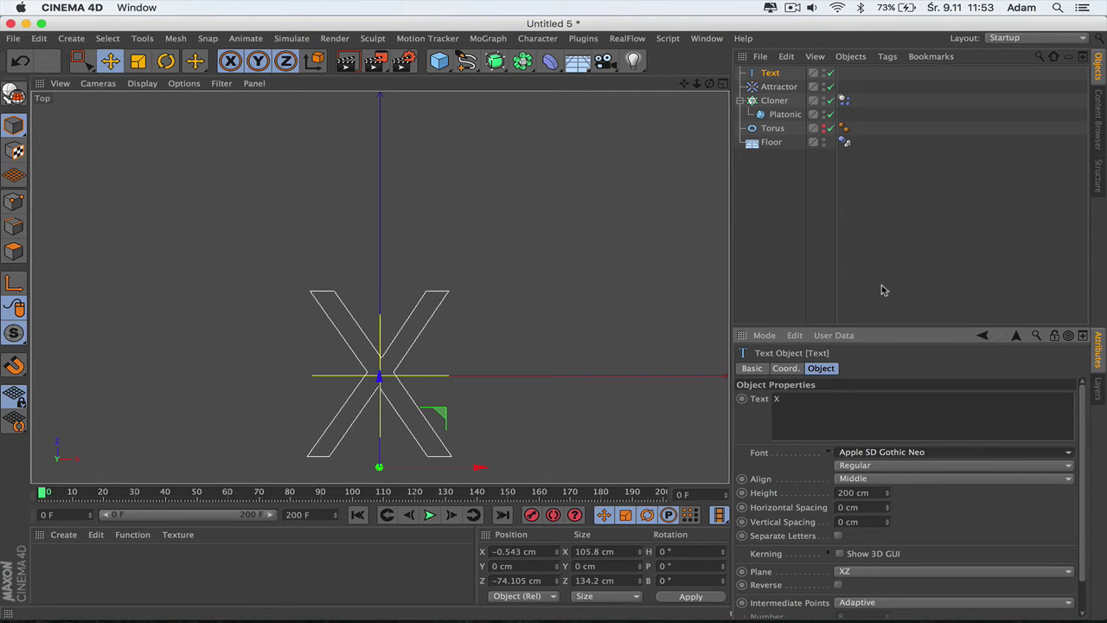
key("Down")
key("Down")
key("Down")
key("Down")
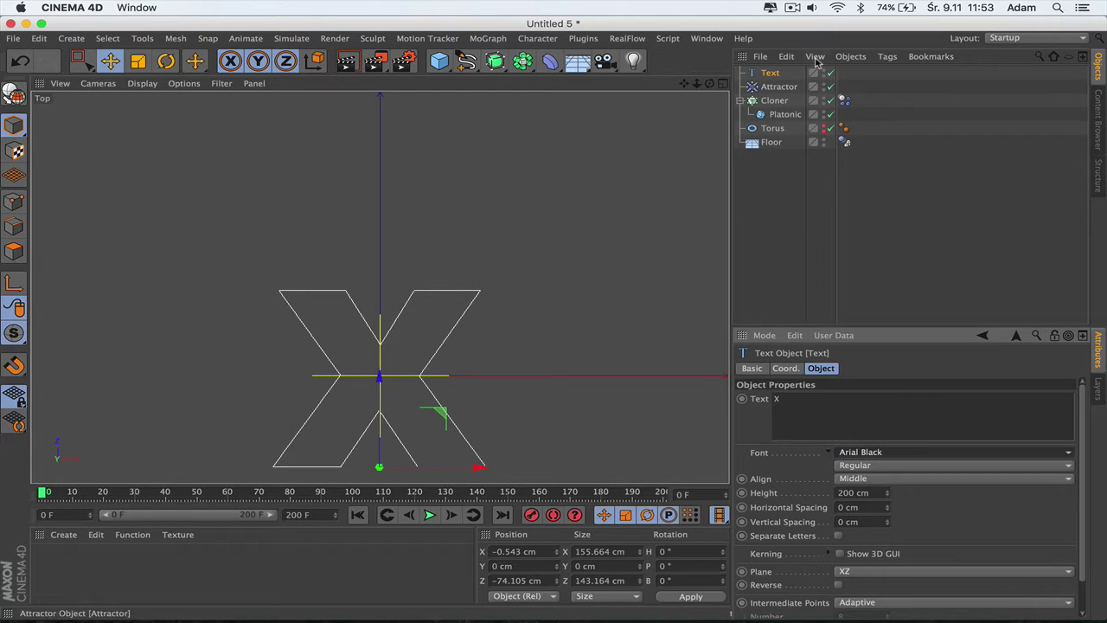
Switch from the four-view layout to a maximized Perspective view.
left_click(723, 83)
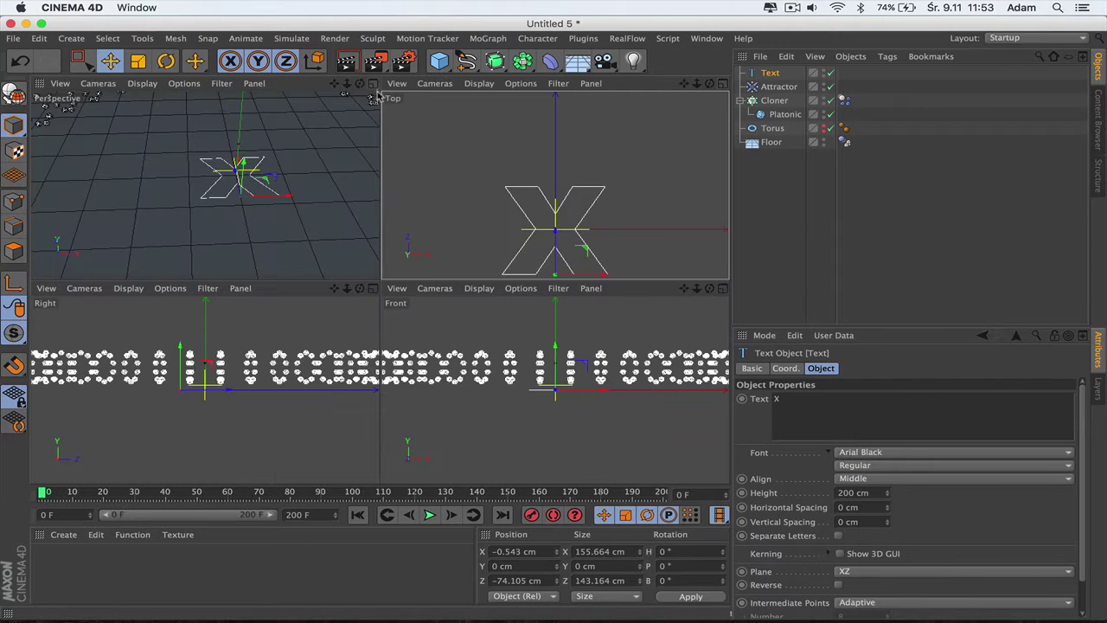
left_click(378, 85)
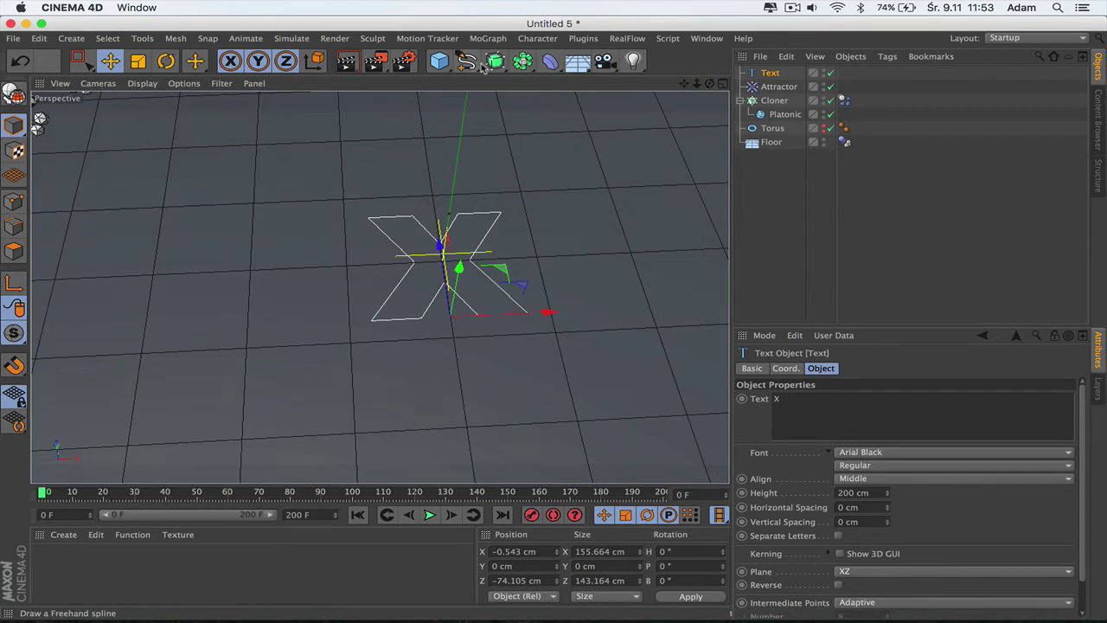
left_click(493, 62)
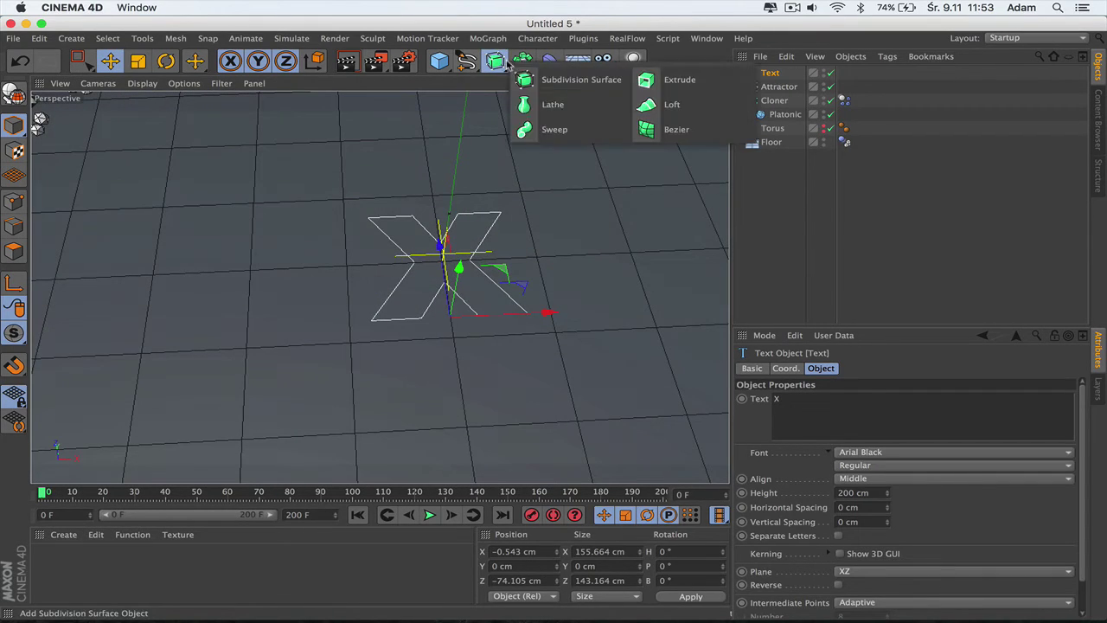
Sweep the X text with a Rectangle profile 0 cm wide and 200 cm high.
left_click(568, 131)
mouse_move(494, 60)
left_mouse_down()
mouse_move(468, 67)
mouse_move(610, 145)
left_mouse_up()
mouse_move(772, 100)
left_mouse_down()
mouse_move(775, 90)
mouse_move(767, 95)
left_mouse_up()
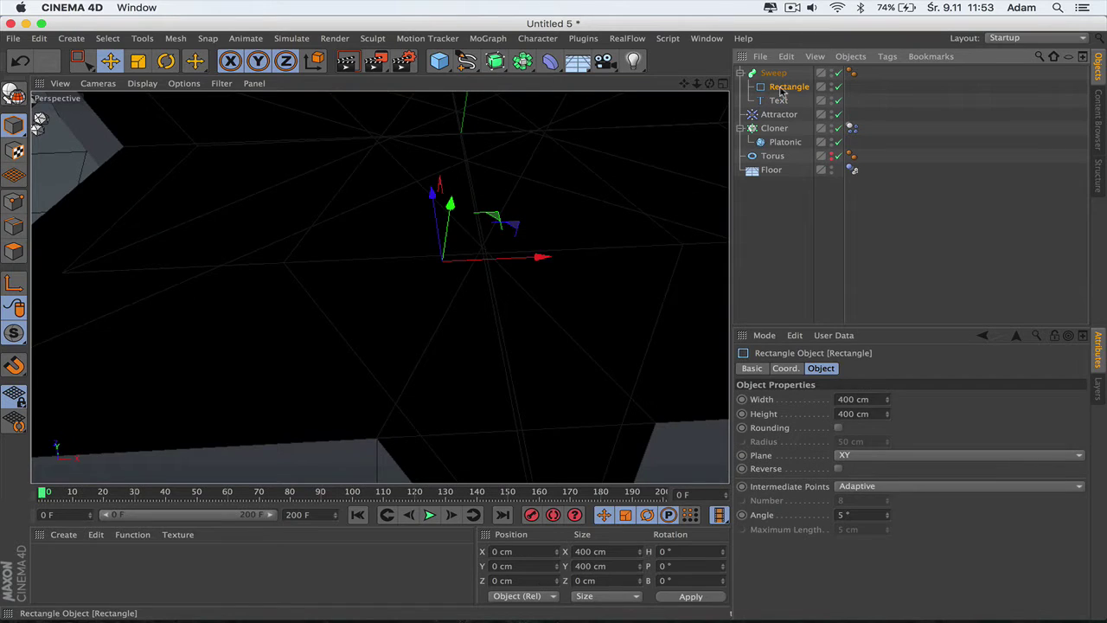
type("0")
key("Return")
type("2")
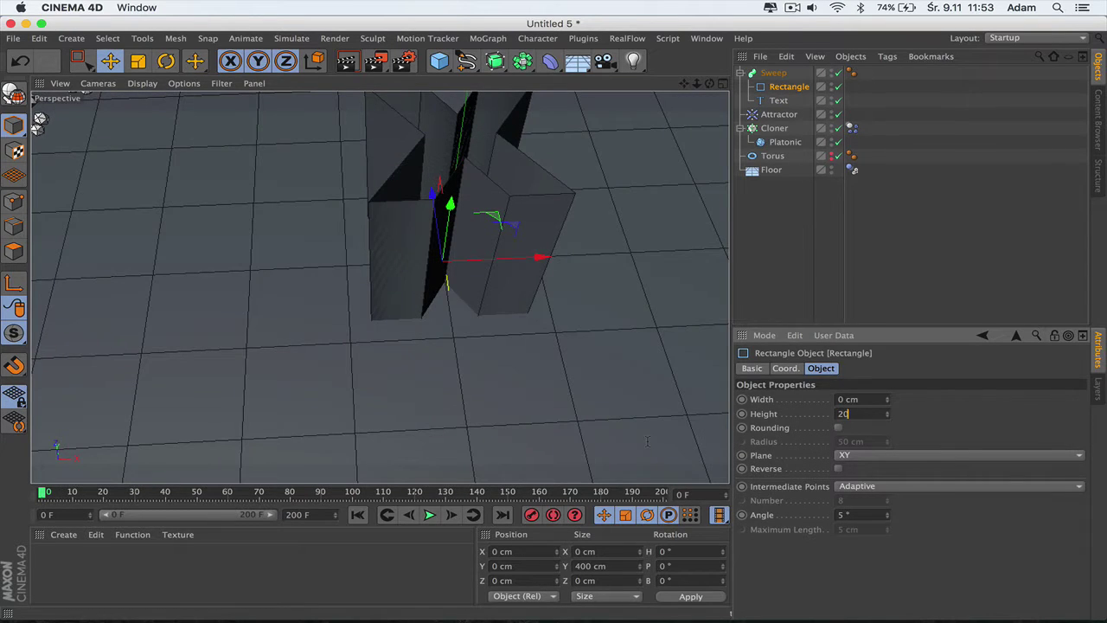
type("0")
key("Return")
Raise the Sweep along Y so the X walls sit on the floor.
left_click(723, 83)
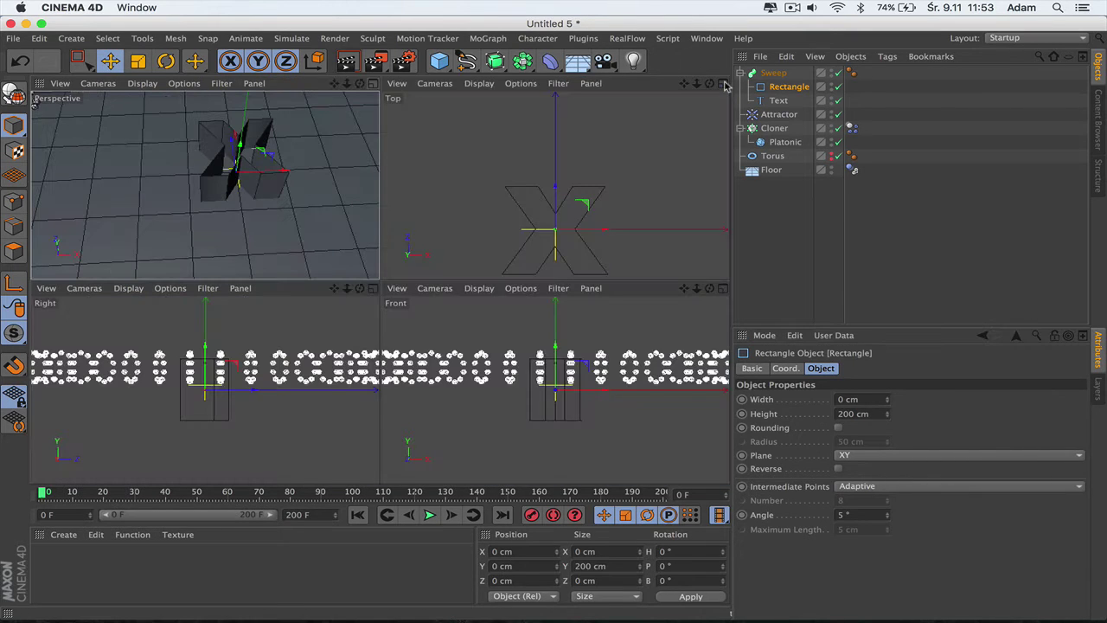
left_click(773, 72)
left_click_drag(554, 347, 554, 320)
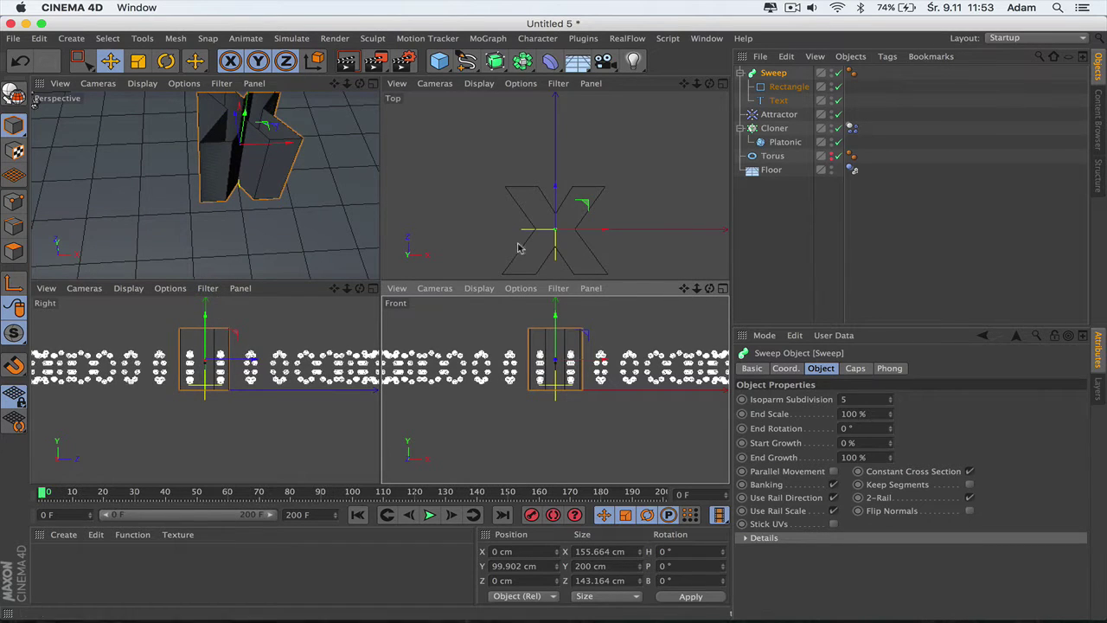
key("F1")
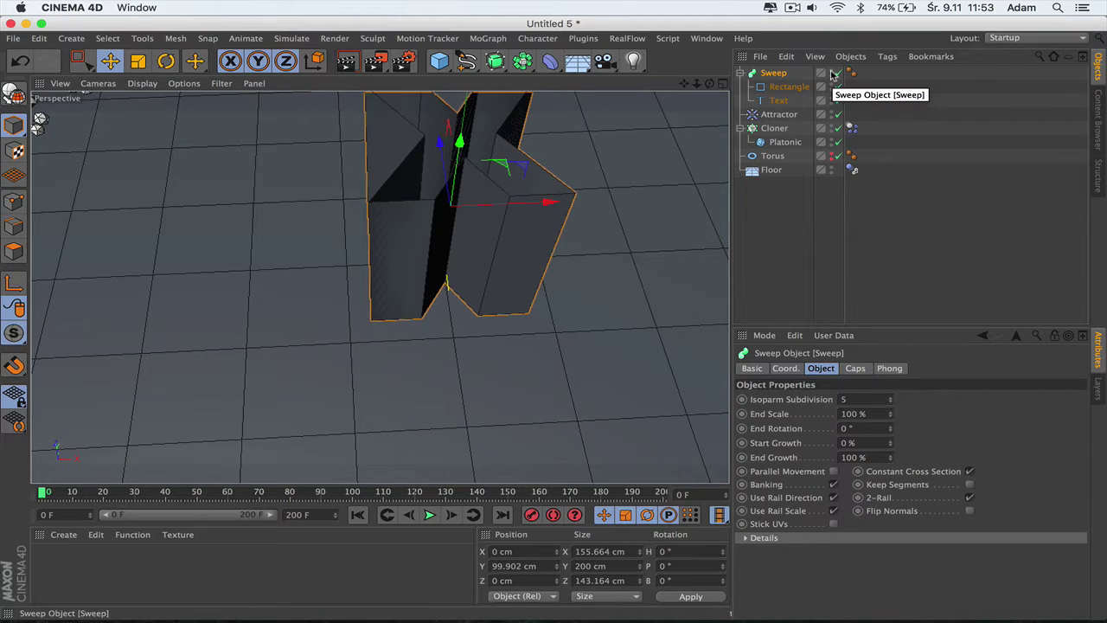
Hide the Sweep in the editor and give it a Collider Body tag with Static Mesh shape.
left_click(832, 72)
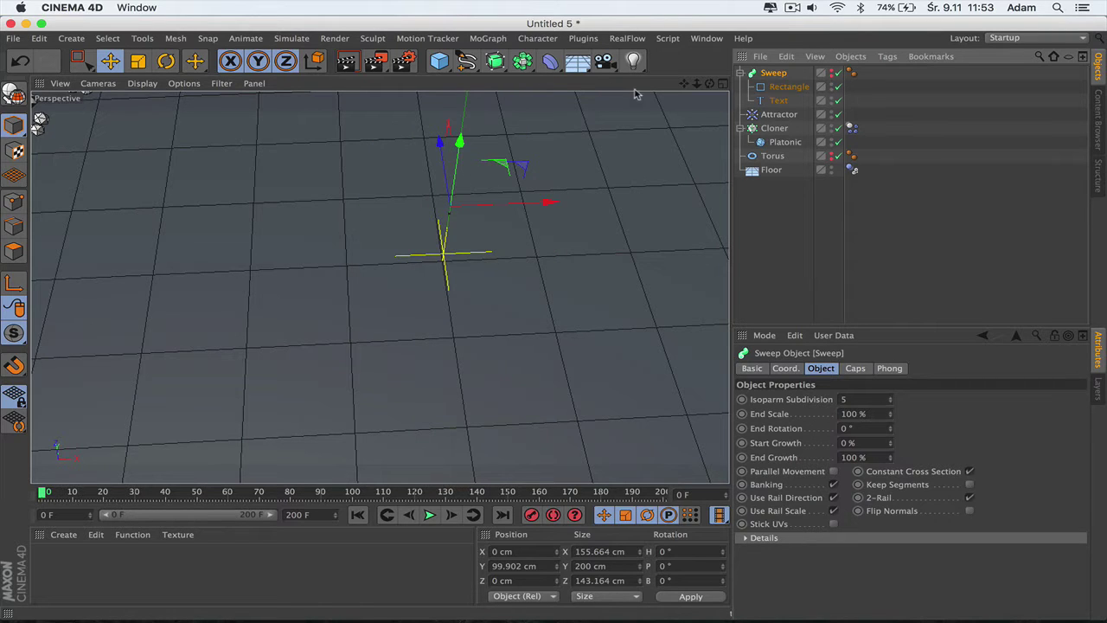
left_click_drag(685, 84, 381, 289)
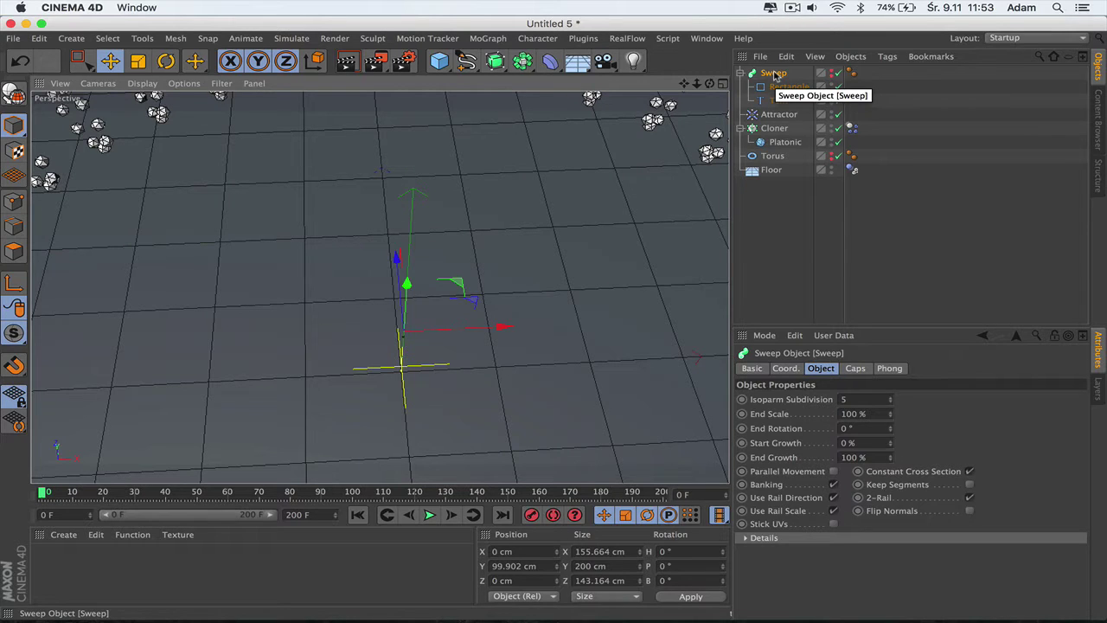
right_click(775, 76)
mouse_move(827, 189)
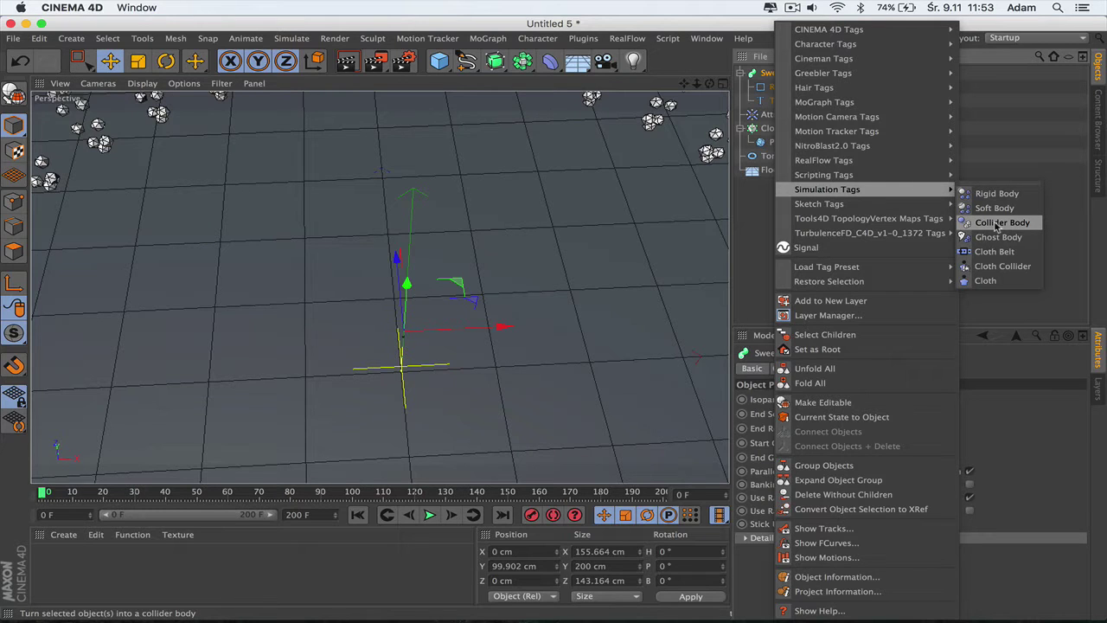
left_click(1011, 227)
left_click(881, 504)
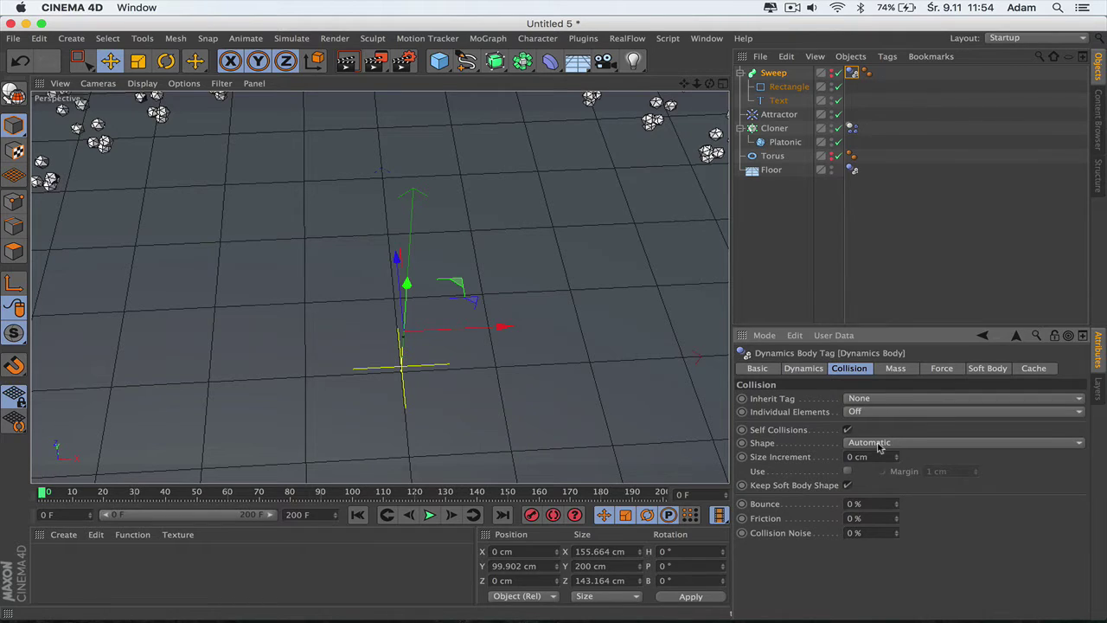
left_click(879, 443)
left_click(873, 397)
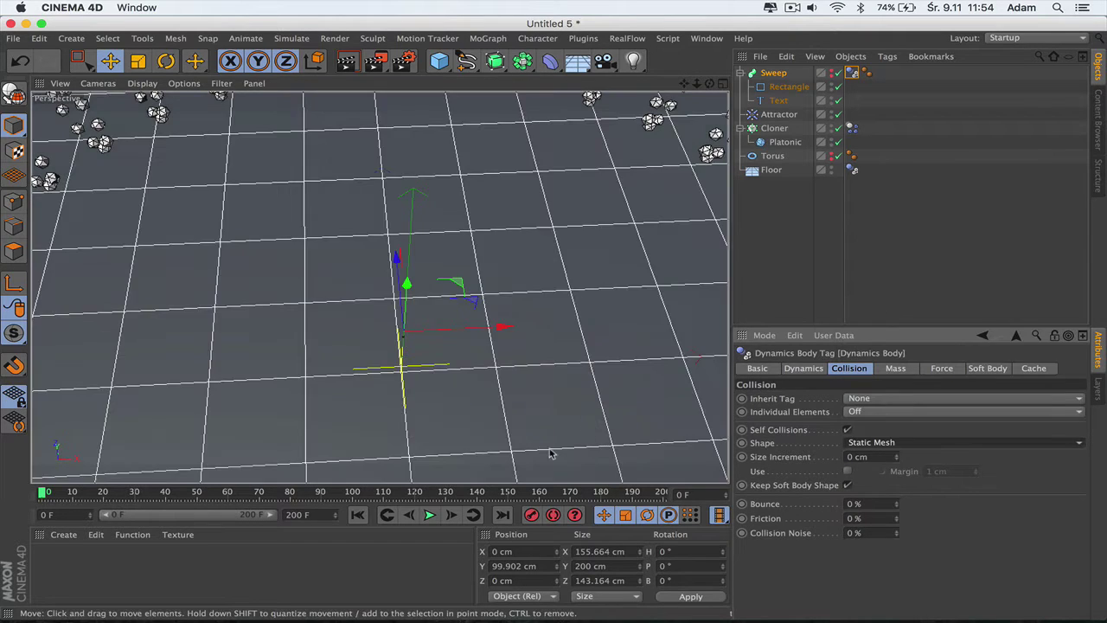
left_click(429, 515)
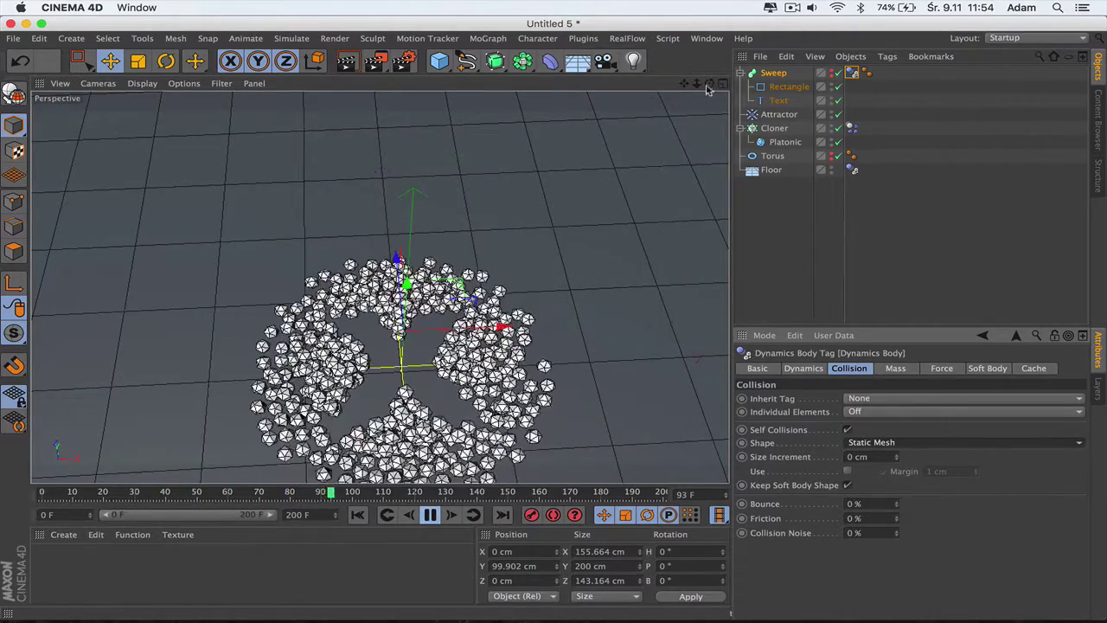
Pause the simulation at frame 102 while orbiting, then show the project's Dynamics settings.
left_click_drag(710, 83, 705, 121)
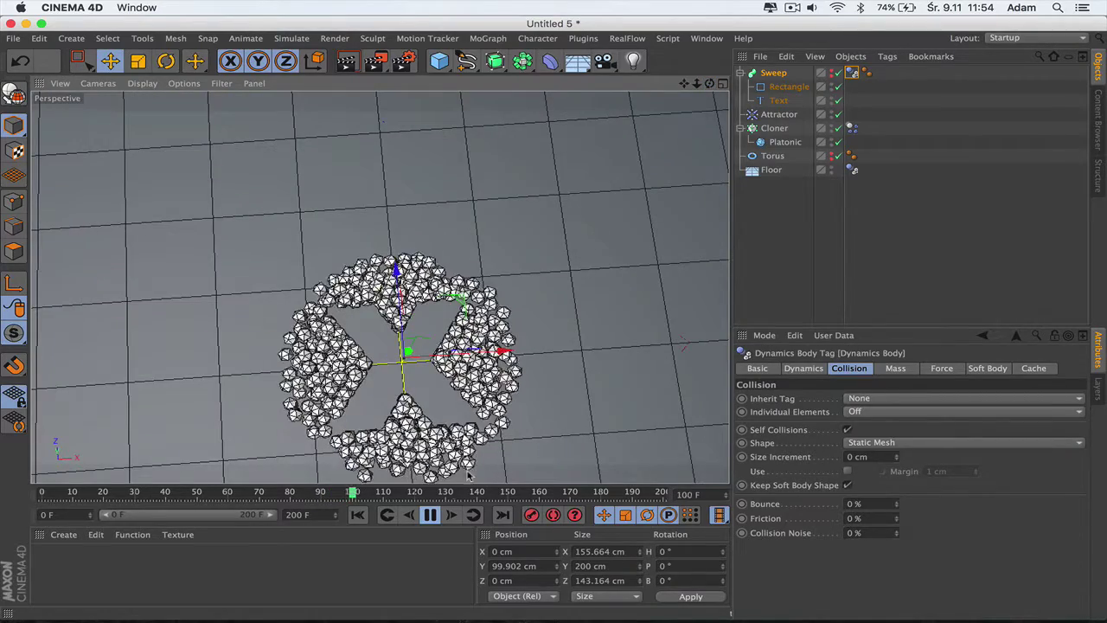
left_click(430, 515)
mouse_move(709, 83)
left_mouse_down()
mouse_move(709, 52)
mouse_move(727, 112)
mouse_move(711, 88)
left_mouse_up()
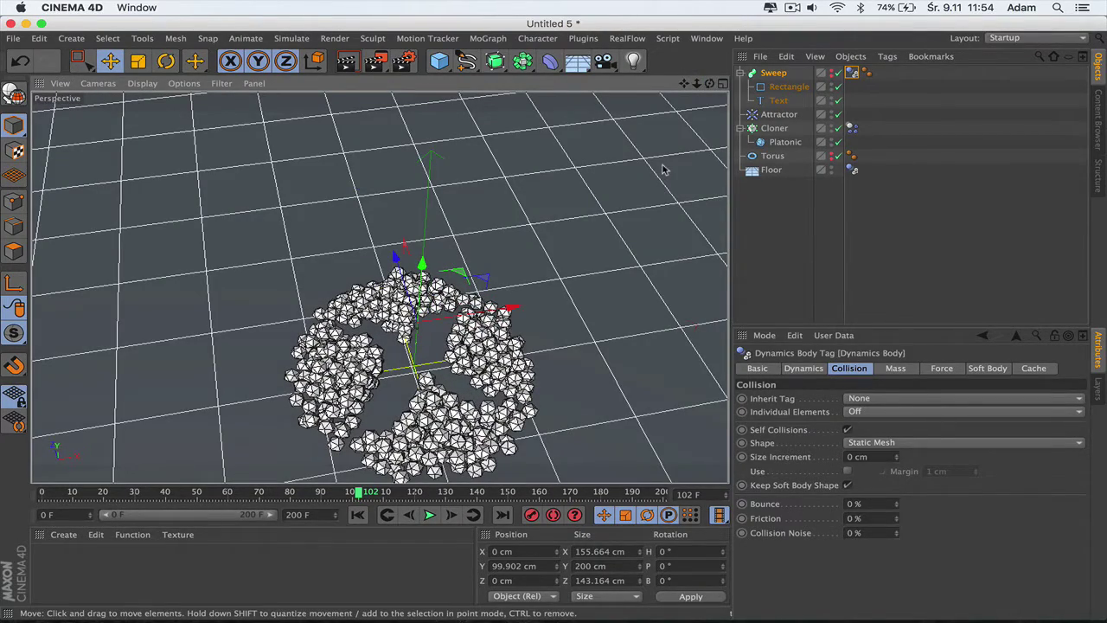
key("ctrl+d")
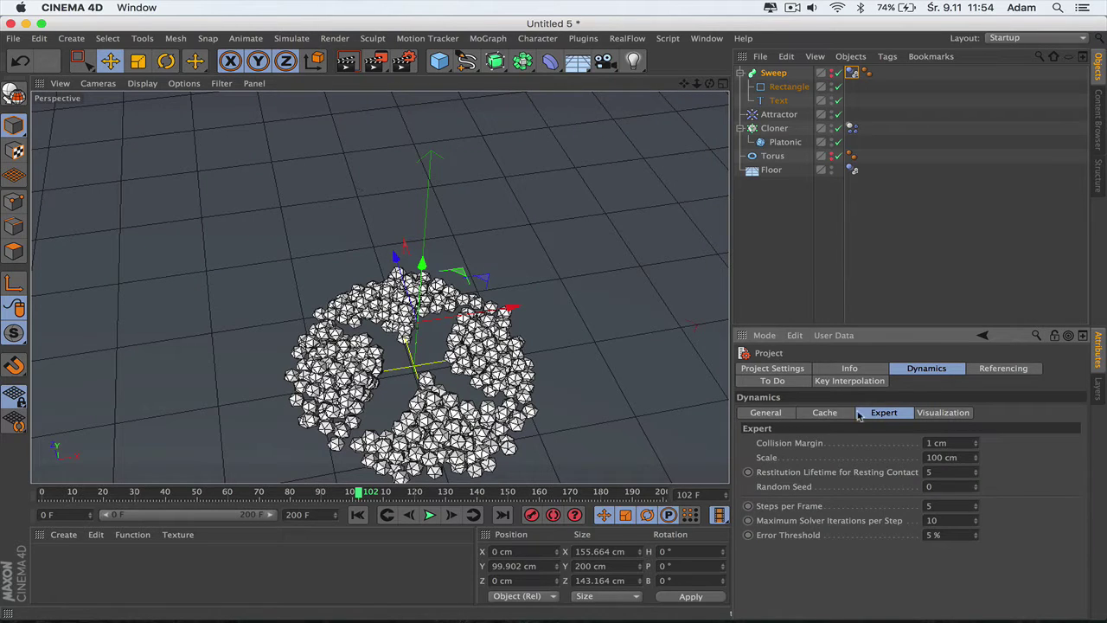
Show the Dynamics Cache tab, rerun the simulation to frame 101, and render the view.
left_click(838, 413)
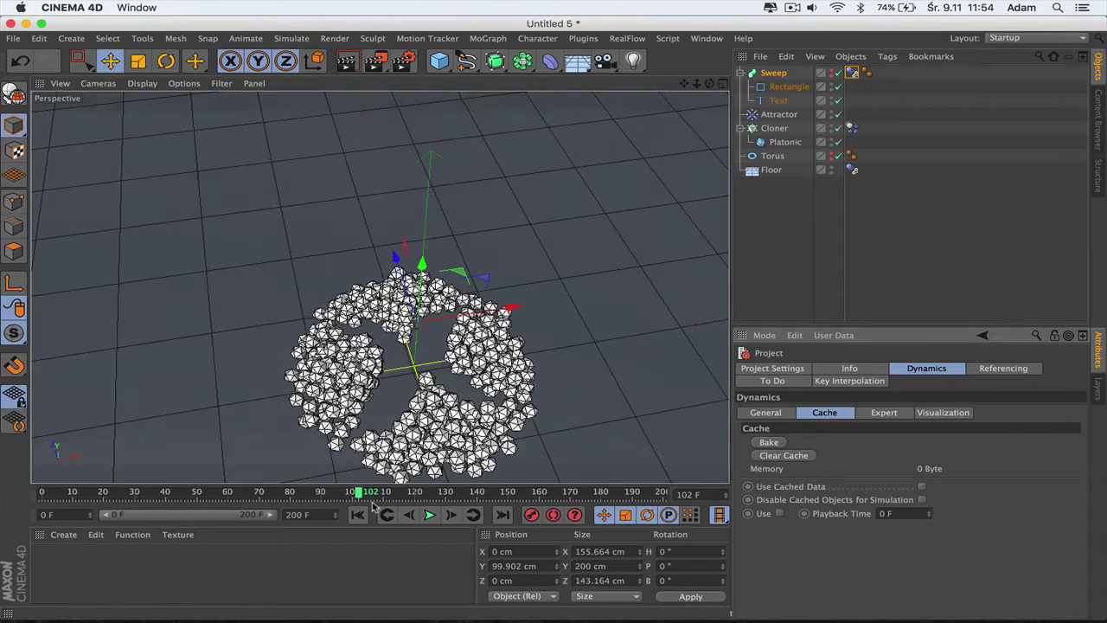
mouse_move(706, 84)
left_mouse_down()
mouse_move(707, 121)
mouse_move(710, 95)
left_mouse_up()
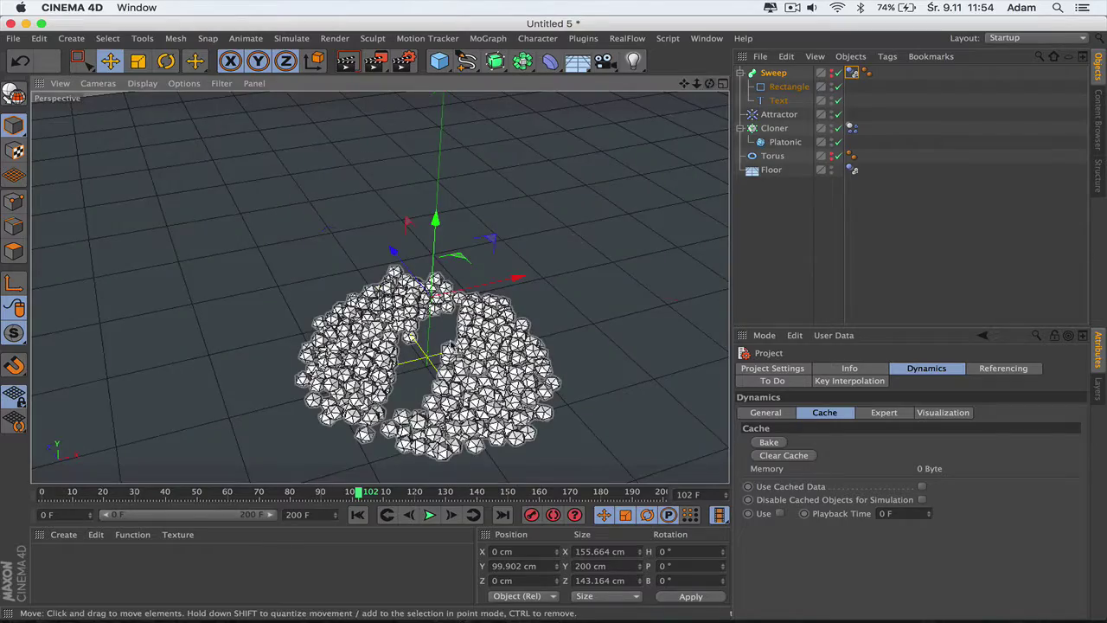
left_click(357, 514)
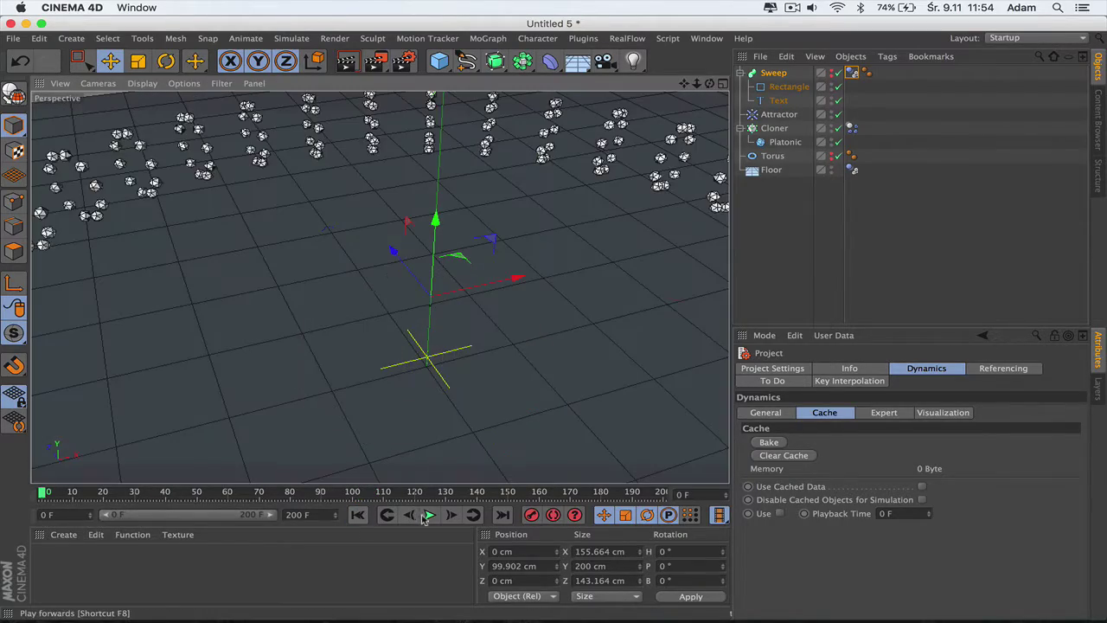
left_click(430, 515)
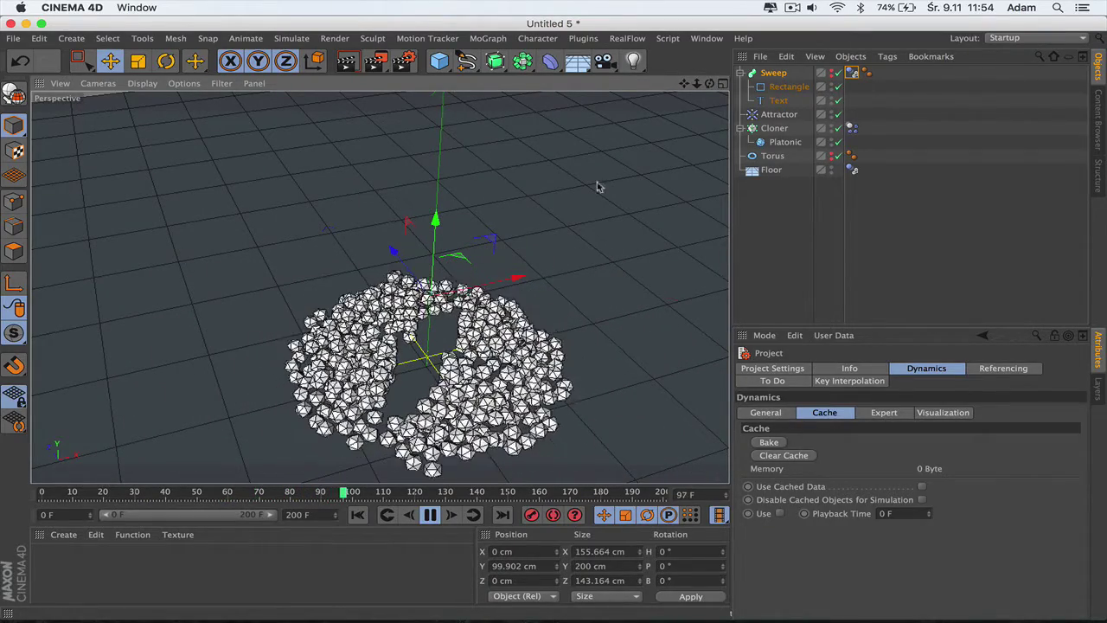
left_click(430, 514)
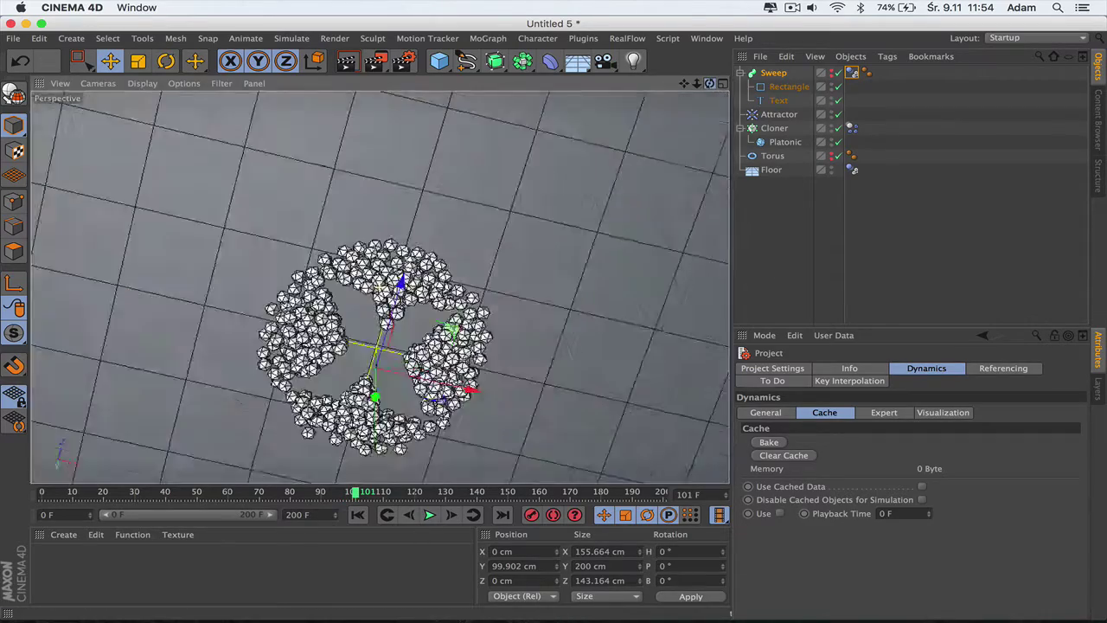
mouse_move(710, 83)
left_mouse_down()
mouse_move(709, 139)
mouse_move(707, 89)
left_mouse_up()
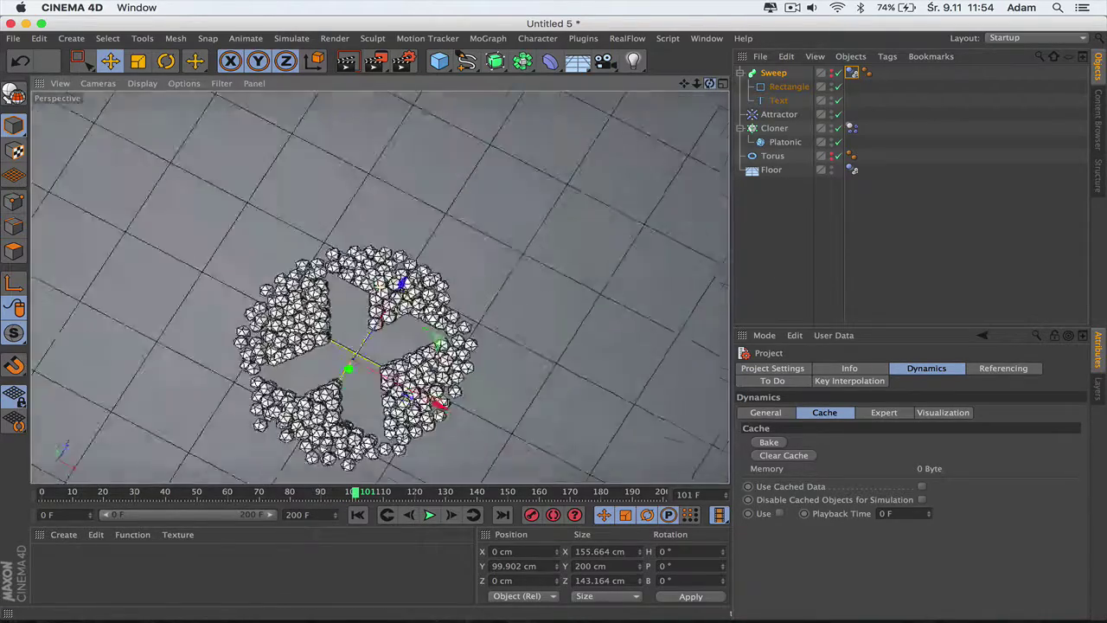
left_click(346, 61)
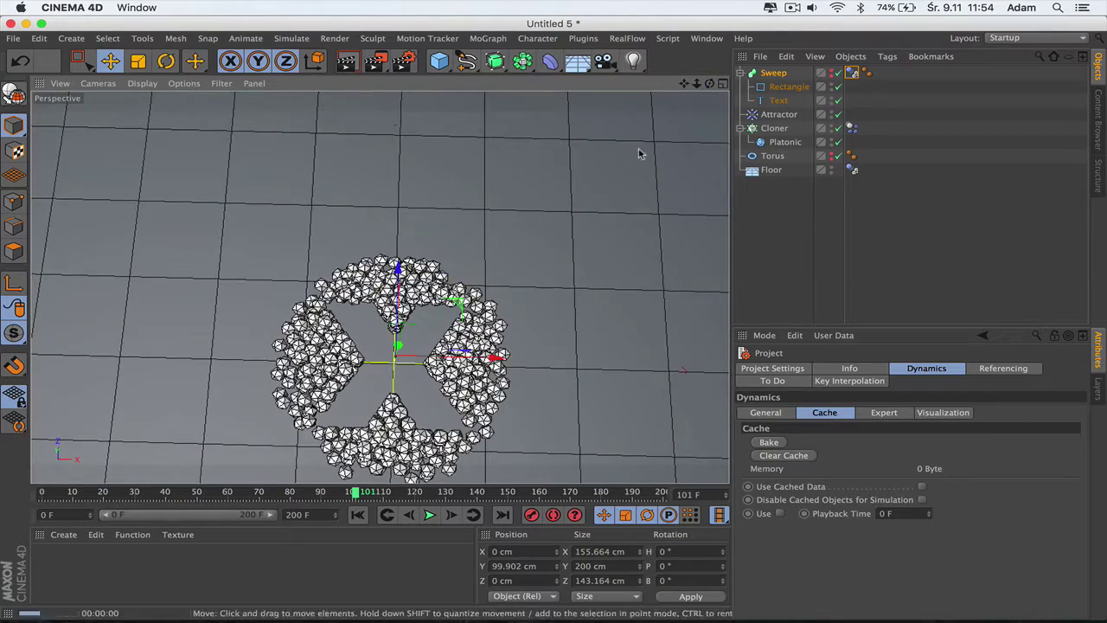
left_click_drag(716, 82, 715, 122)
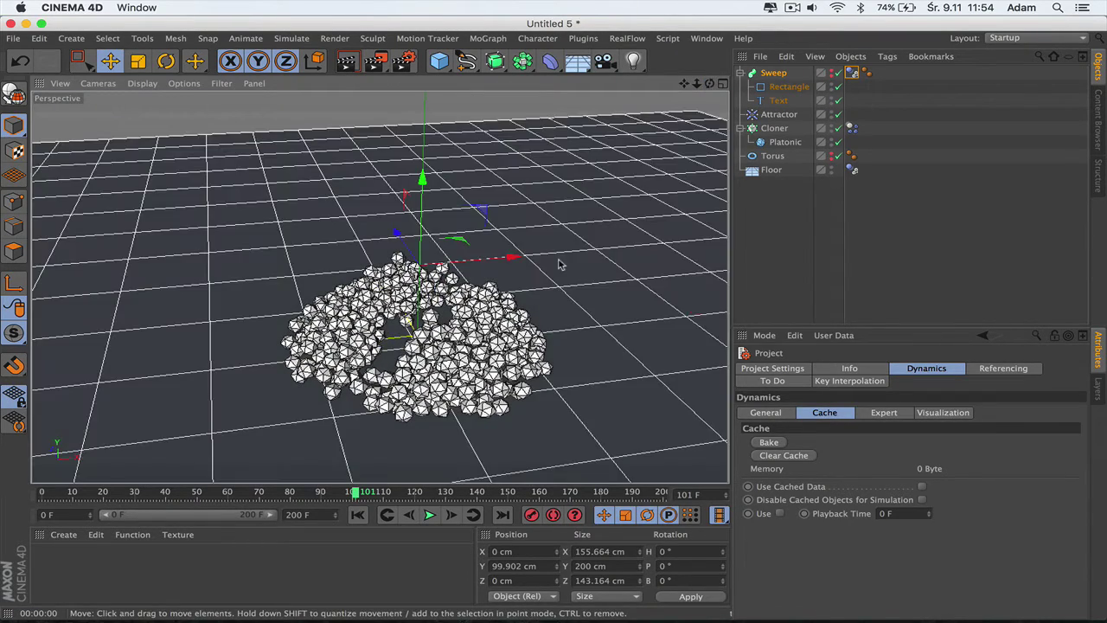
Rewind to frame 0 and add a Plane from the Top view.
left_click(357, 516)
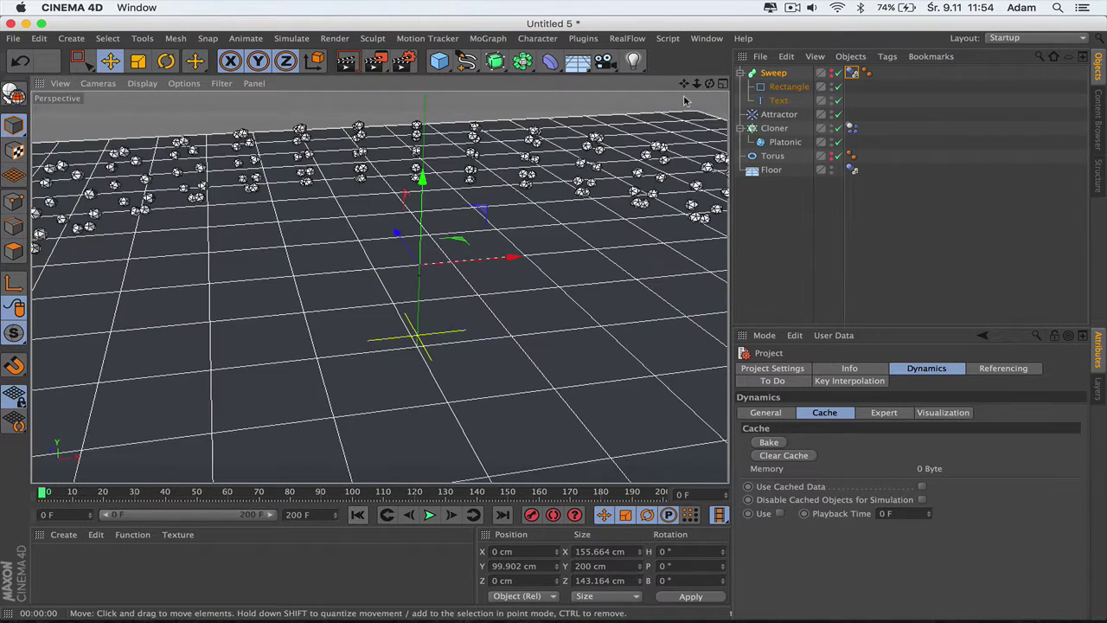
left_click(724, 83)
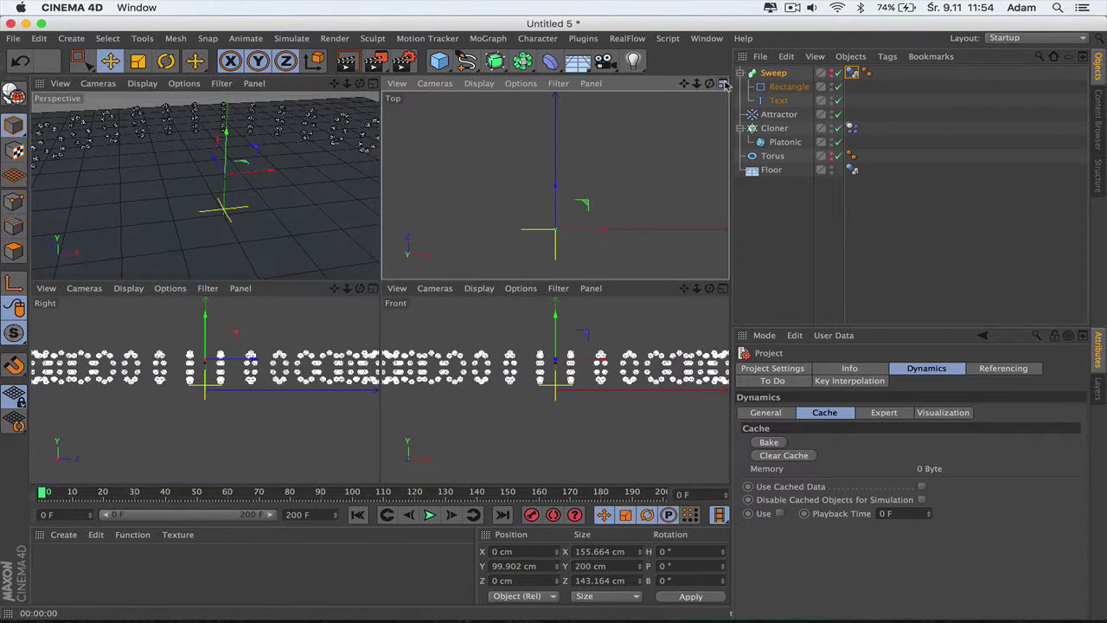
left_click(724, 83)
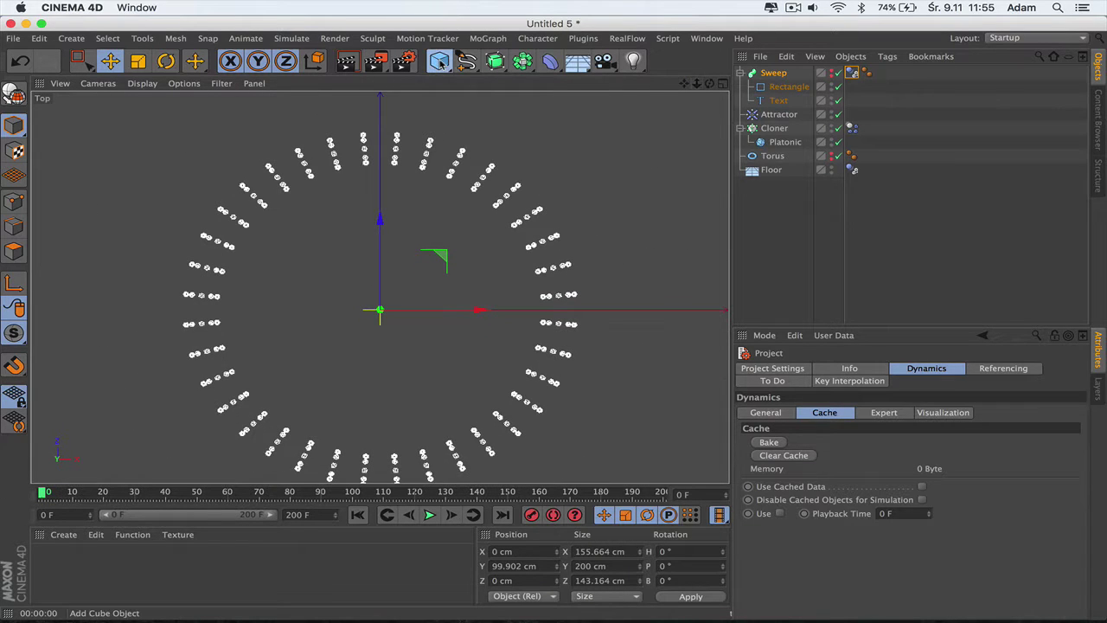
left_click_drag(441, 63, 581, 104)
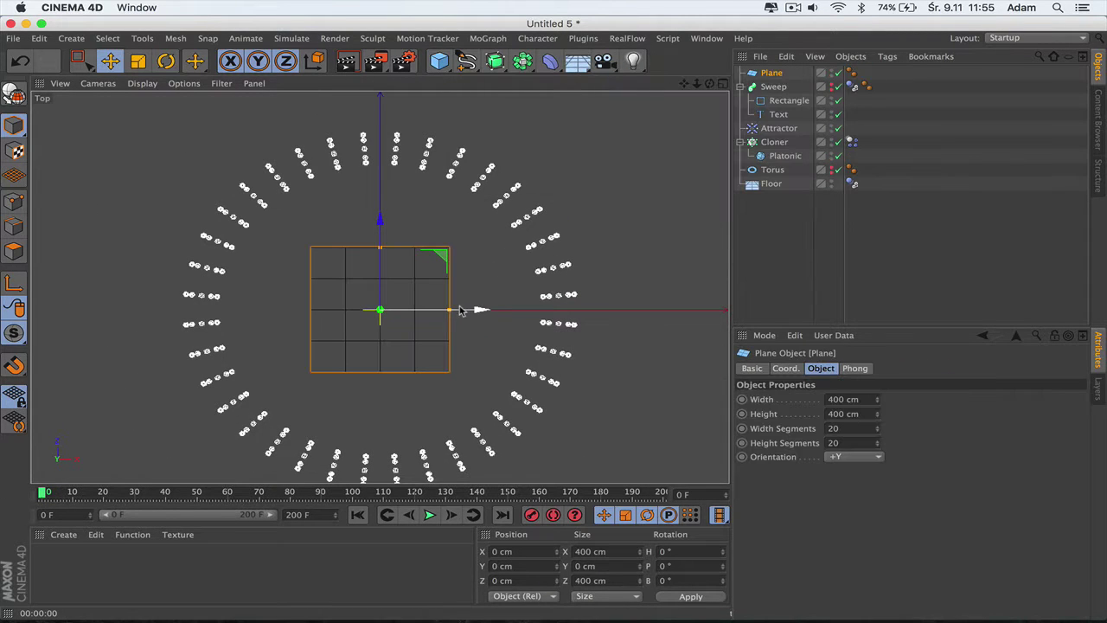
left_click(723, 85)
key("F1")
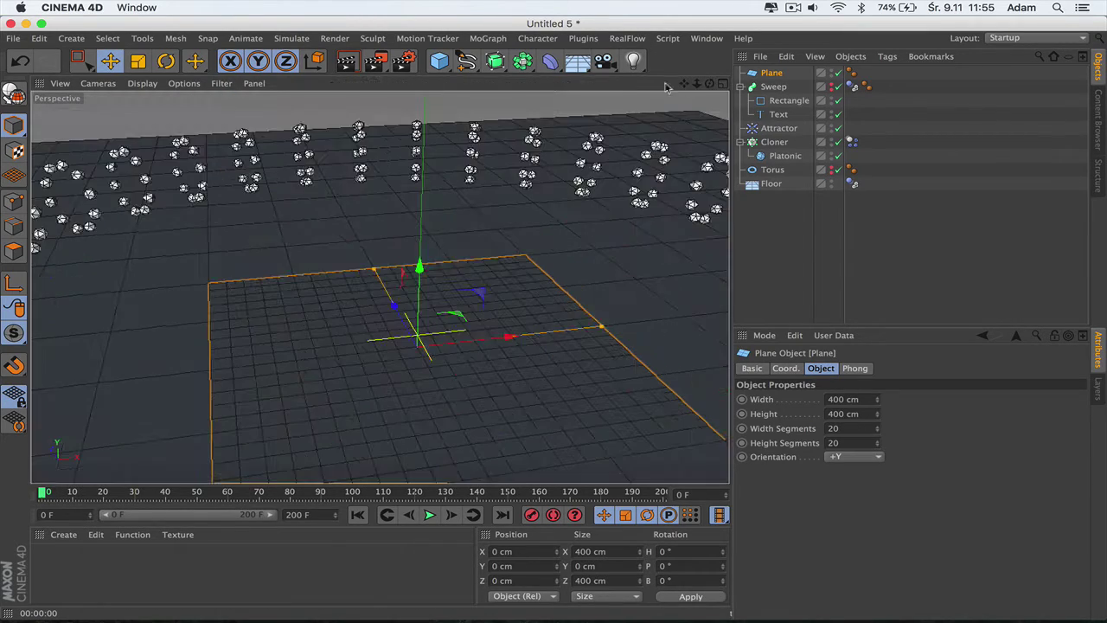
Raise the plane to Y 10 cm and show its Dynamics Body tag's collision settings.
left_click_drag(709, 83, 709, 85)
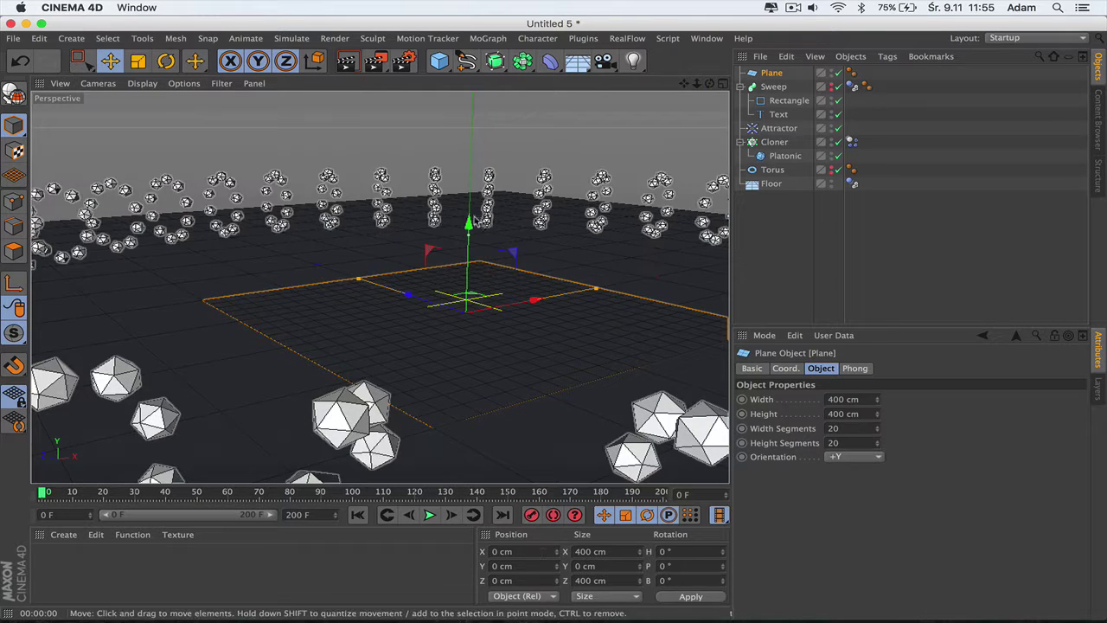
left_click_drag(467, 223, 467, 216)
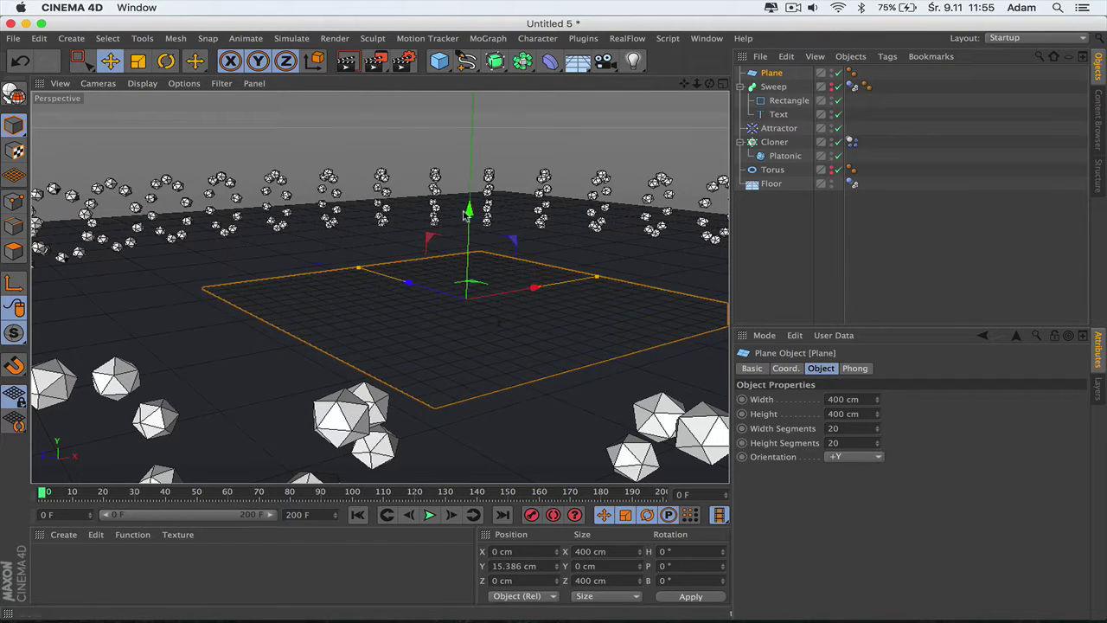
left_click(783, 156)
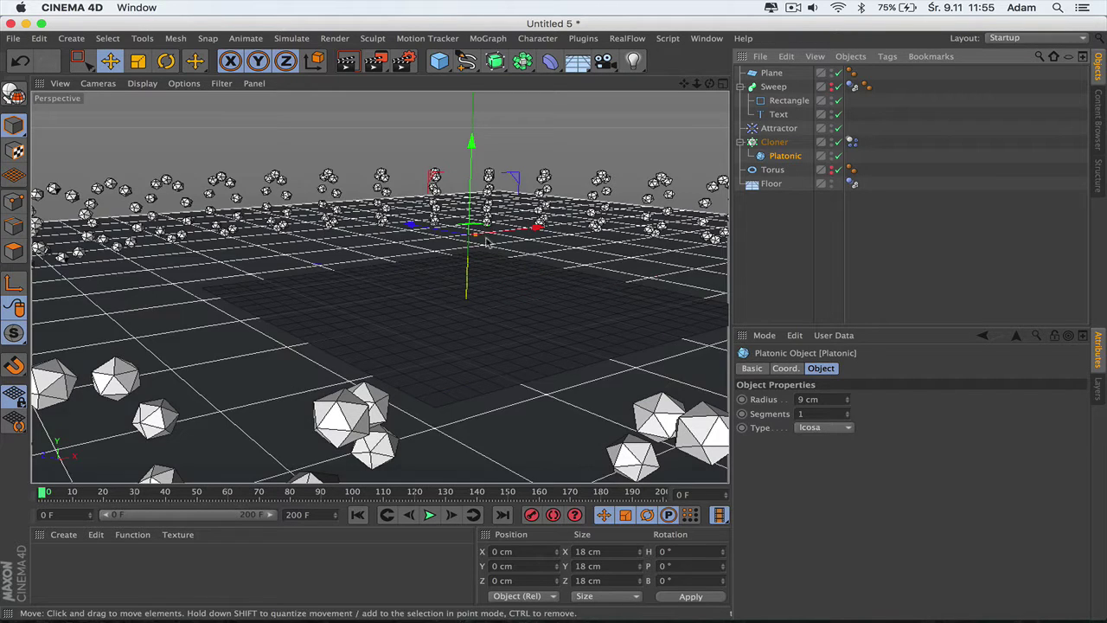
left_click(772, 74)
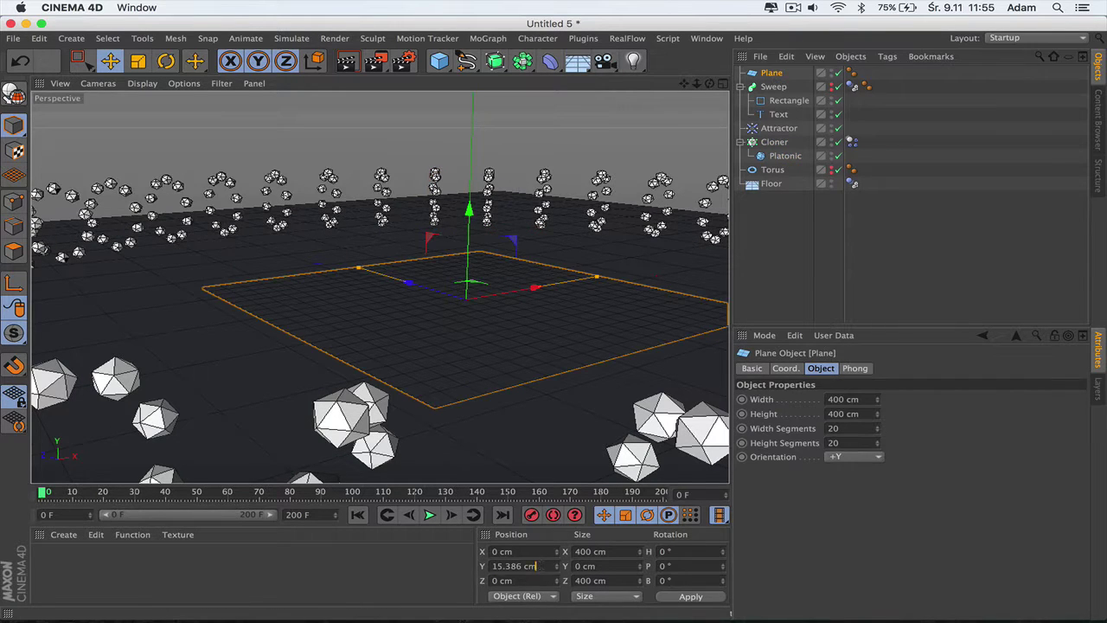
type("10")
key("Return")
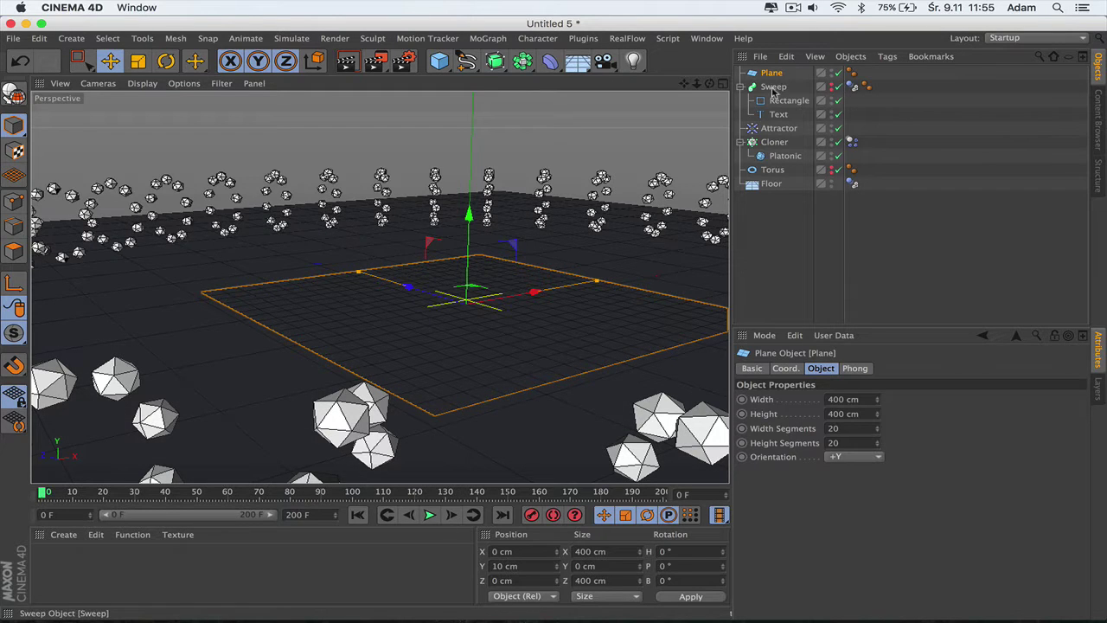
left_click(852, 87)
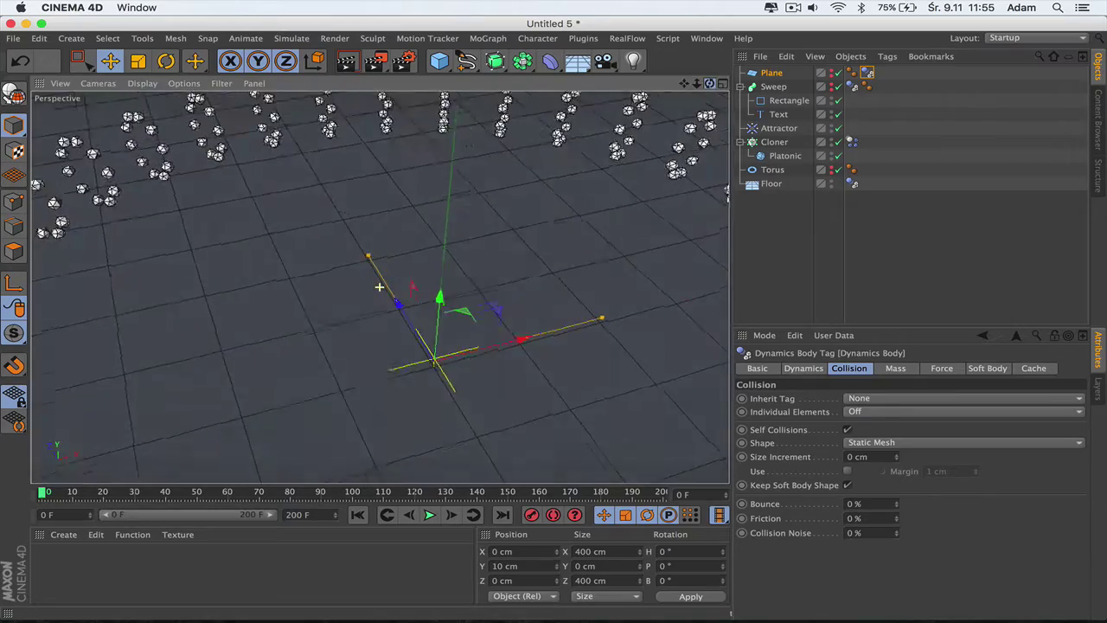
Replay the simulation to frame 73, inspect the landed clones, and select the Plane.
left_click_drag(381, 289, 513, 378, "alt")
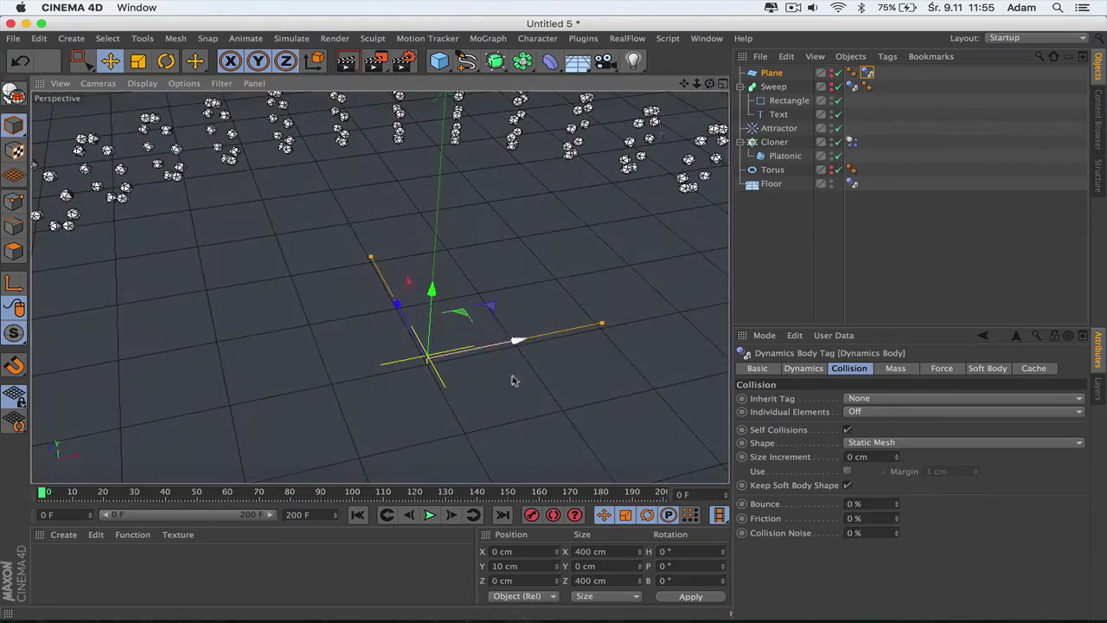
left_click(430, 514)
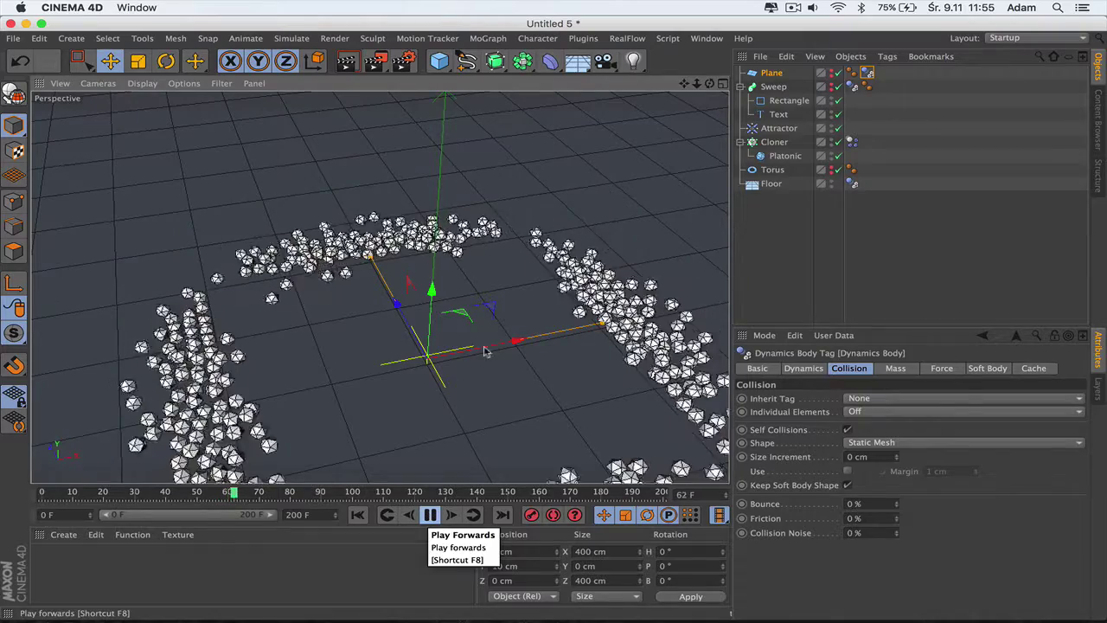
key("ctrl+r")
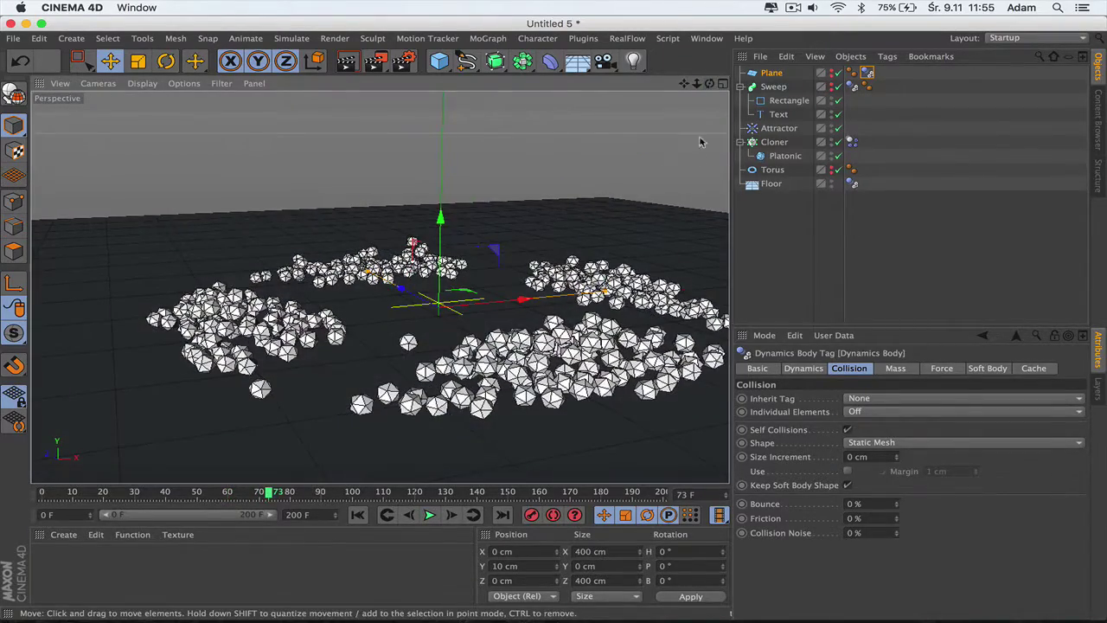
left_click_drag(709, 86, 710, 122)
left_click(772, 73)
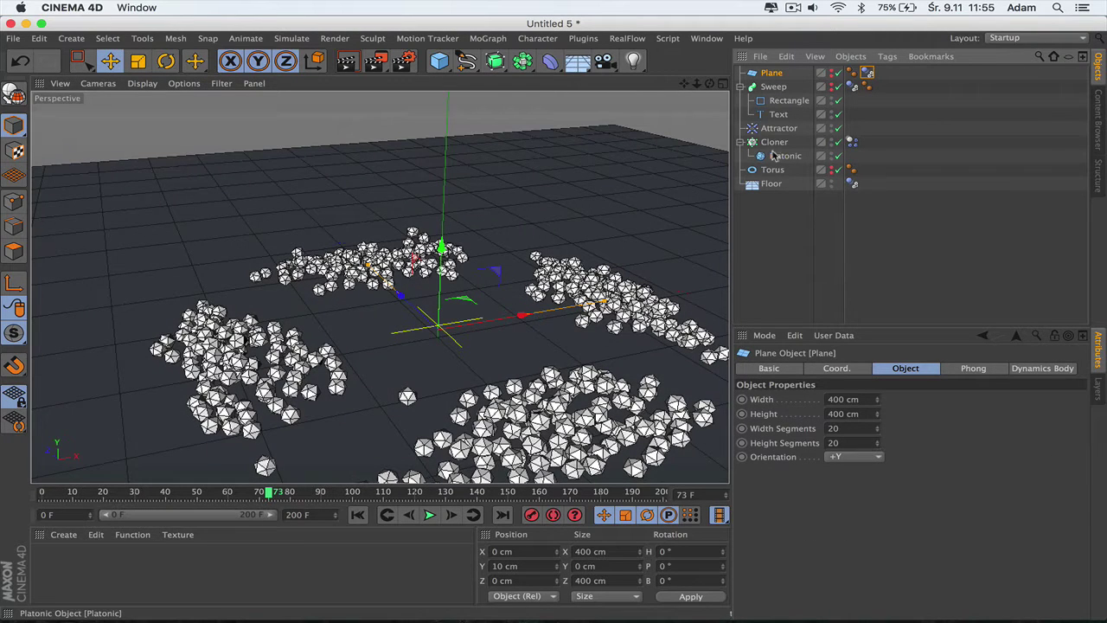
Set the Platonic icosahedron's radius to 6 cm.
left_click(775, 154)
double_click(806, 398)
type("6")
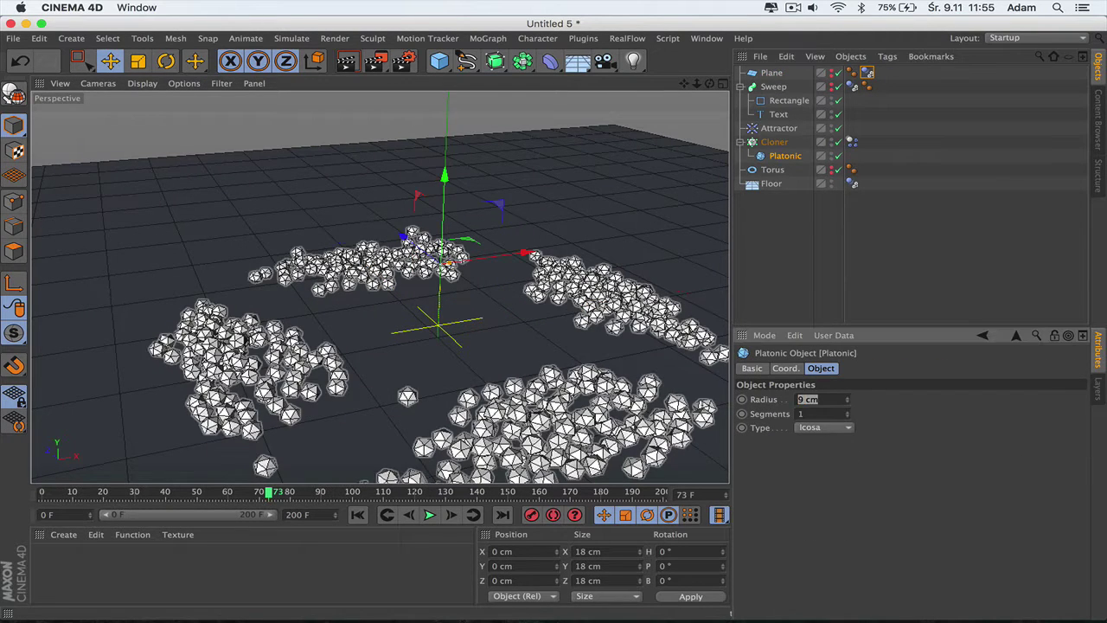
key("Return")
Replay the simulation from the start to frame 62 and select the Plane.
left_click(358, 513)
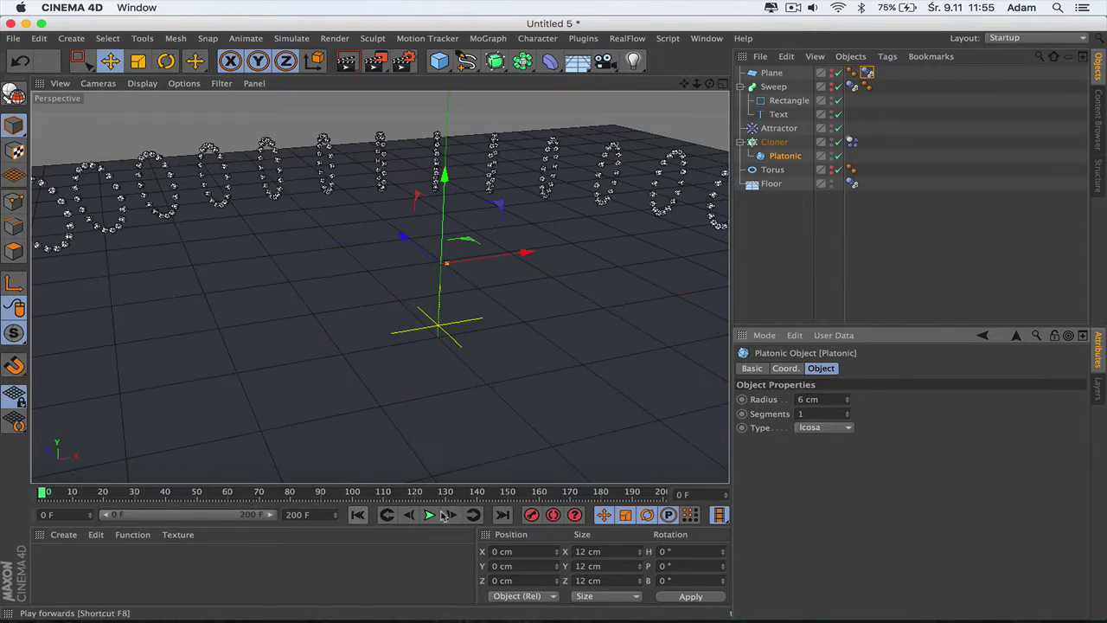
left_click(429, 515)
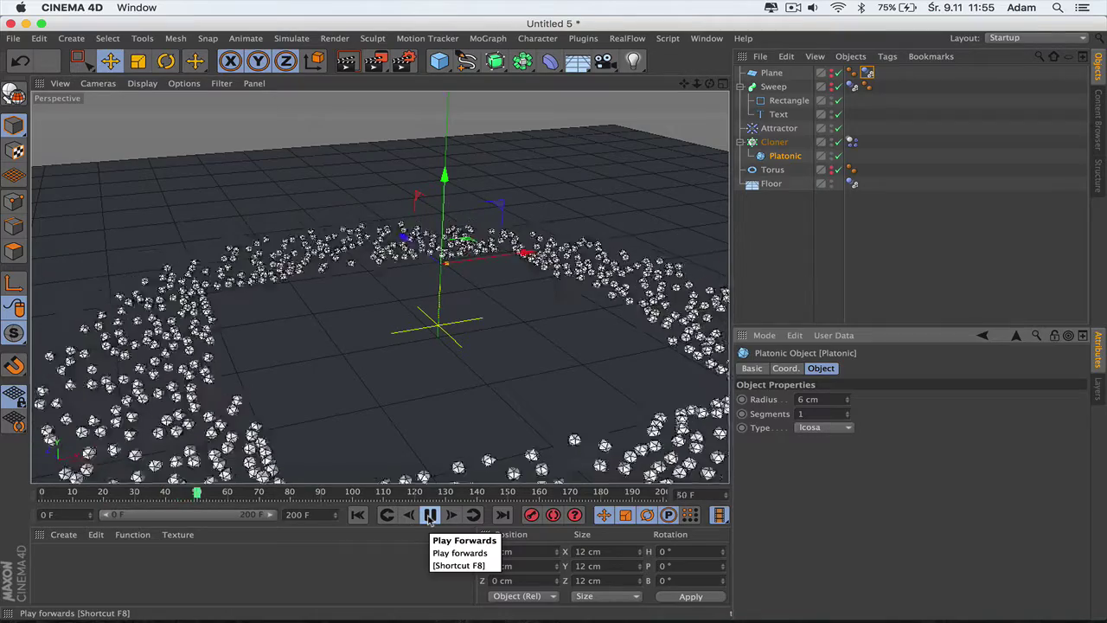
left_click(430, 517)
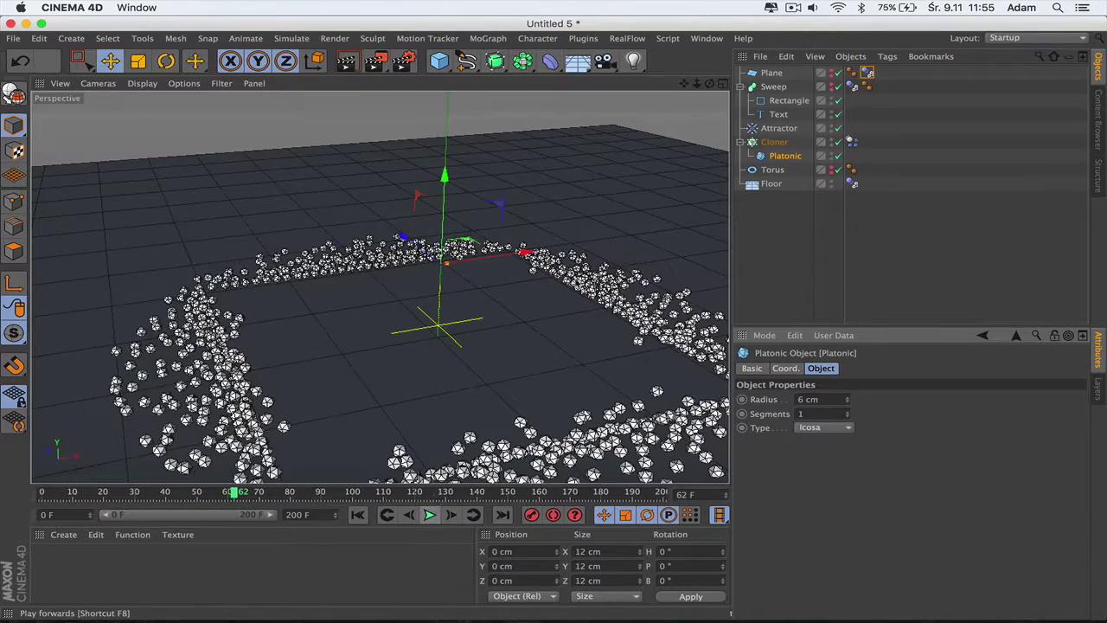
left_click(772, 74)
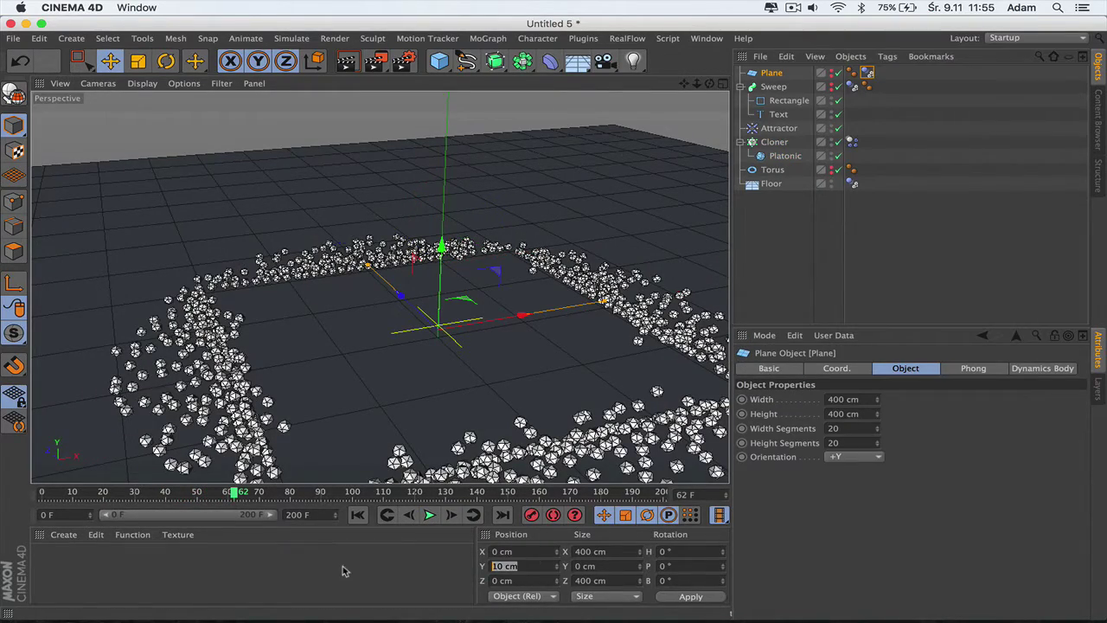
type("12")
Replay the simulation with the plane at Y 12 cm and view the clones from above.
left_click(357, 515)
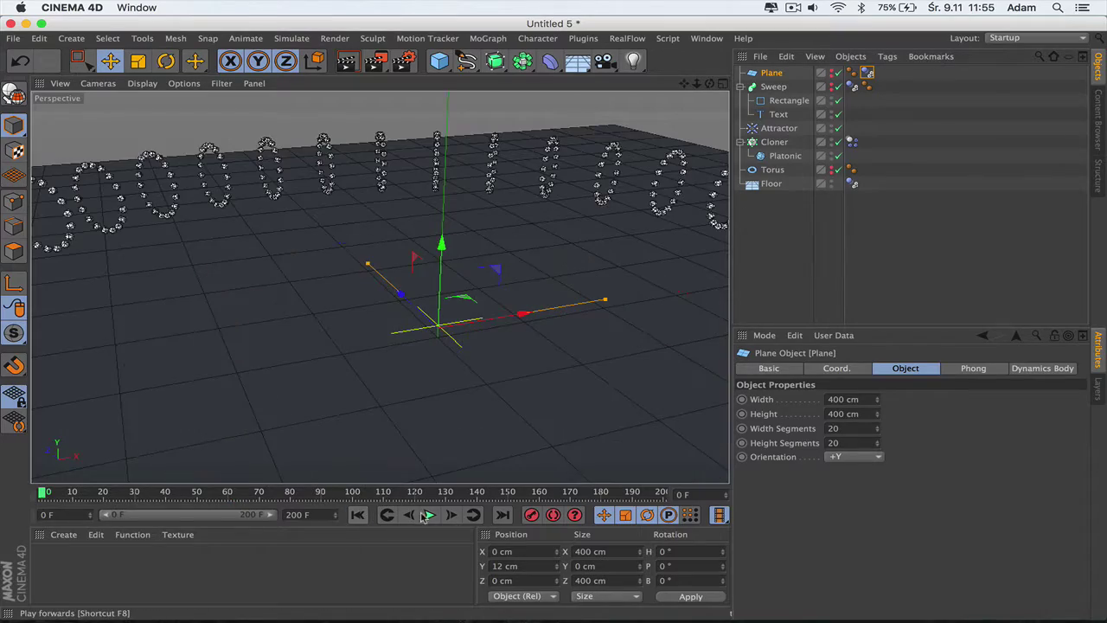
left_click(430, 515)
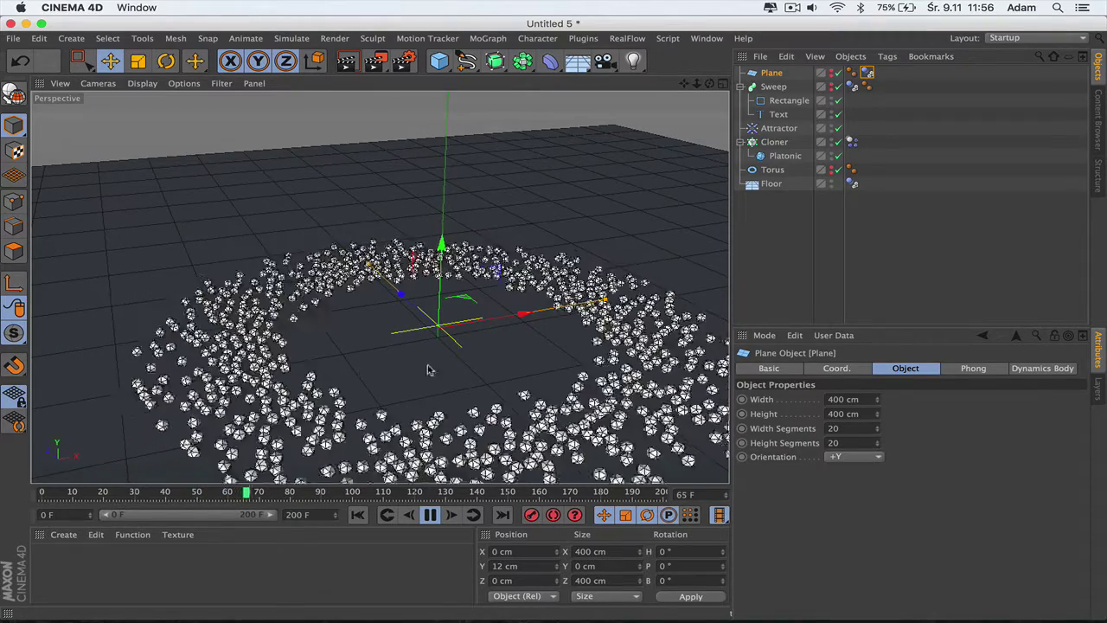
left_click_drag(709, 83, 692, 112)
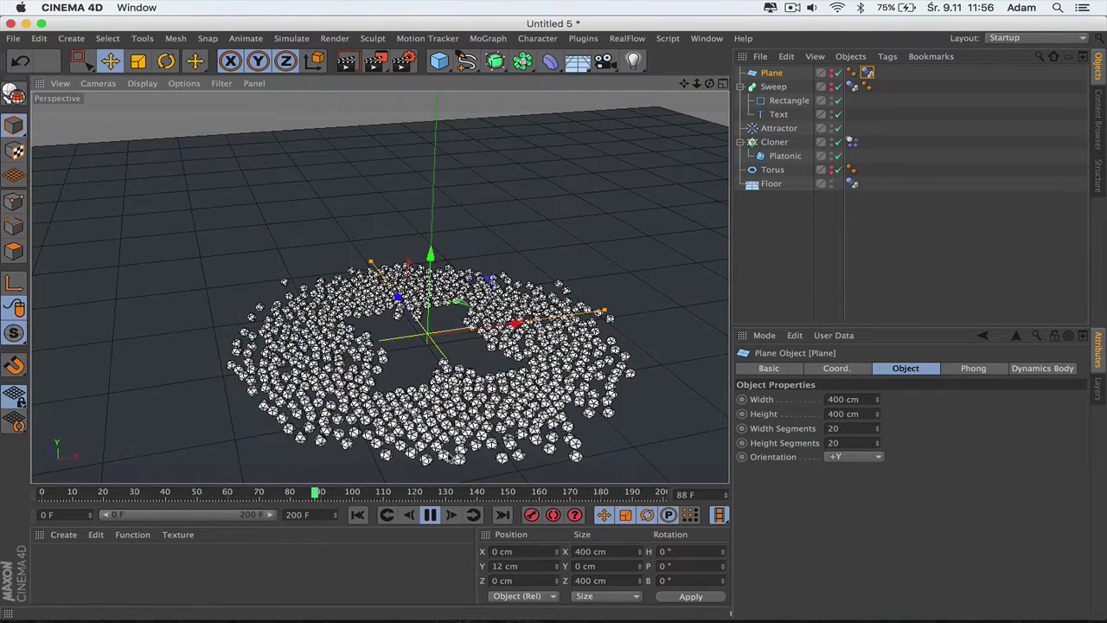
left_click(430, 515)
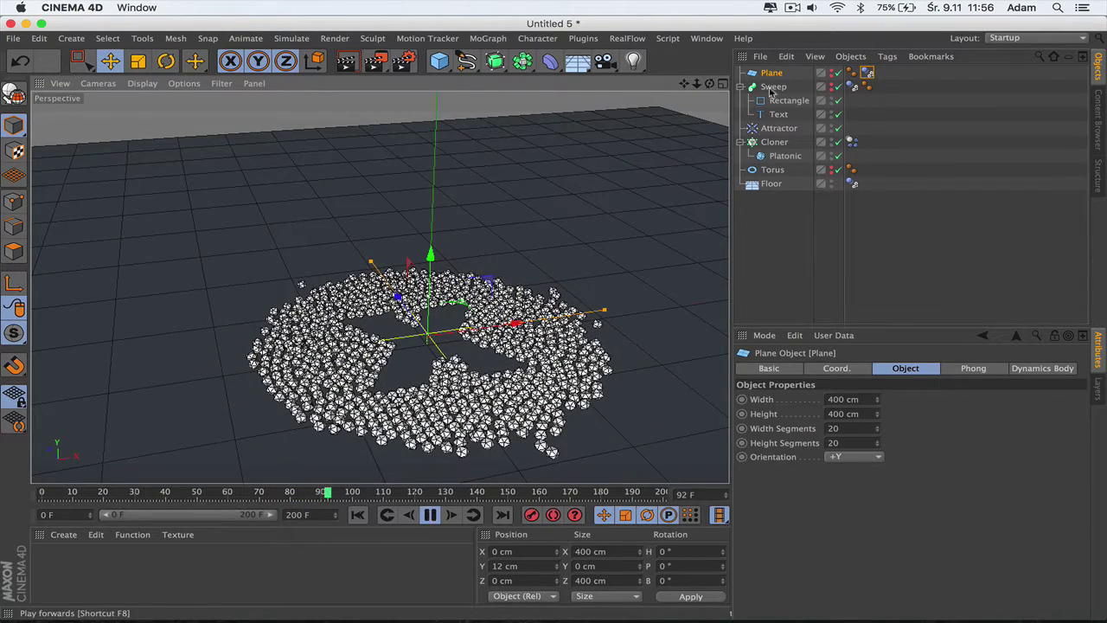
Inspect the settled clone ring at frame 97 from side and oblique views, then rewind to frame 0.
left_click_drag(718, 87, 718, 121)
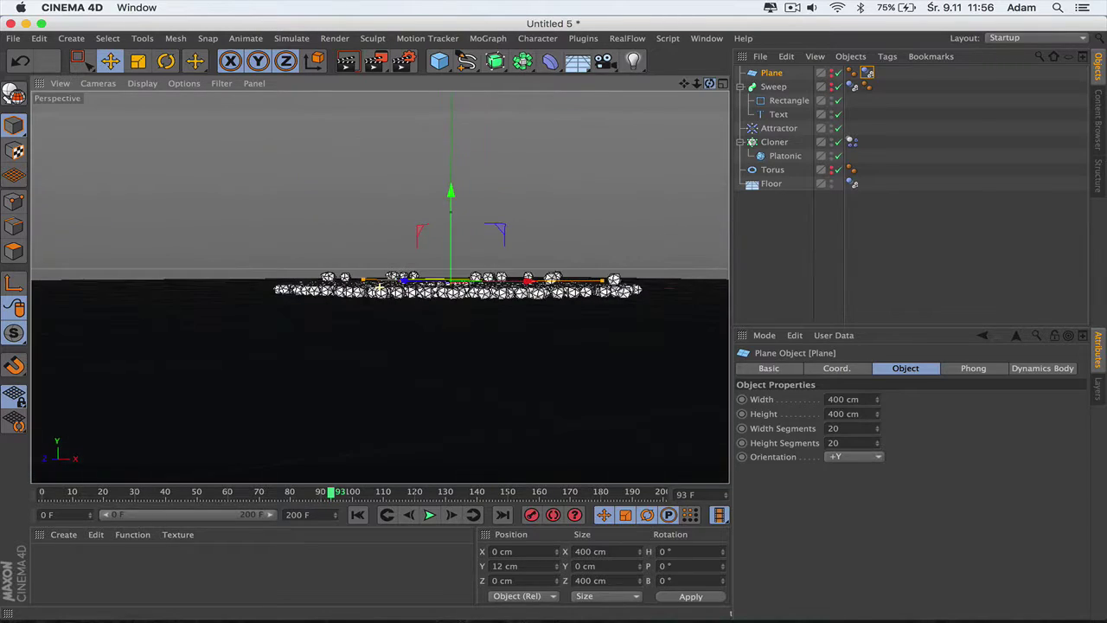
left_click_drag(710, 83, 710, 61)
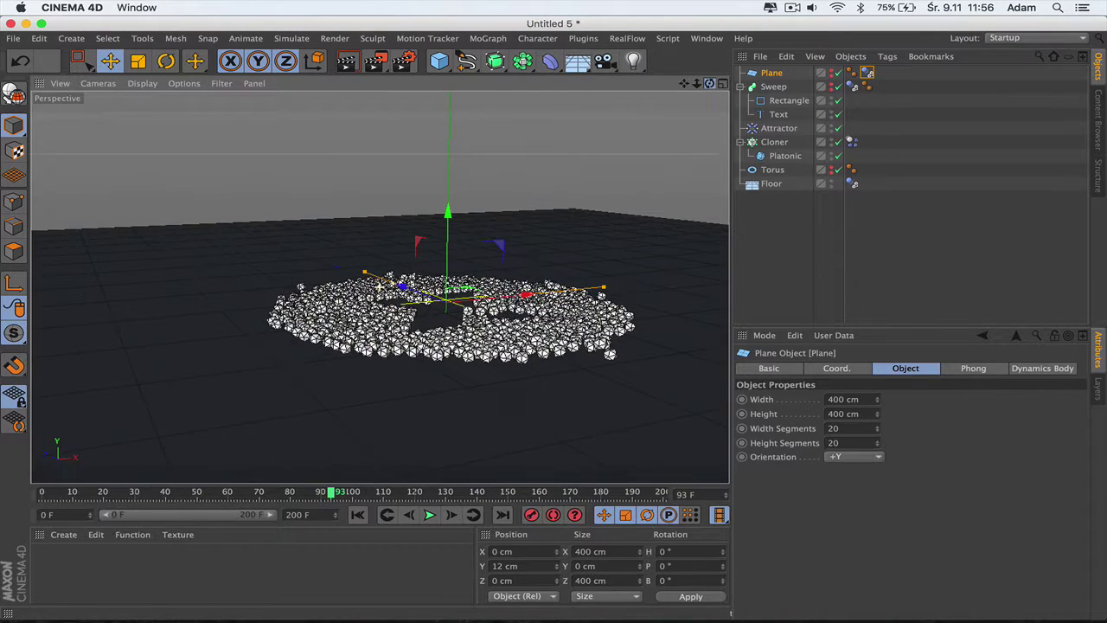
left_click(430, 515)
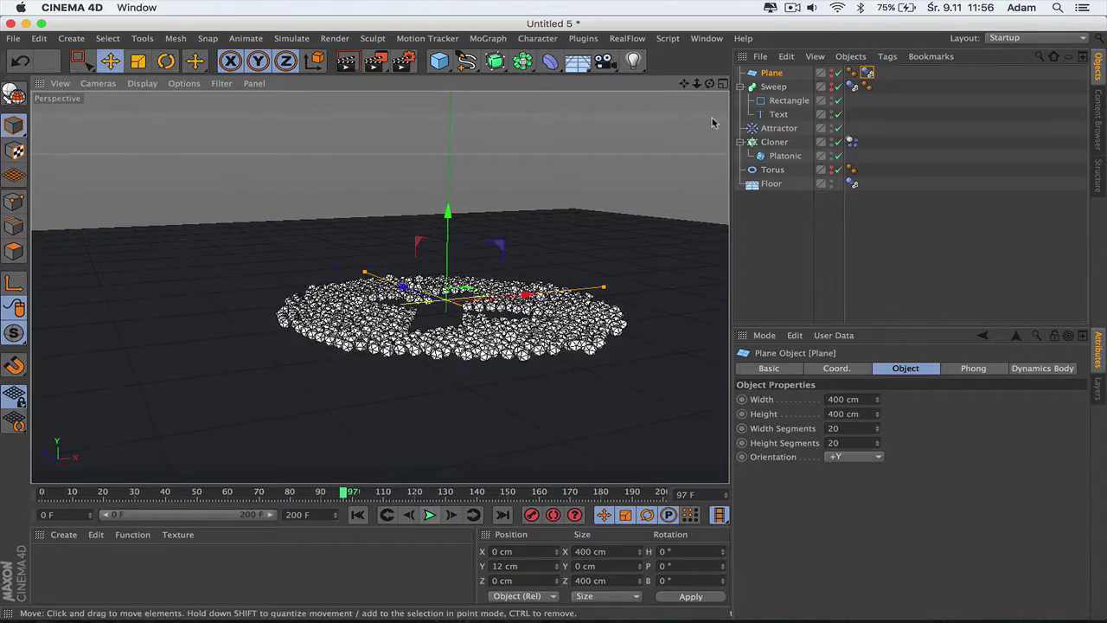
left_click_drag(710, 83, 712, 85)
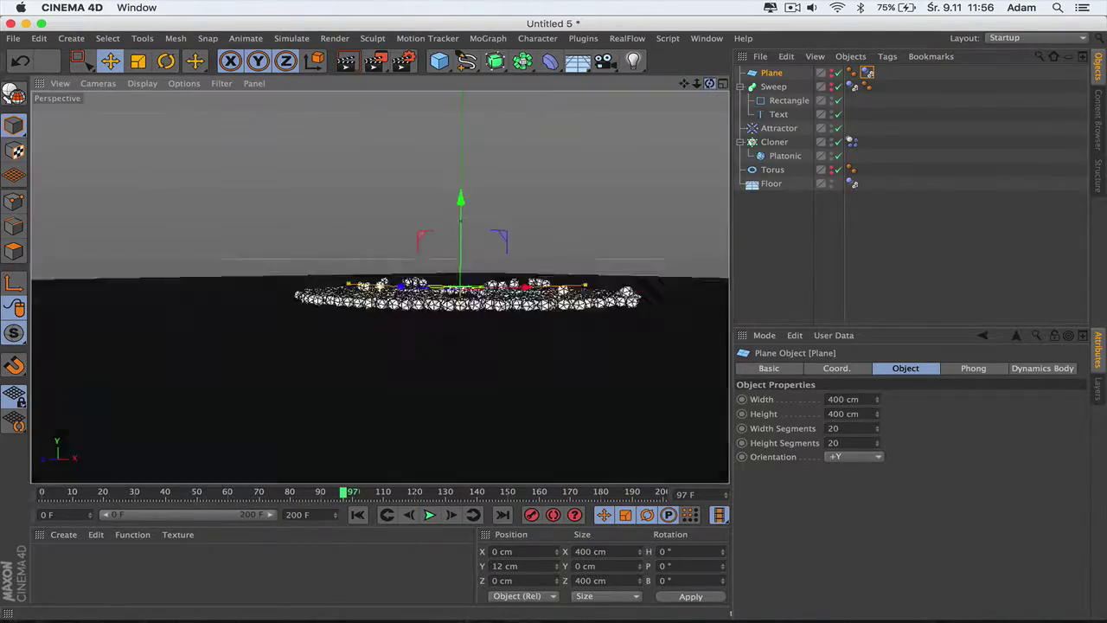
left_click(357, 514)
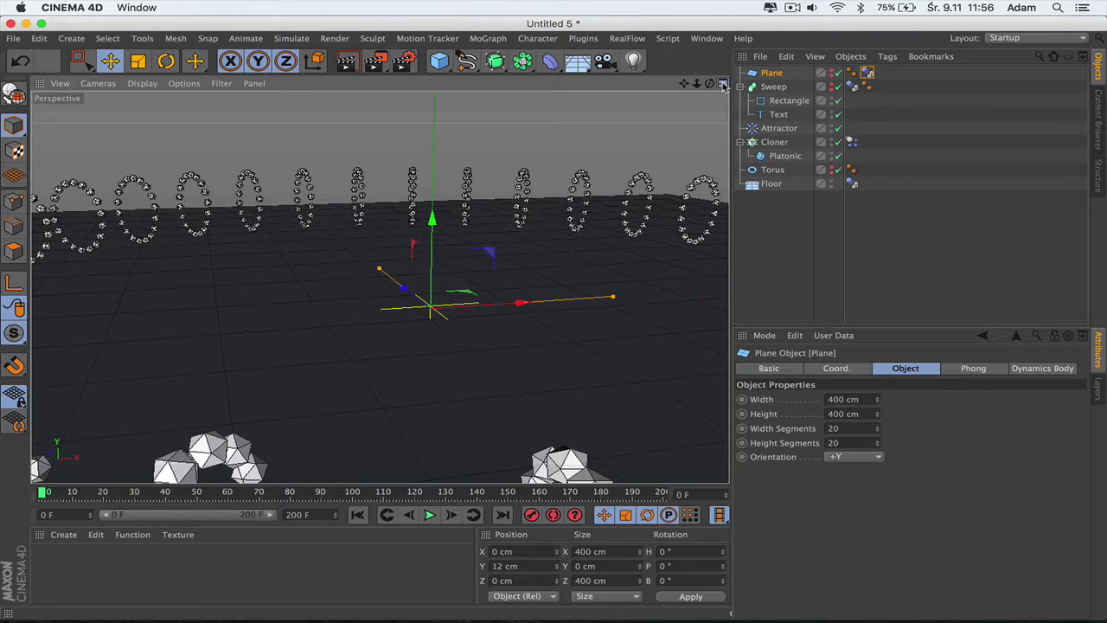
Enlarge the Plane to about 505 × 523 cm in the Top view, then replay in Perspective.
left_click(723, 84)
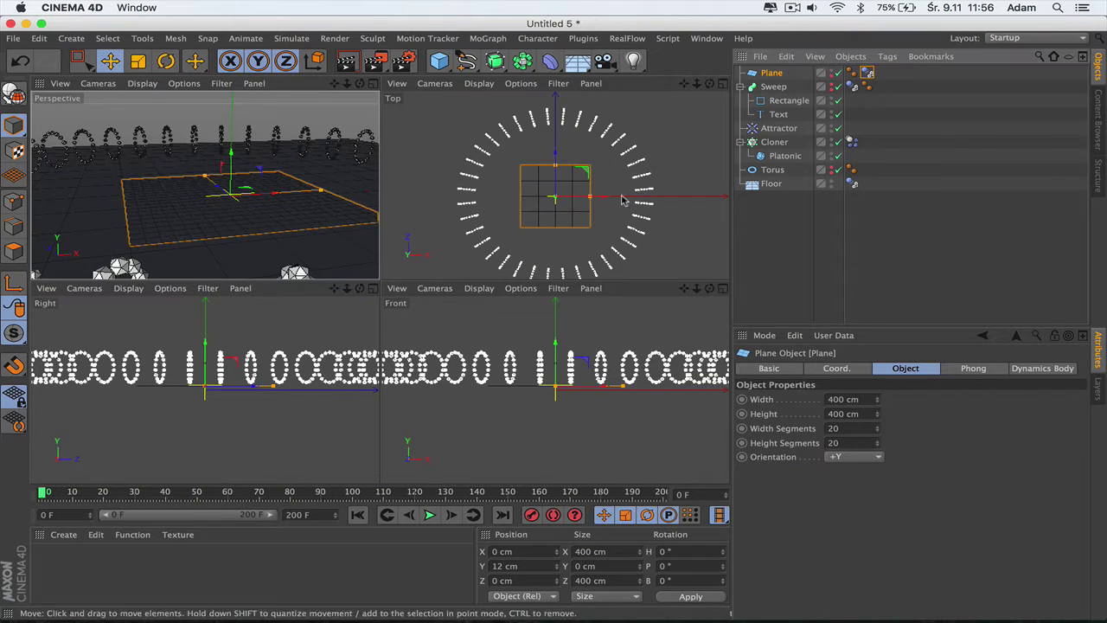
left_click(593, 200)
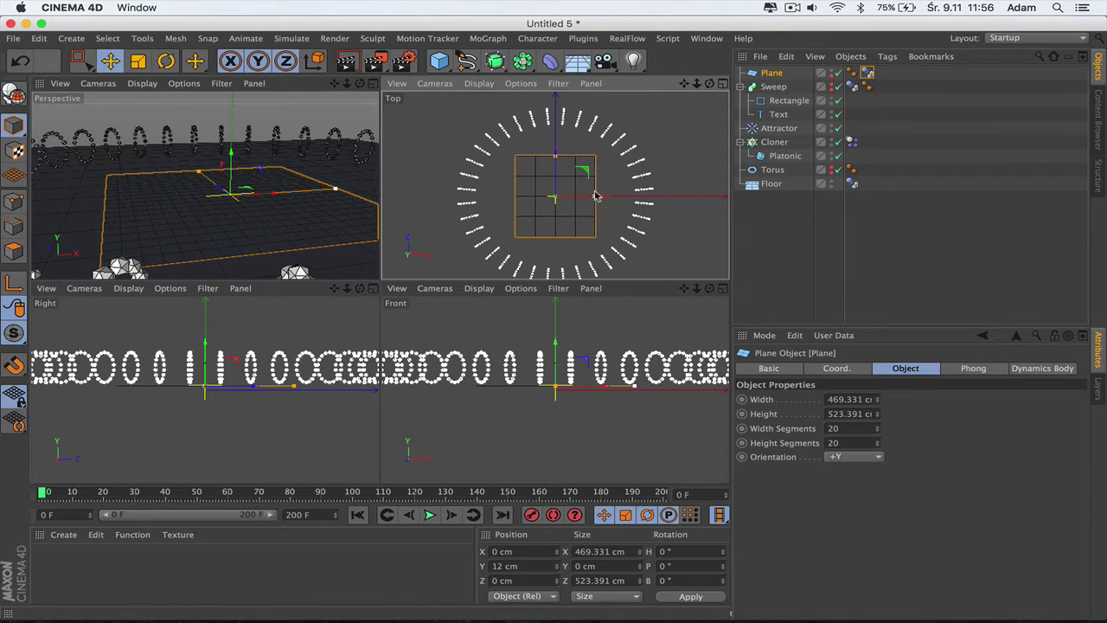
left_click(373, 84)
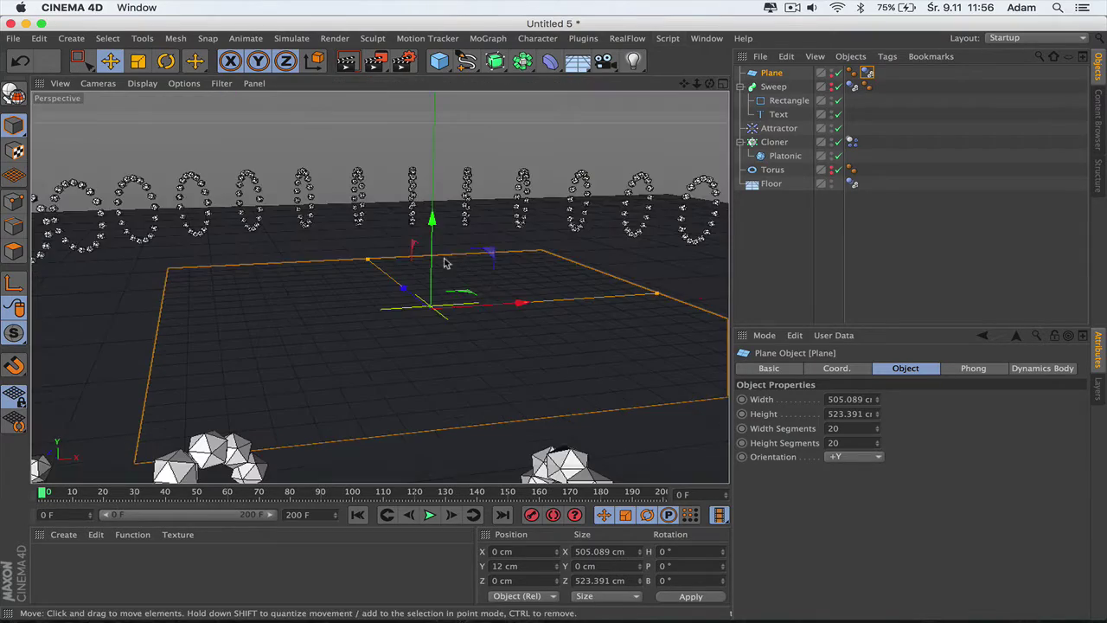
left_click(430, 515)
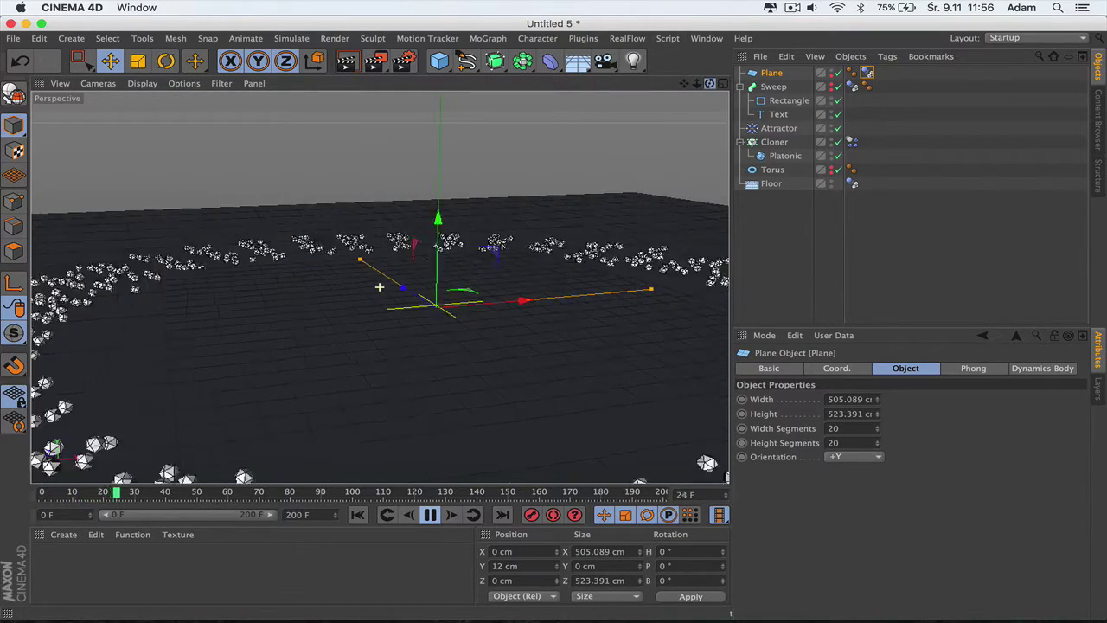
left_click_drag(379, 287, 379, 286, "alt")
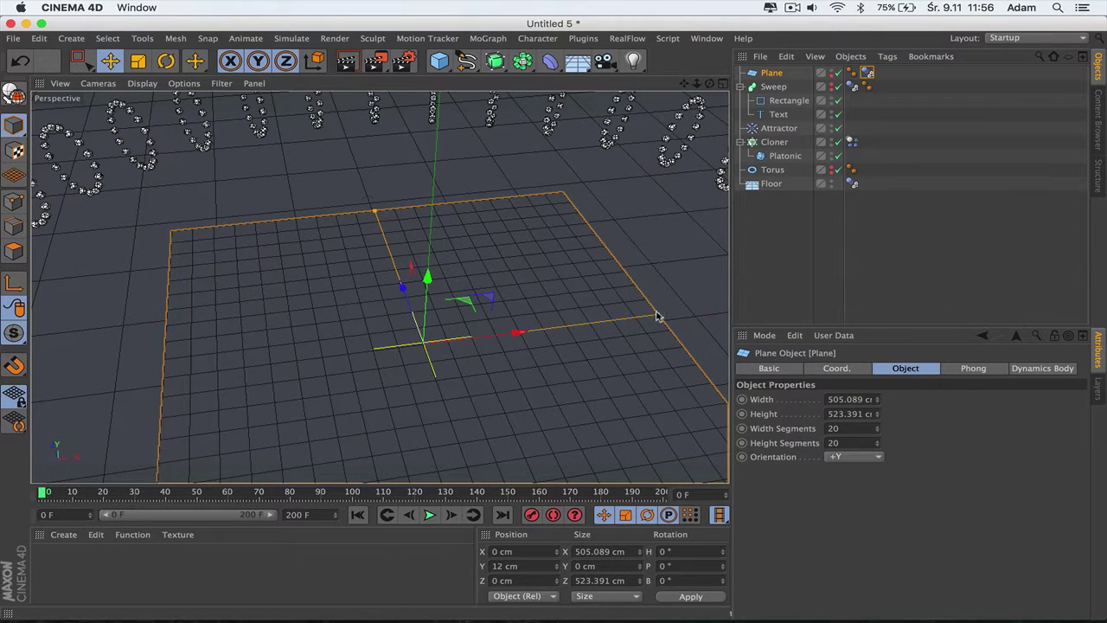
Widen the Plane slightly, test the collision with a playback, and rewind.
left_click_drag(657, 316, 667, 313)
left_click(430, 516)
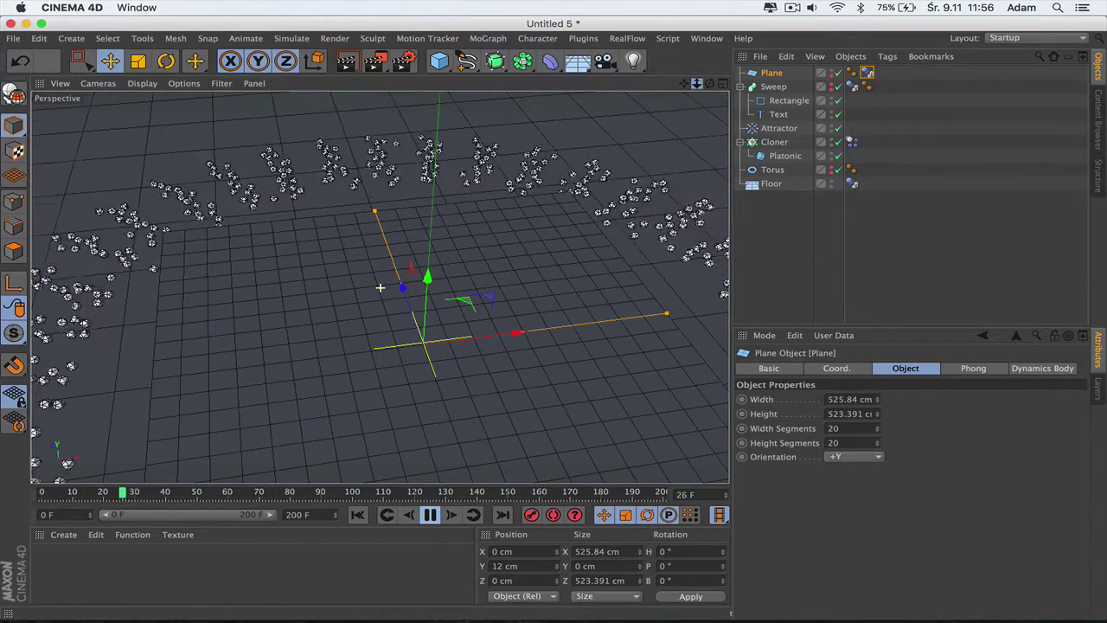
left_click_drag(699, 82, 683, 83)
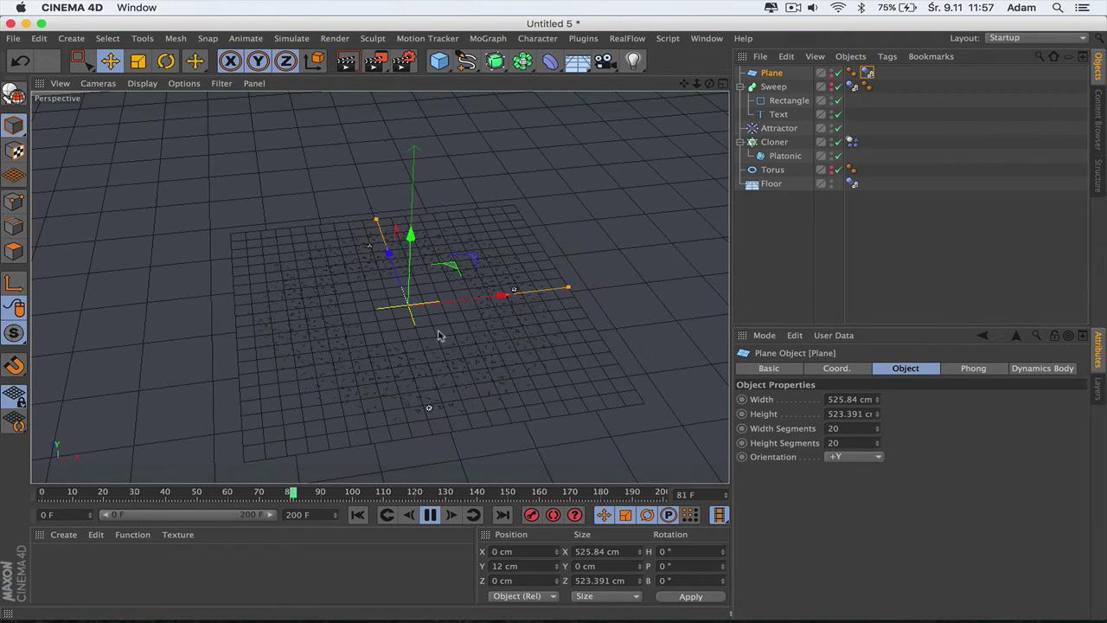
left_click(358, 516)
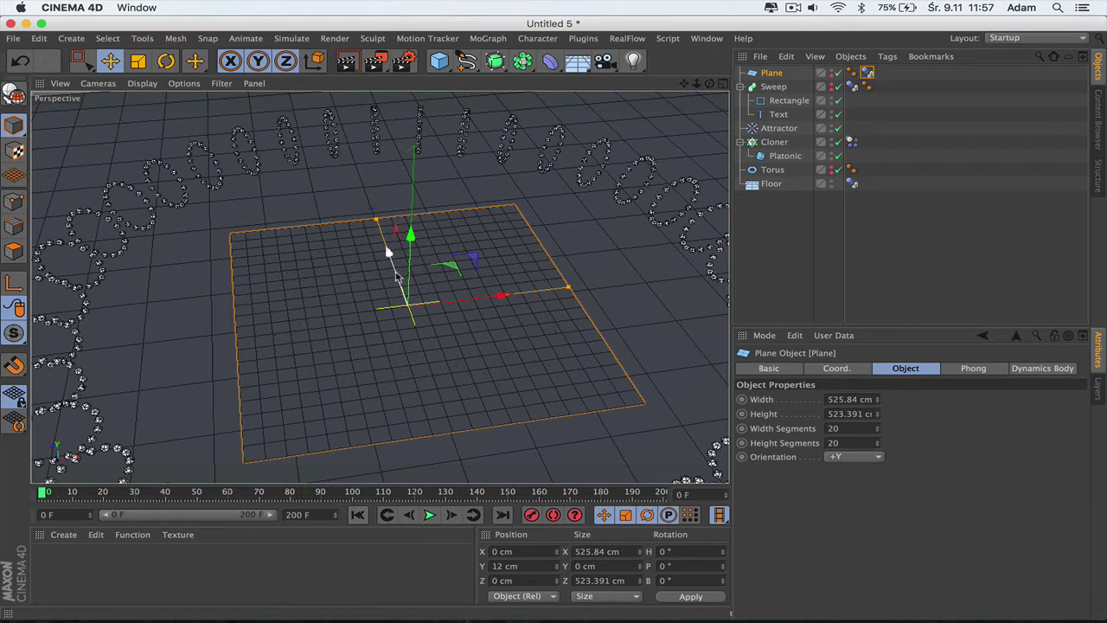
Make the Plane deeper and wider, test again, and rewind to the start.
left_click_drag(376, 223, 375, 217)
left_click_drag(569, 290, 578, 289)
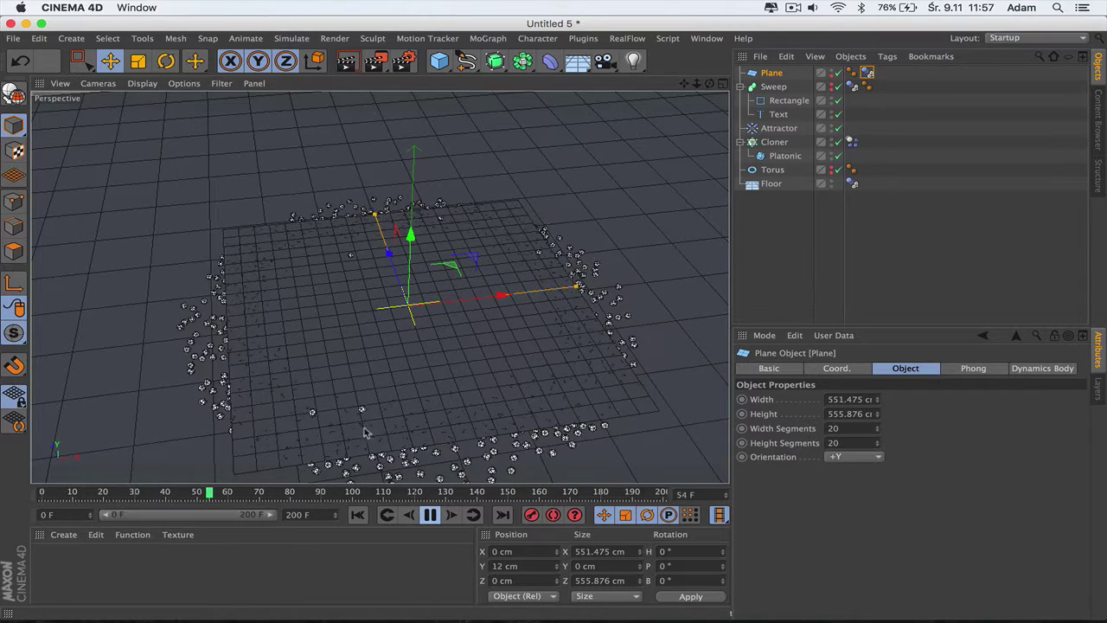
left_click(428, 515)
left_click(363, 514)
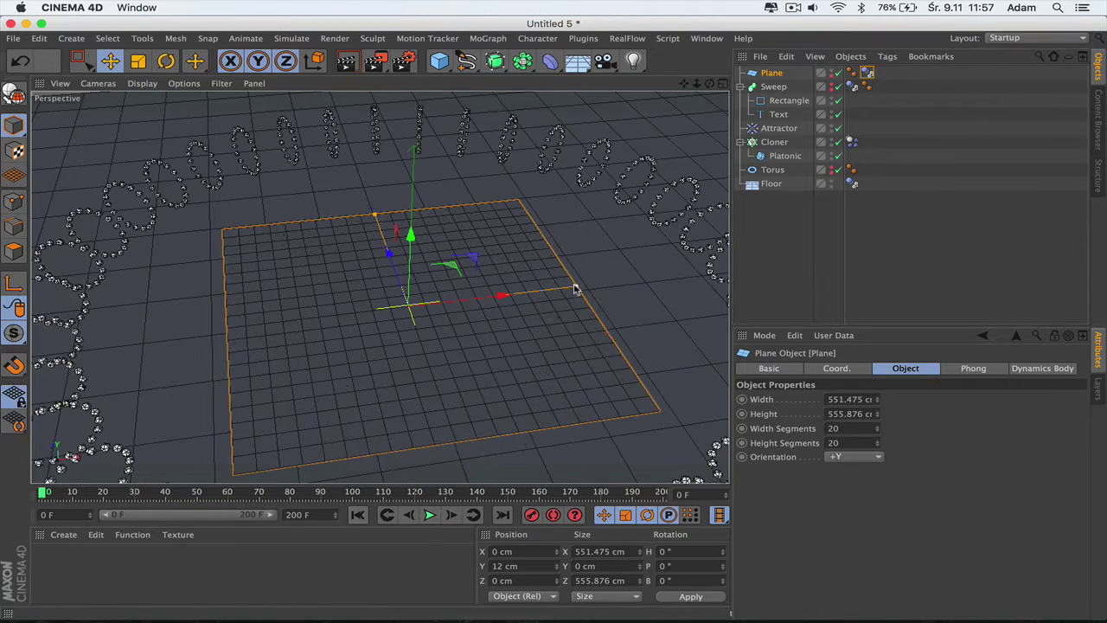
Shrink the Plane to about 437 × 413.5 cm, replay the test, and rewind.
left_click_drag(576, 290, 558, 289)
left_click_drag(375, 218, 398, 245)
left_click_drag(558, 290, 541, 293)
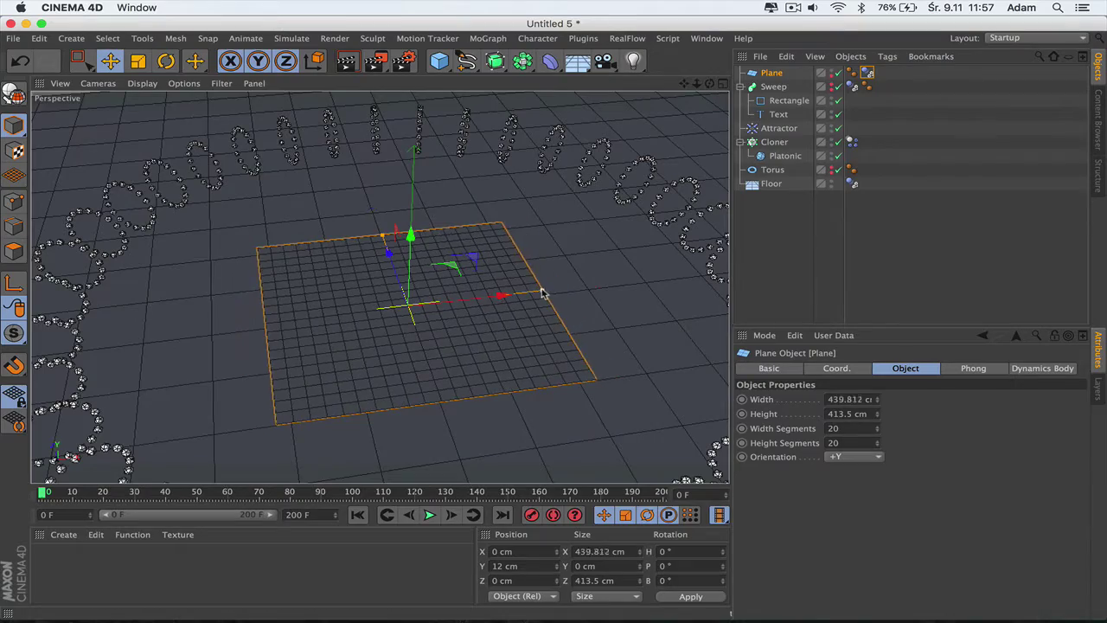
left_click(430, 516)
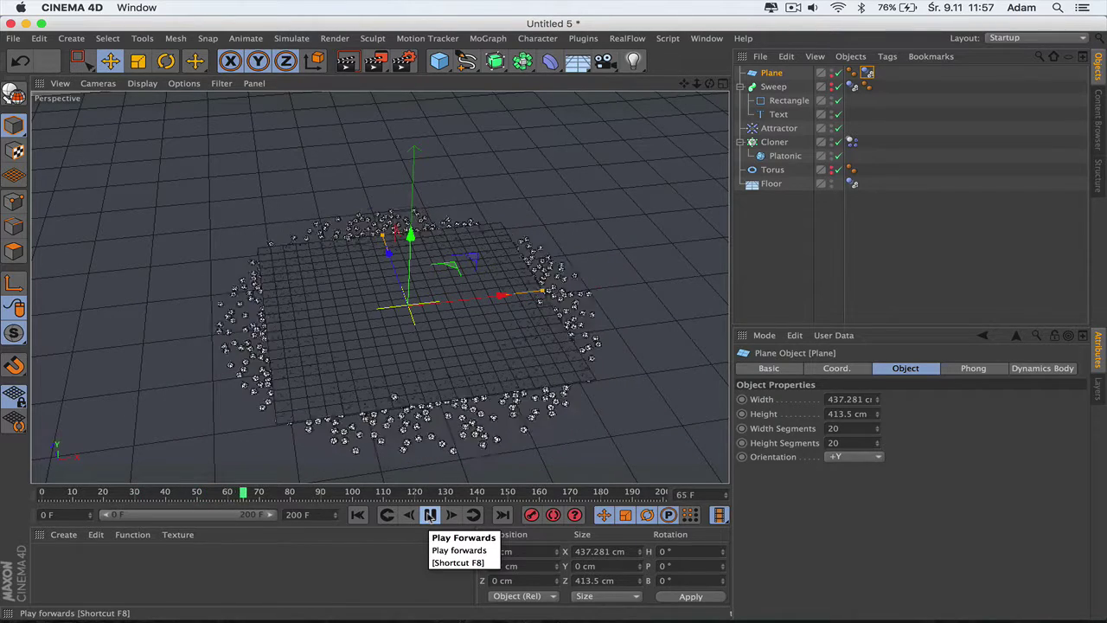
left_click(357, 515)
left_click(772, 171)
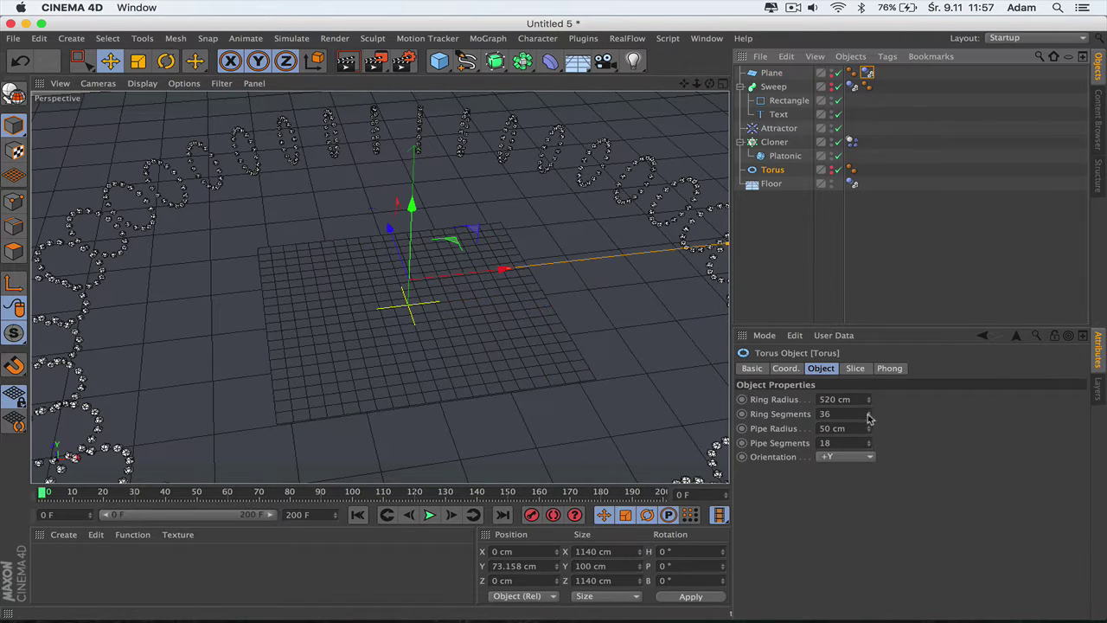
Set the Torus to 32 ring segments, replay, and hide the Plane in the viewport.
left_click_drag(869, 419, 868, 424)
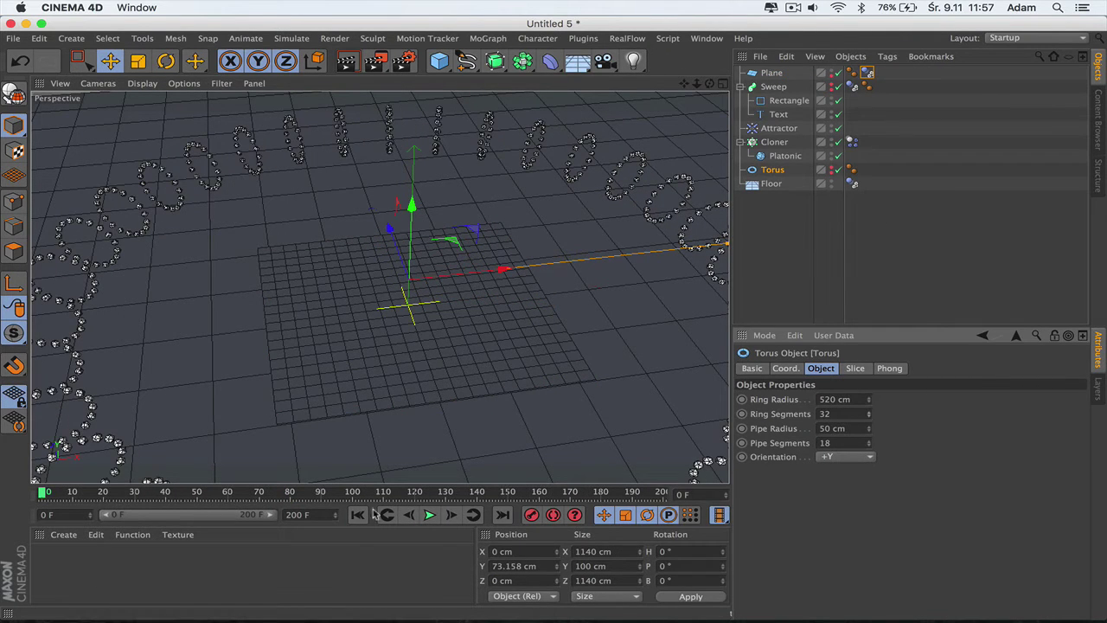
left_click(429, 515)
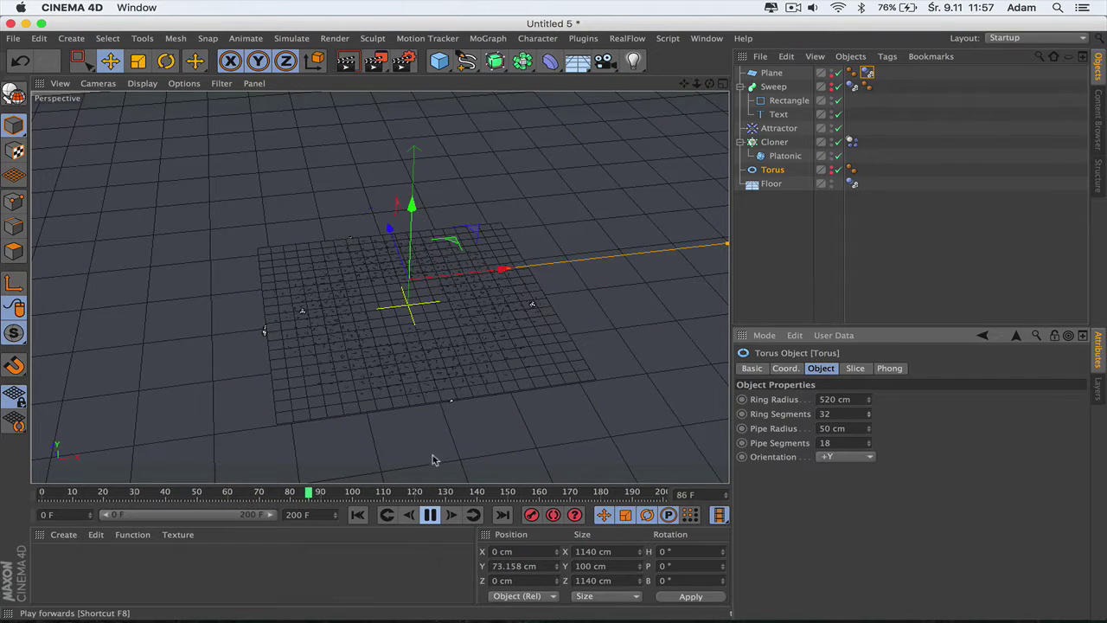
left_click(833, 73)
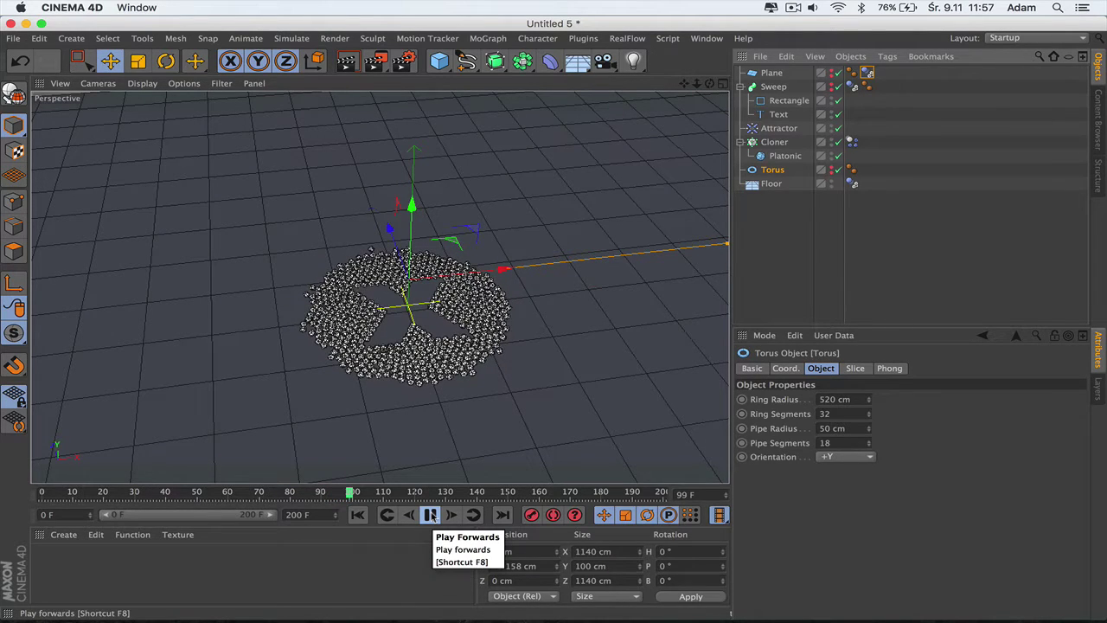
left_click(431, 515)
Orbit and zoom to a top-down view of the clones around the X-shaped gap.
mouse_move(697, 83)
left_mouse_down()
mouse_move(727, 83)
mouse_move(710, 52)
left_mouse_up()
left_click_drag(381, 290, 621, 160, "alt")
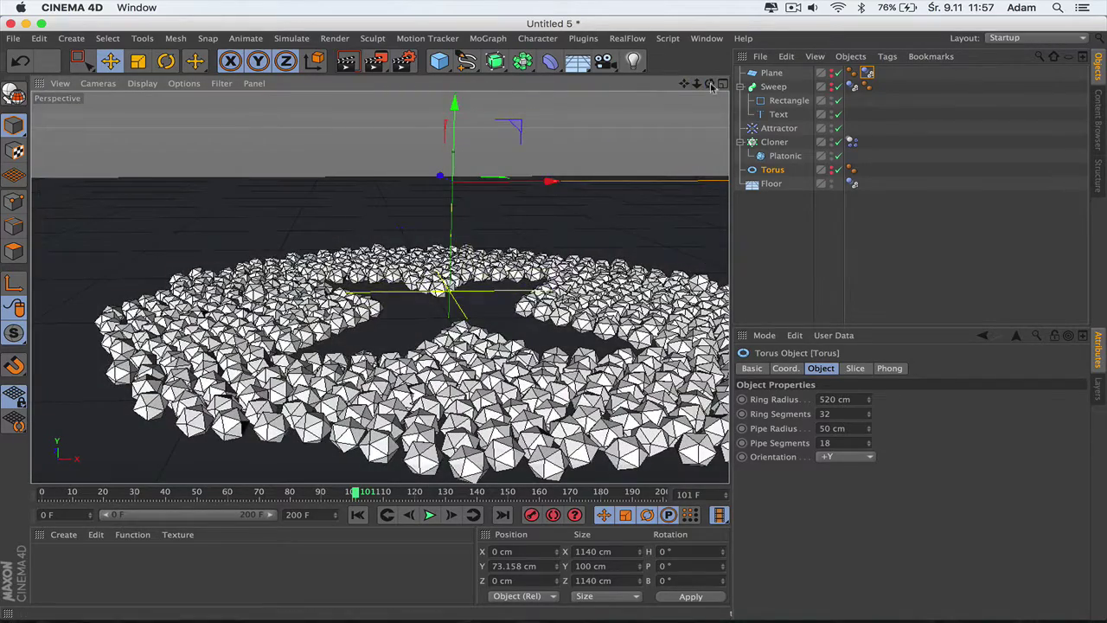
left_click_drag(710, 83, 379, 288)
mouse_move(710, 83)
left_mouse_down()
mouse_move(710, 112)
mouse_move(701, 86)
left_mouse_up()
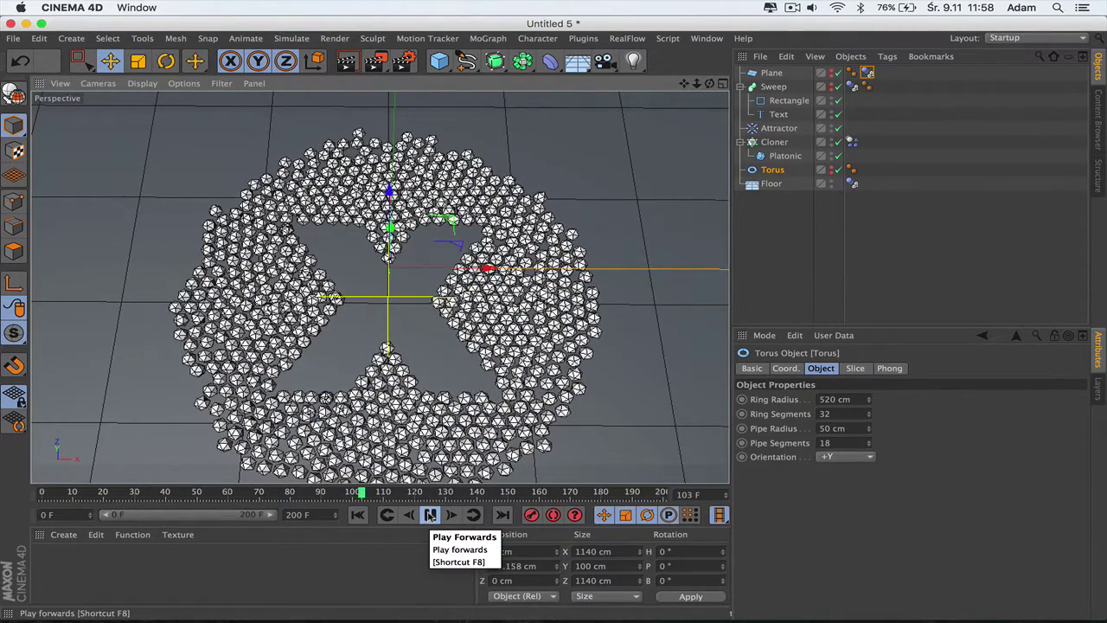
Keyframe the Attractor Strength from 20000 to -20000 around frame 107, then rewind.
left_click(778, 128)
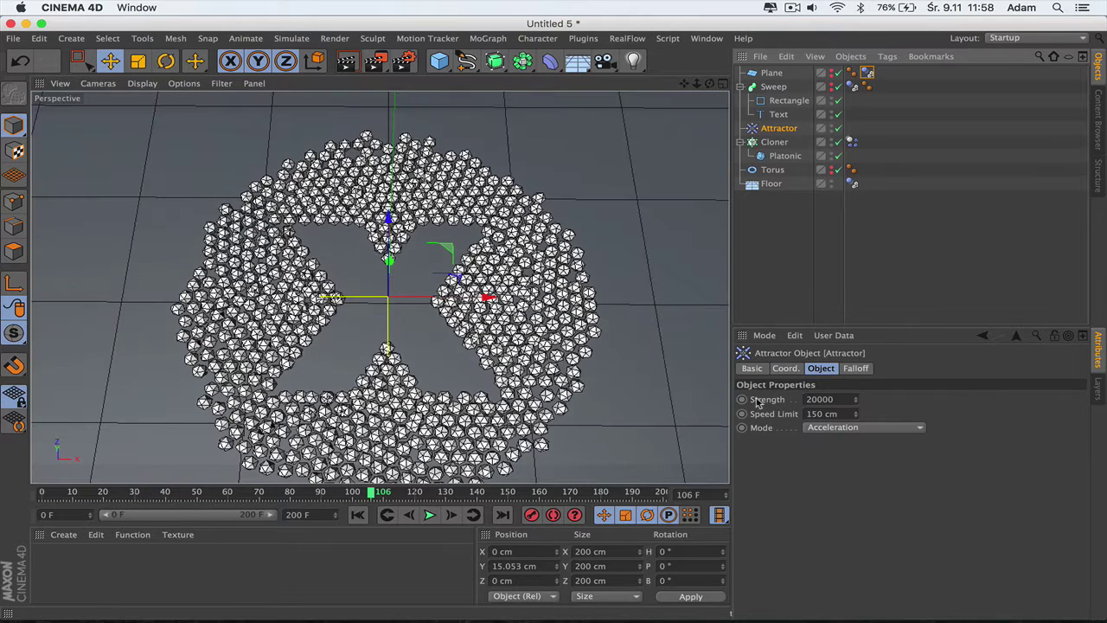
right_click(758, 400)
left_click(943, 398)
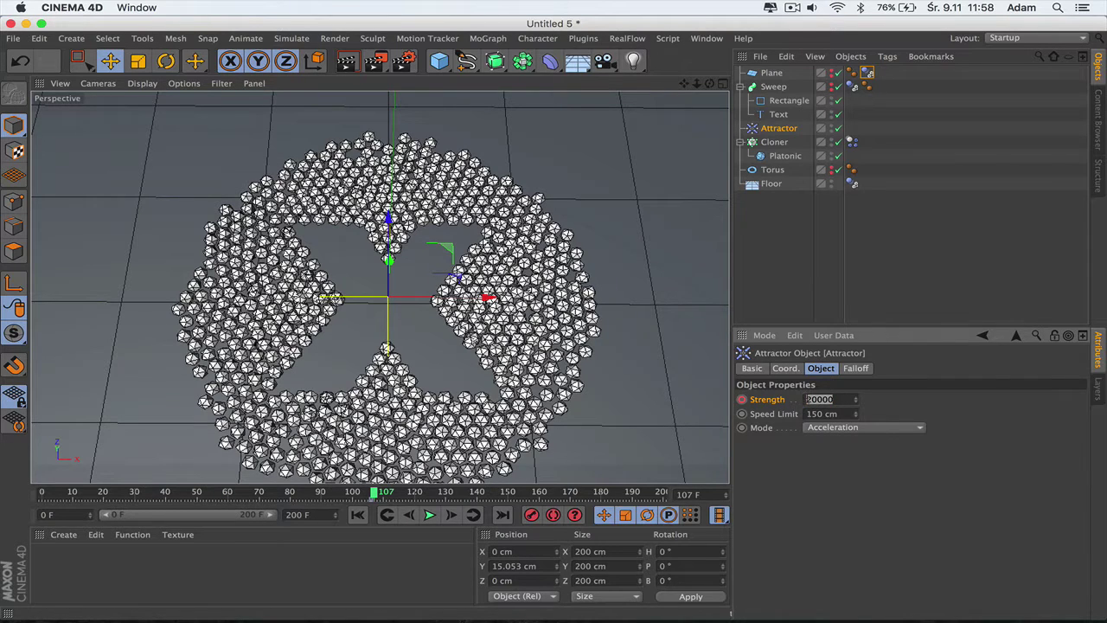
right_click(777, 398)
left_click(892, 396)
left_click(358, 515)
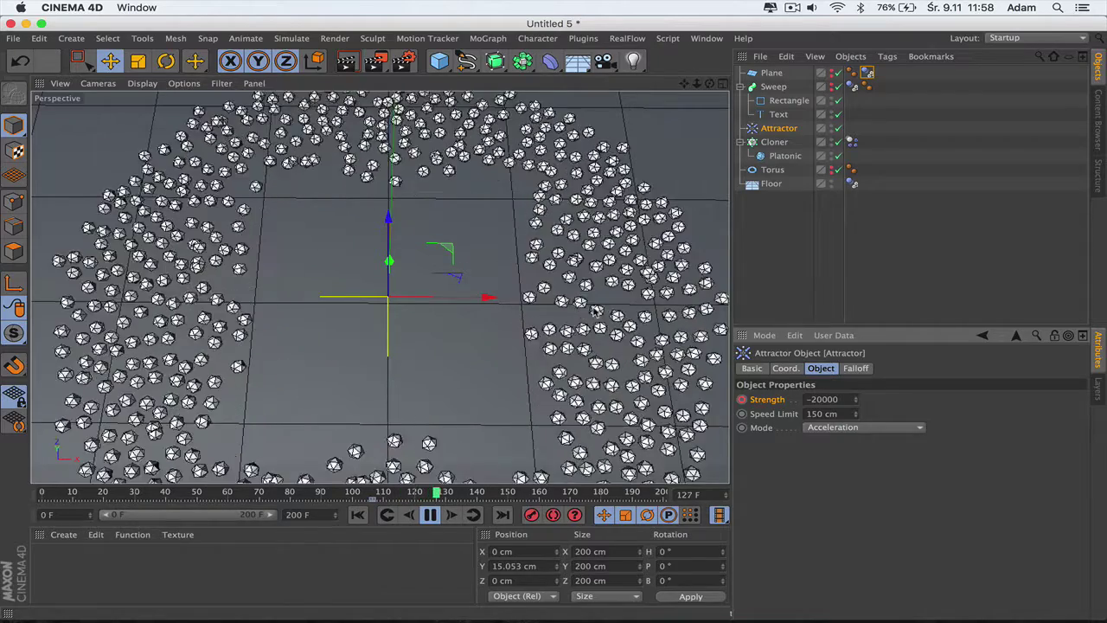
Replay the simulation to frame 99 and render the active viewport.
left_click(430, 515)
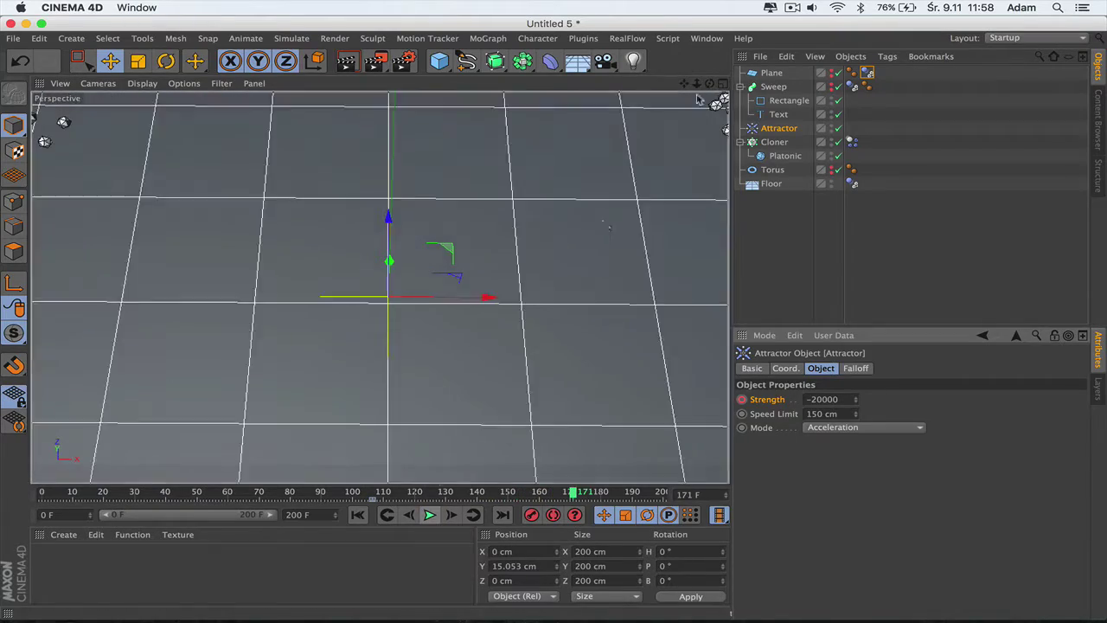
scroll(380, 290, "down", 5)
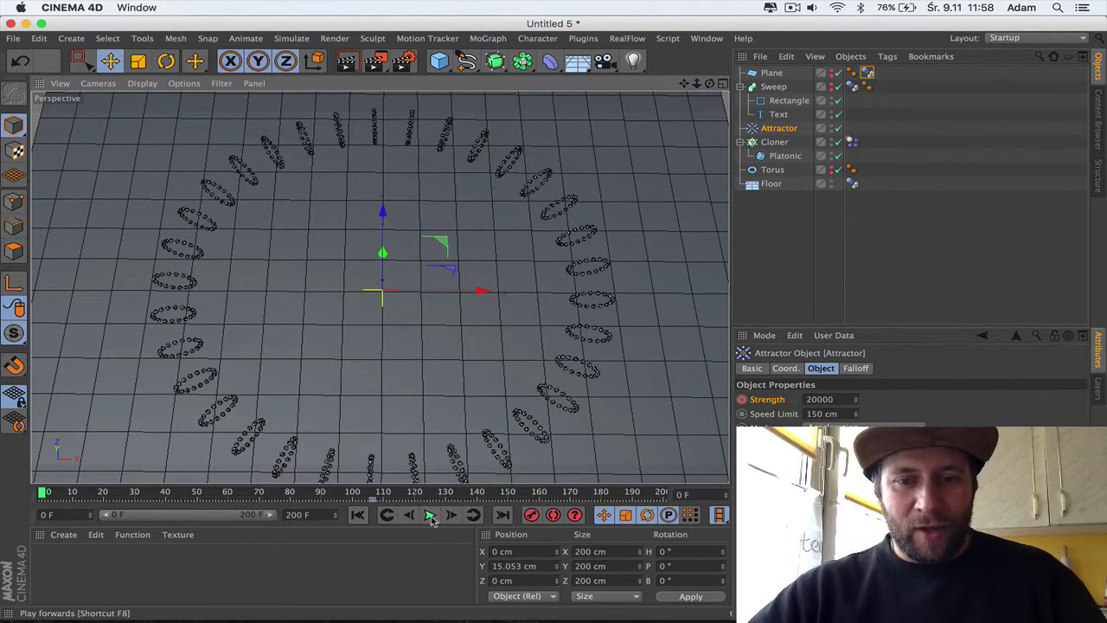
left_click(429, 515)
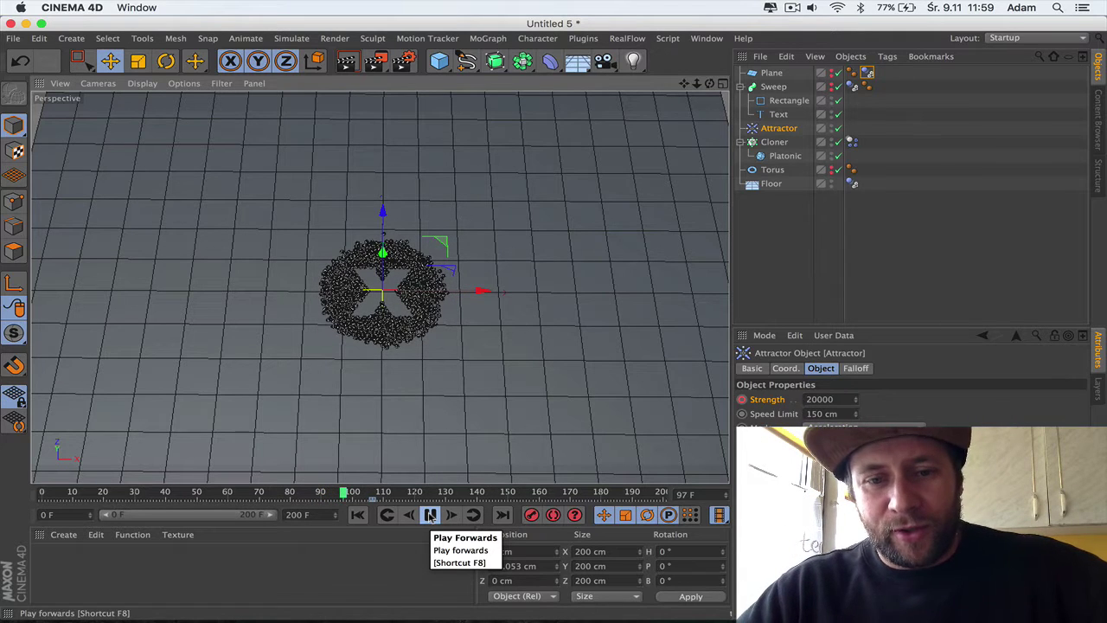
left_click(430, 516)
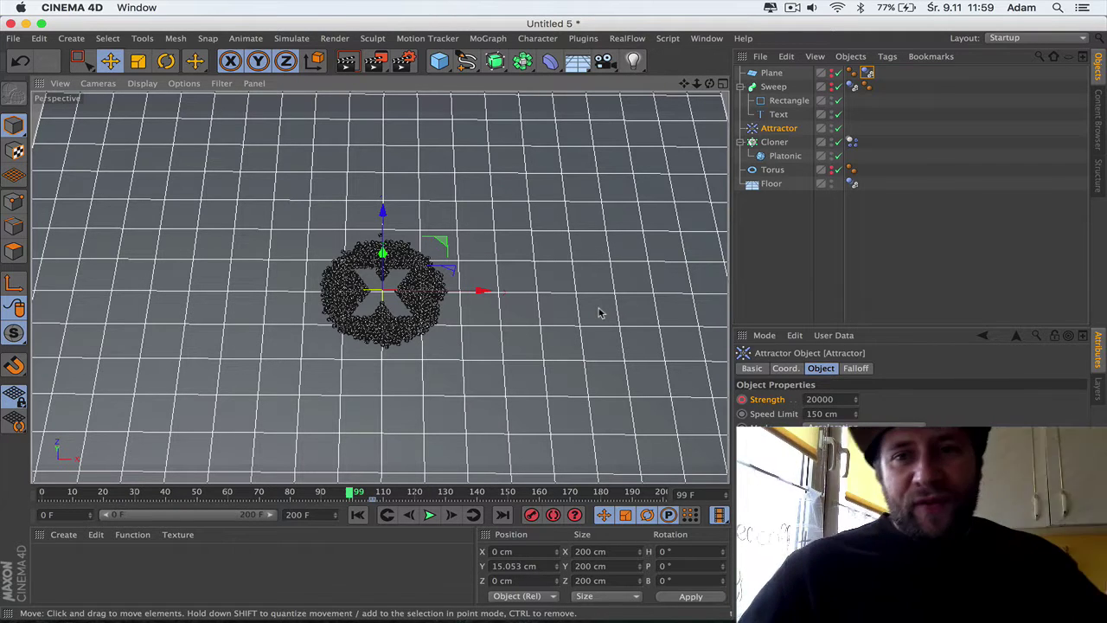
left_click(347, 60)
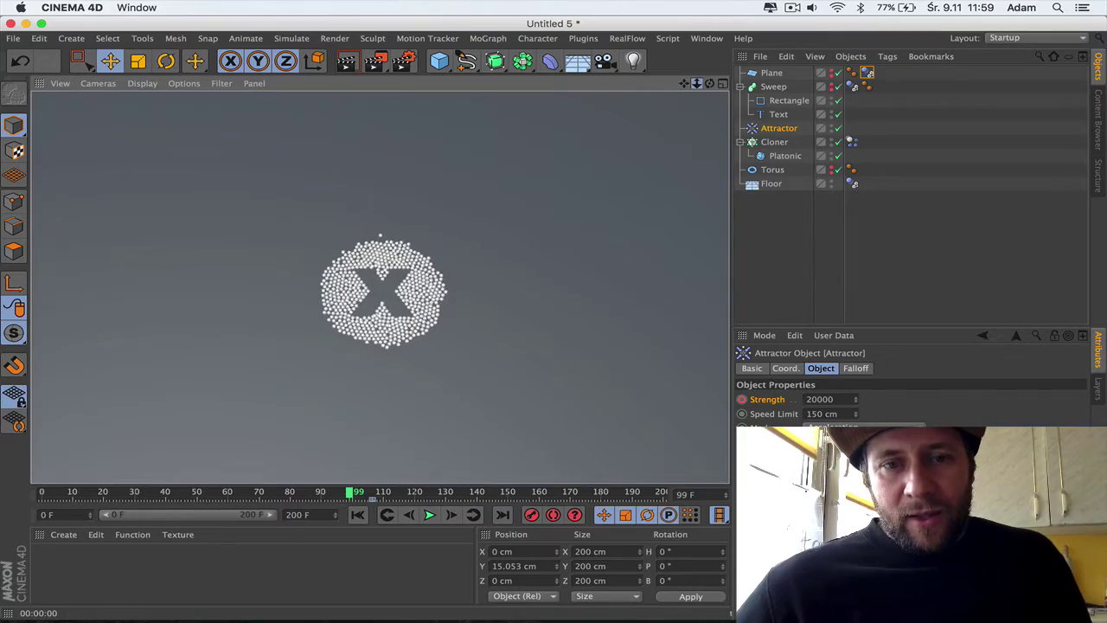
Clear the render preview and let the simulation run to frame 110.
scroll(385, 294, "up", 5)
scroll(385, 294, "down", 2)
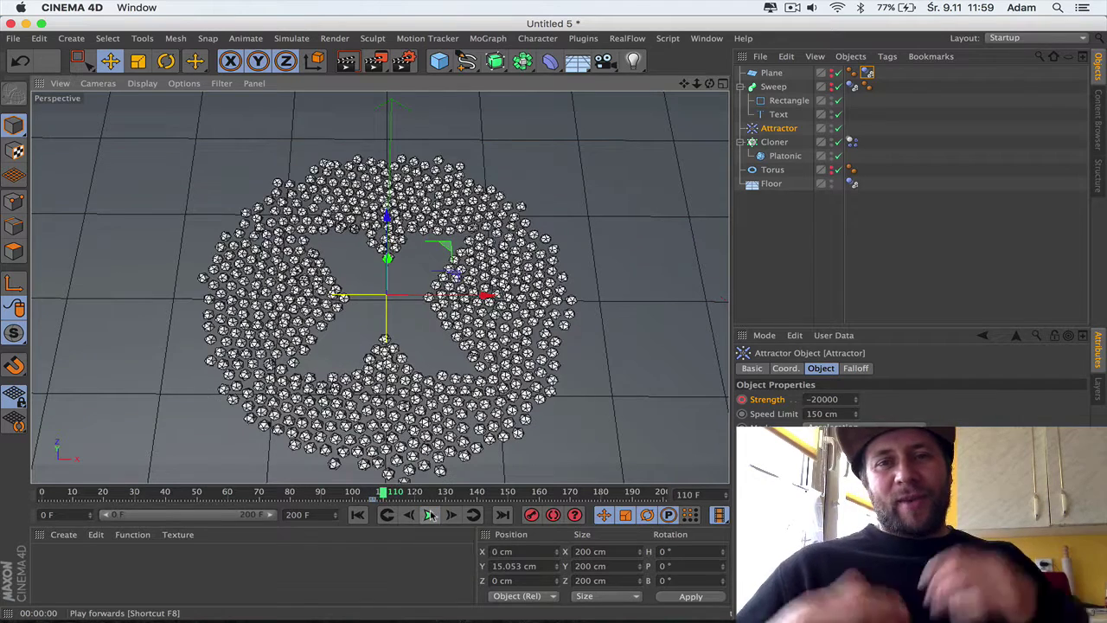
left_click(430, 515)
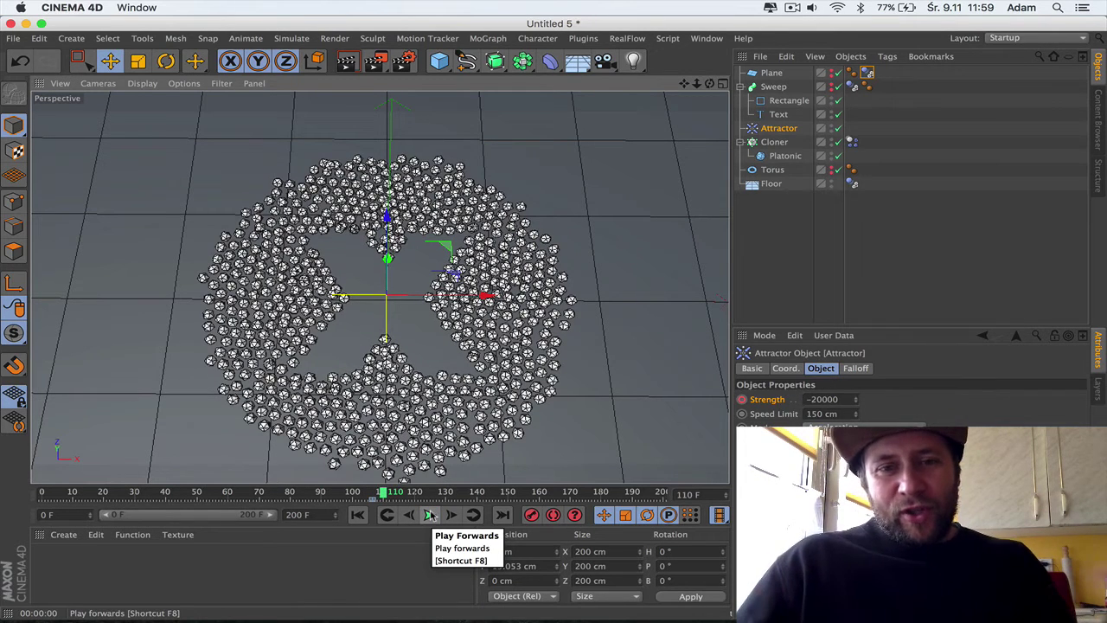